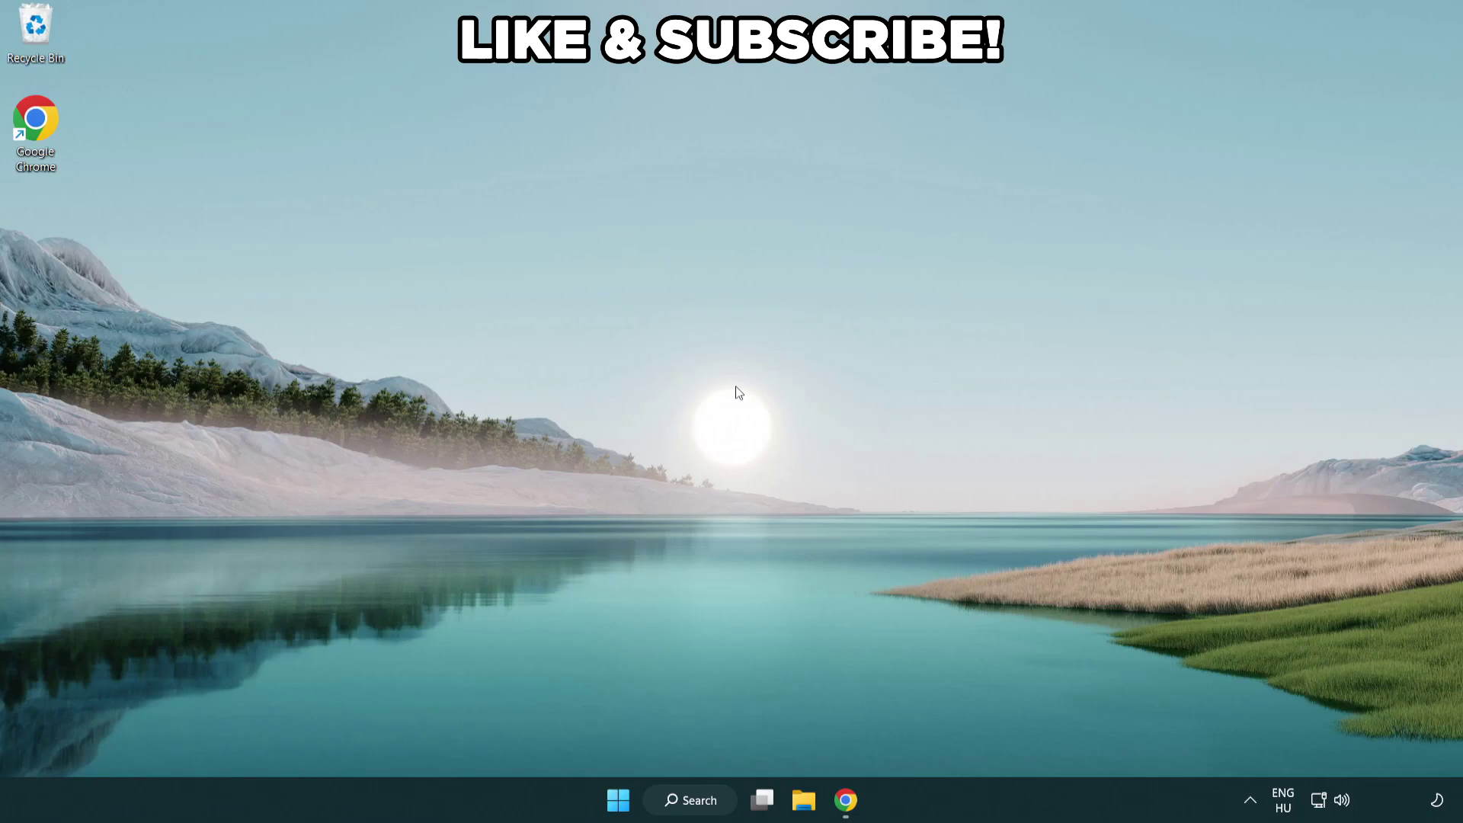
# Search Windows for 'edit power plan'
pyautogui.click(709, 796)
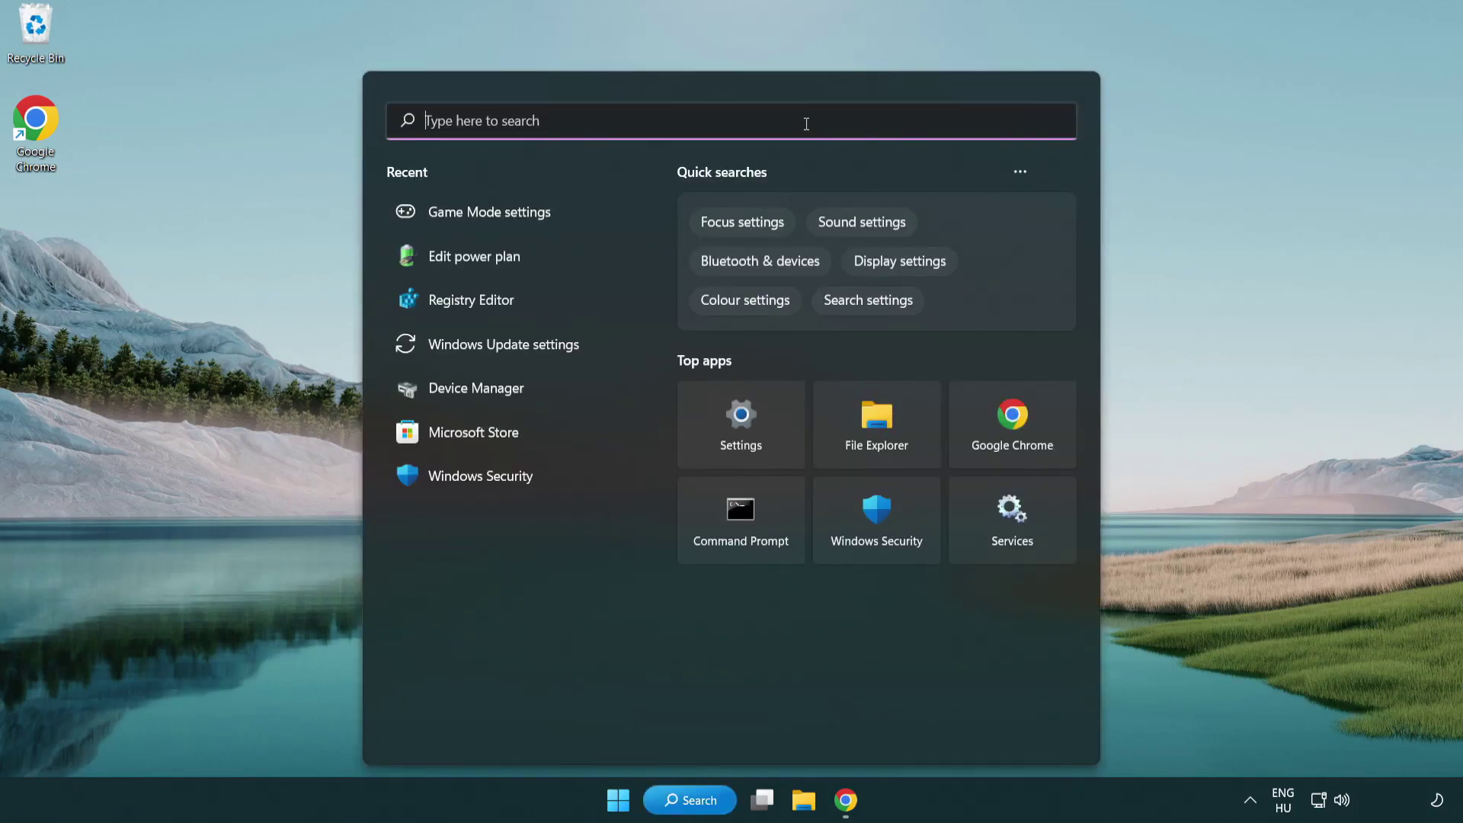
pyautogui.write('edit power ')
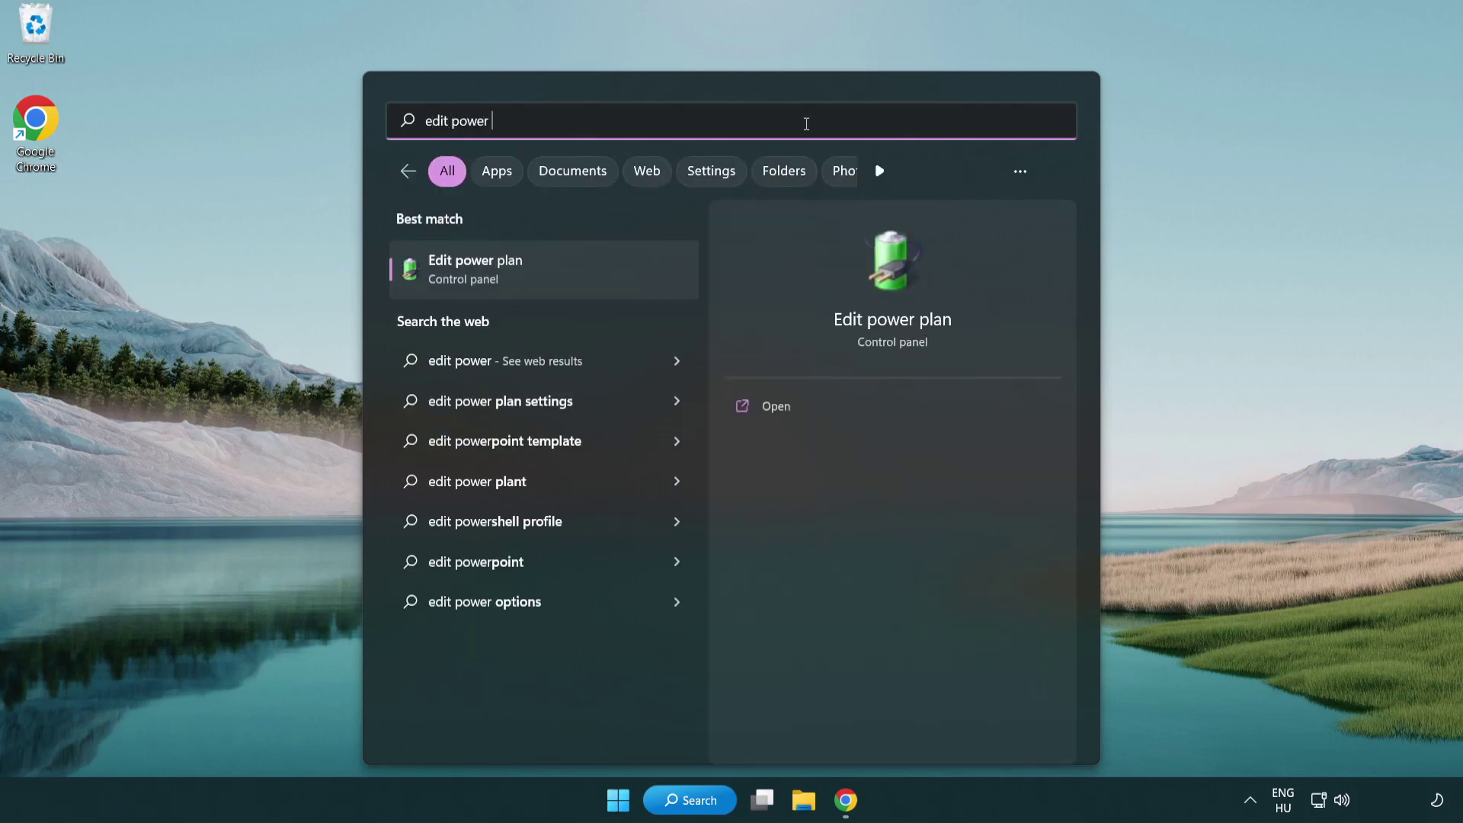
pyautogui.write('plan')
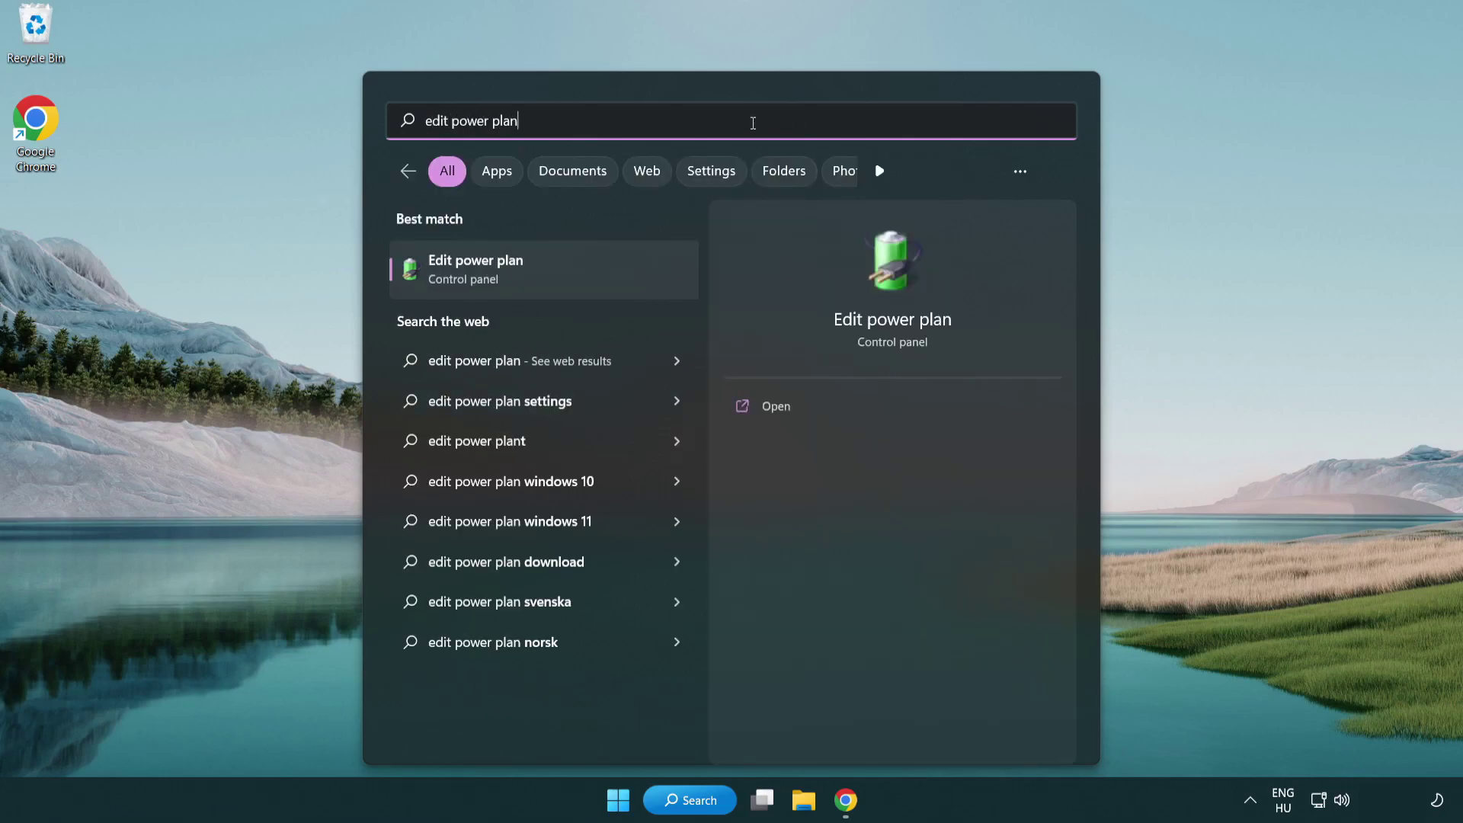
# Make High performance the active power plan, close Power Options, and search 'device manager'
pyautogui.click(550, 274)
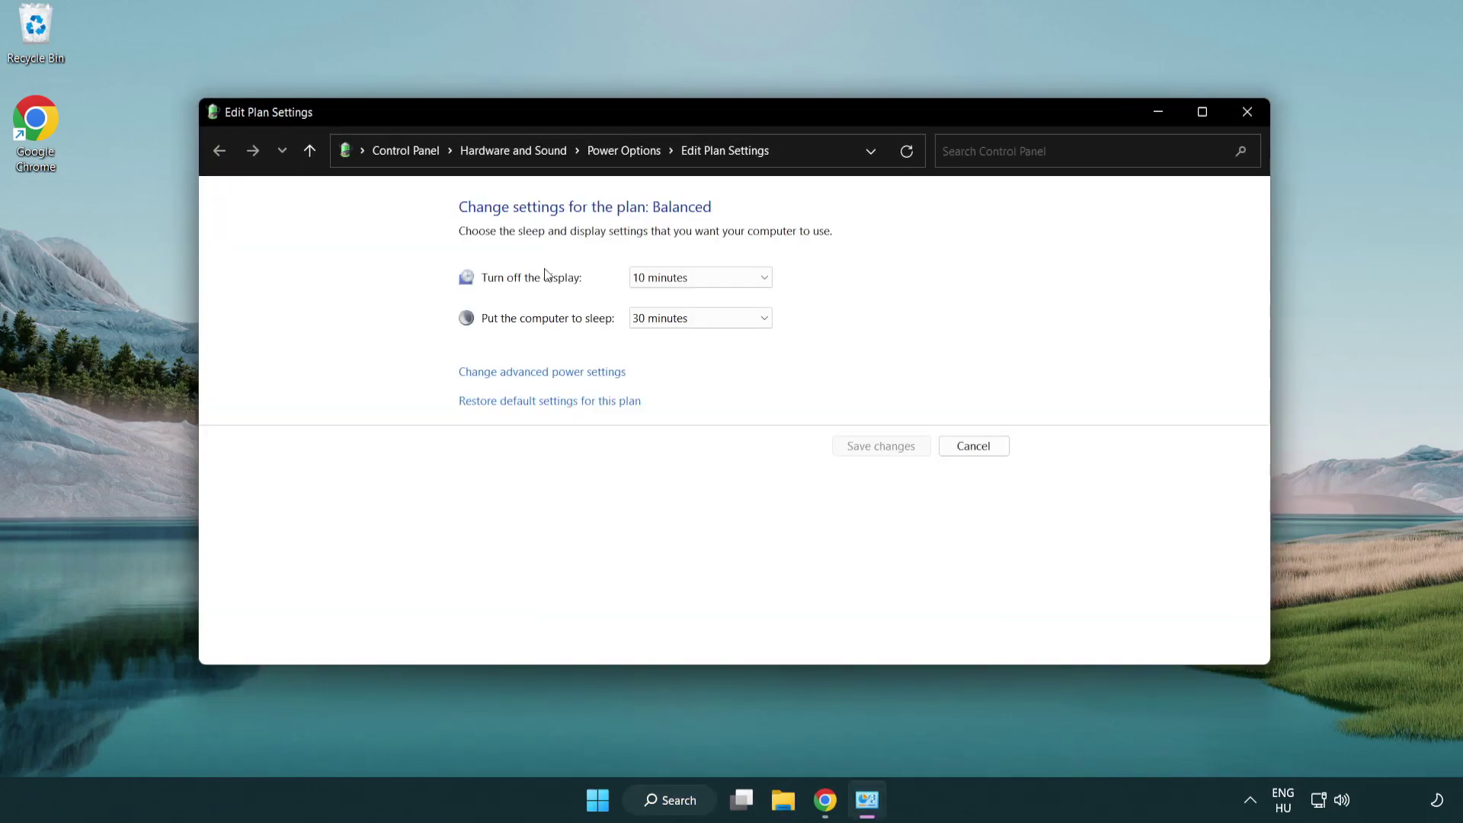
pyautogui.click(637, 166)
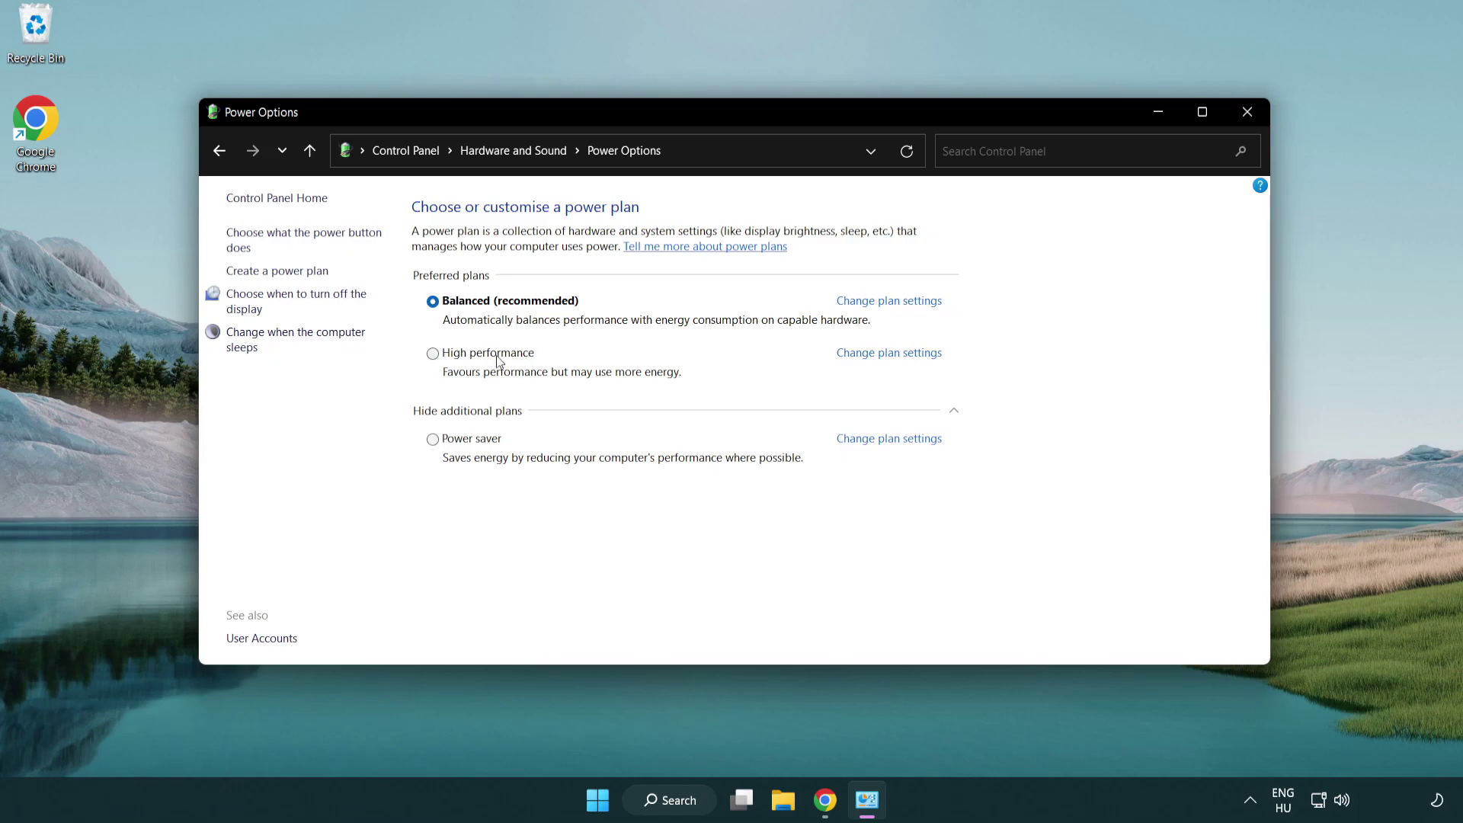
pyautogui.click(432, 353)
pyautogui.click(1246, 113)
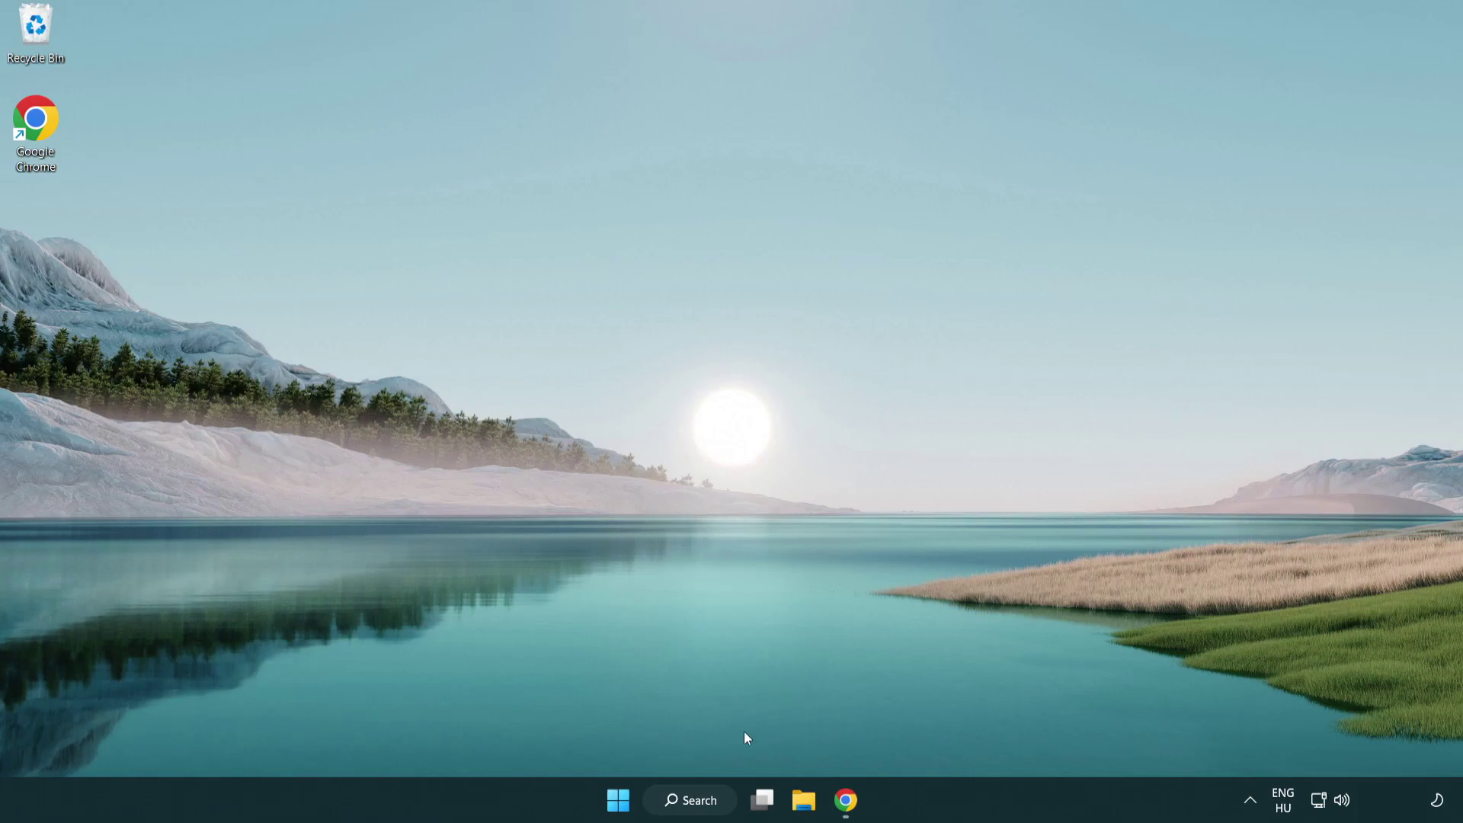
pyautogui.click(690, 800)
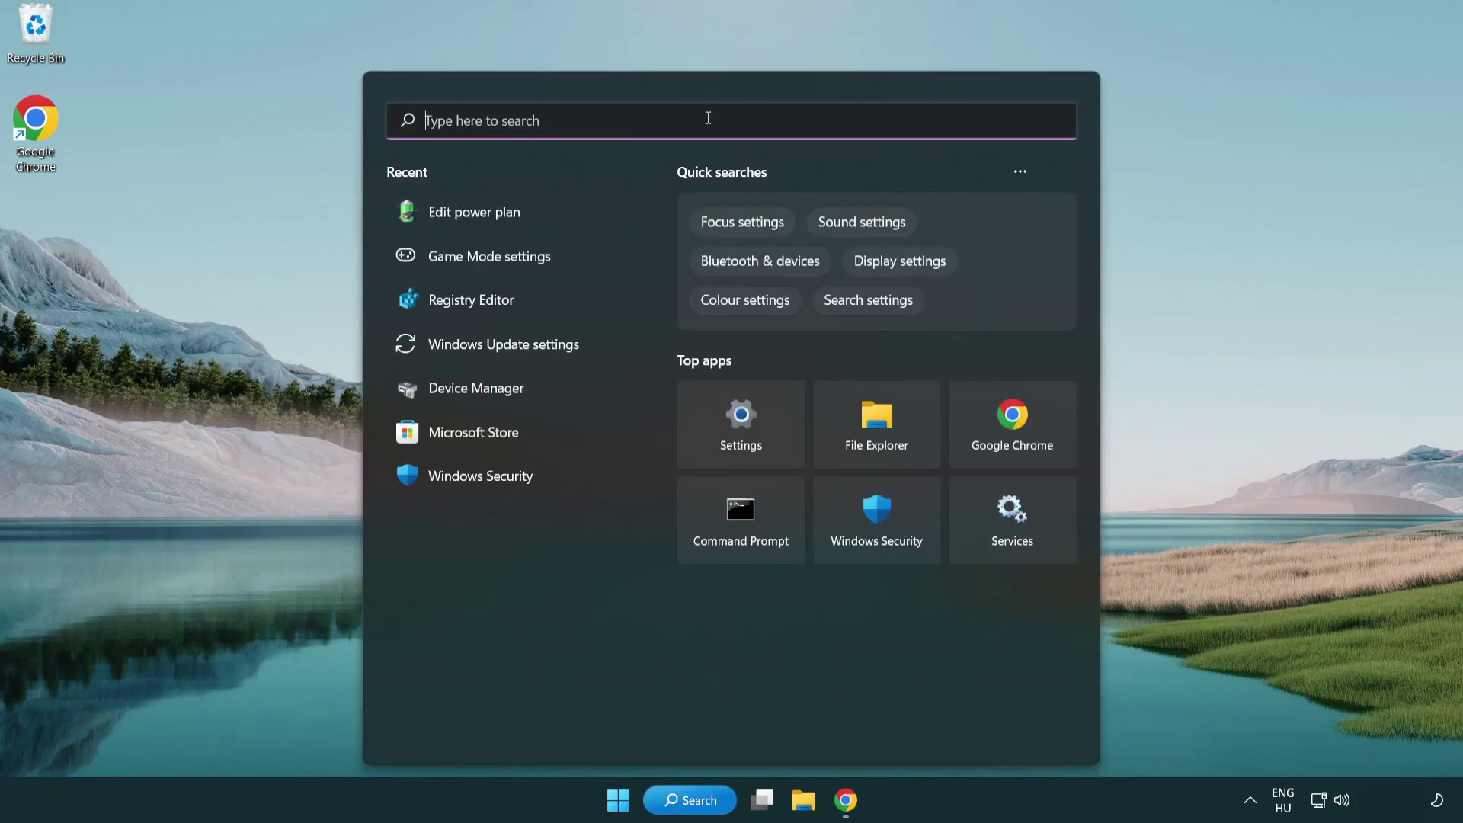
pyautogui.write('device manager')
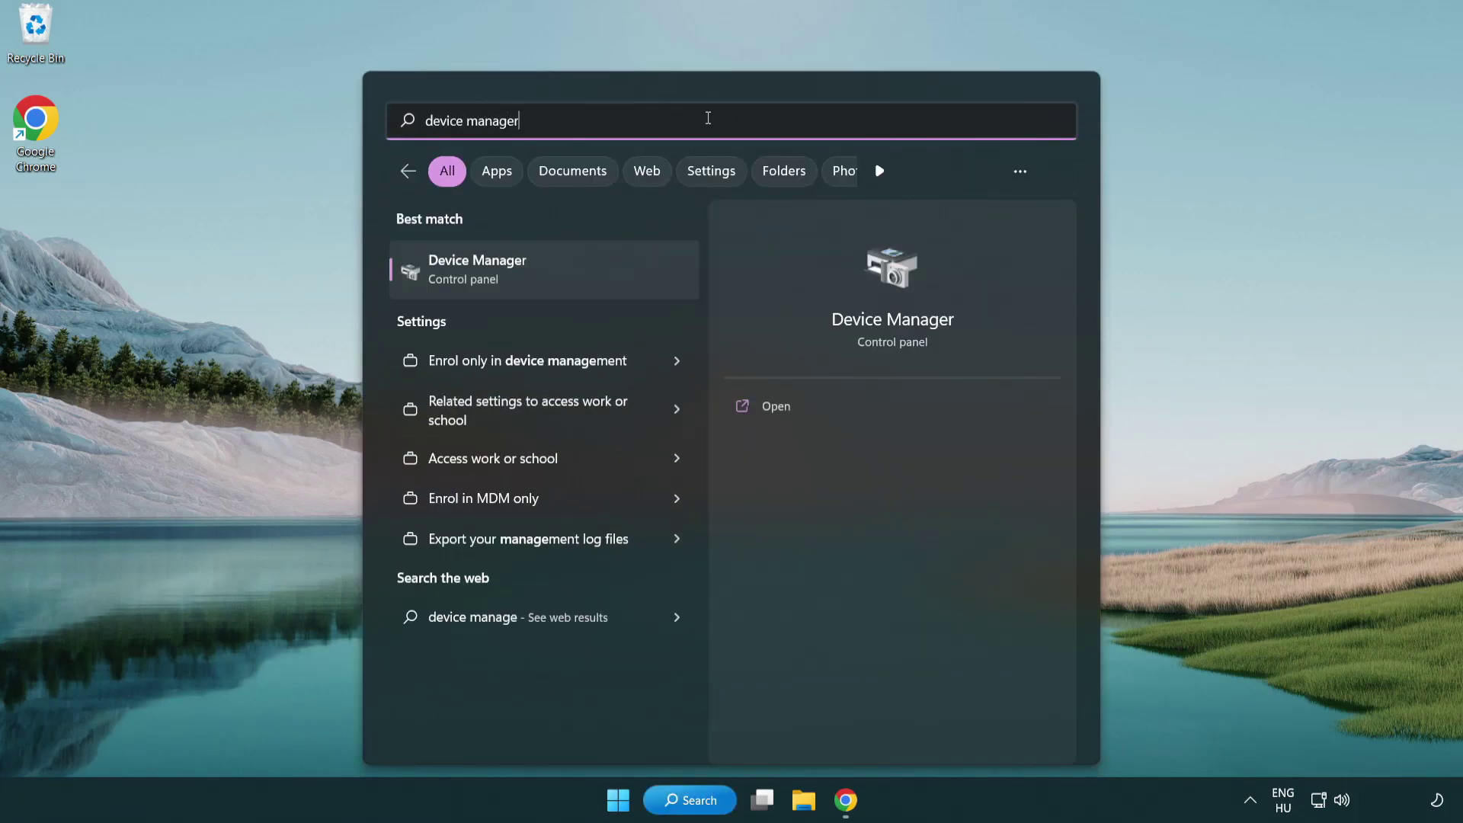
# In Device Manager, expand Display adapters and choose Update driver for VMware SVGA 3D
pyautogui.click(559, 272)
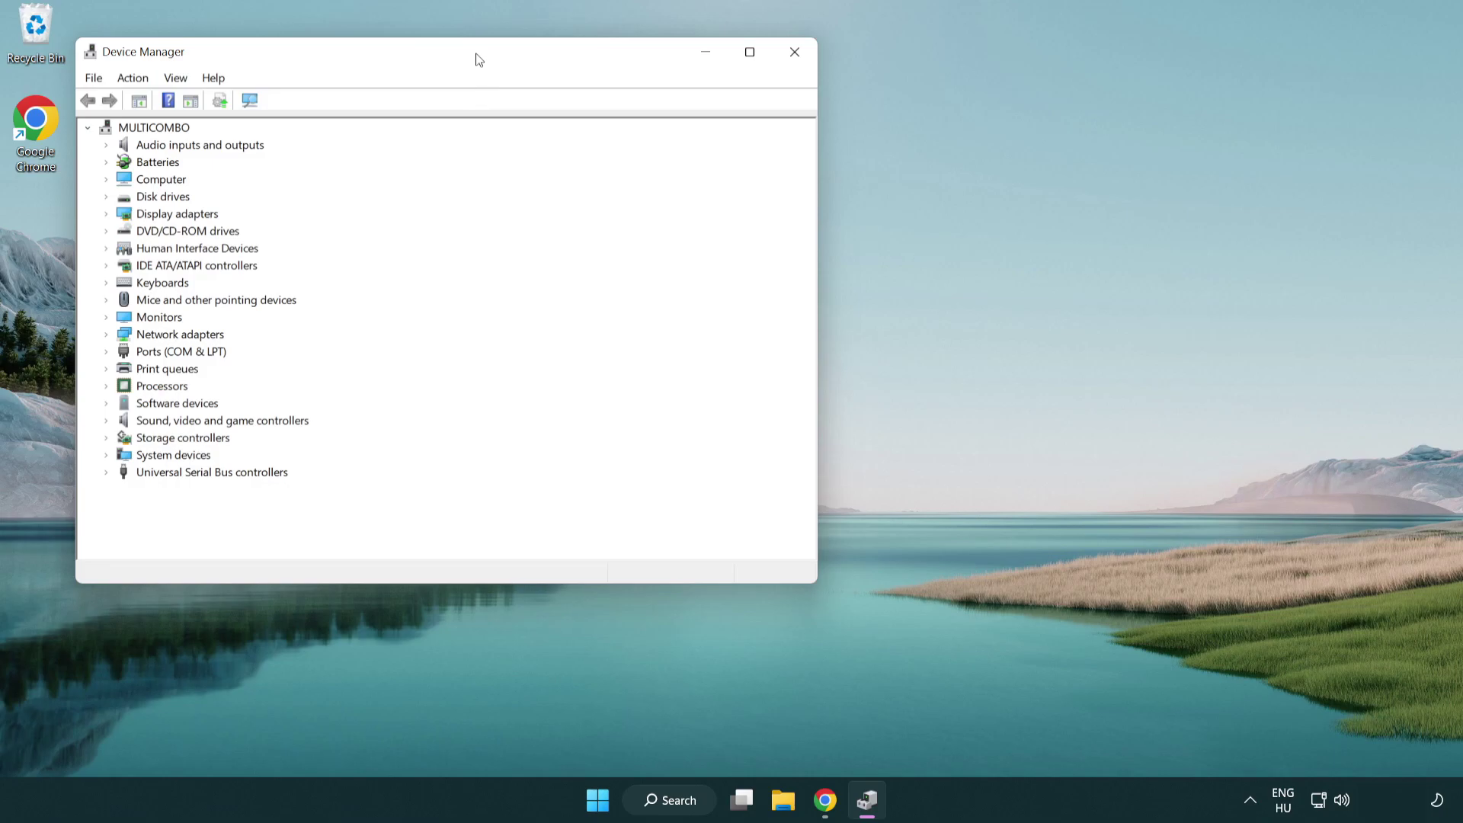
pyautogui.moveTo(480, 60); pyautogui.dragTo(751, 137)
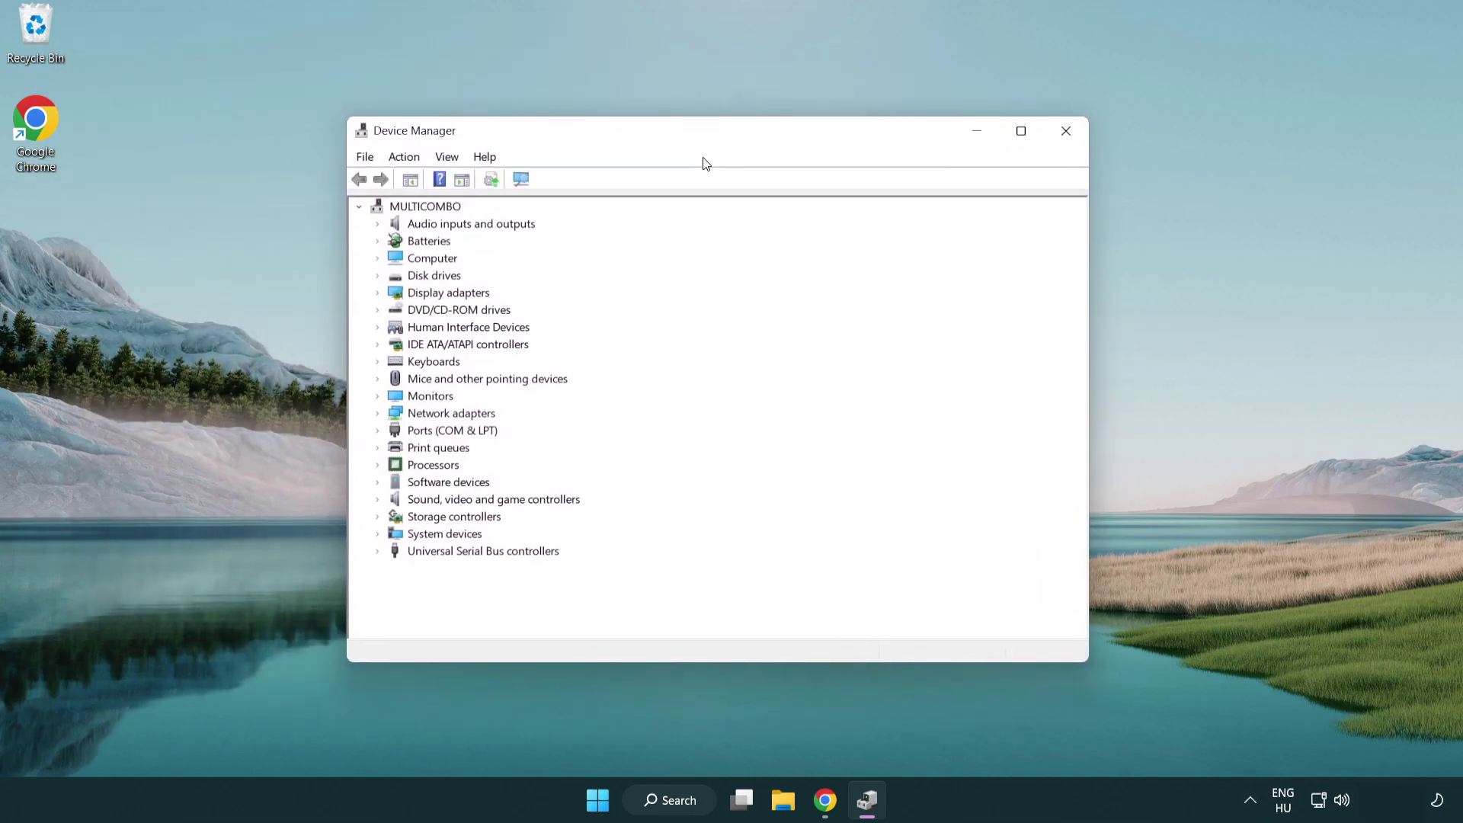
pyautogui.click(395, 292)
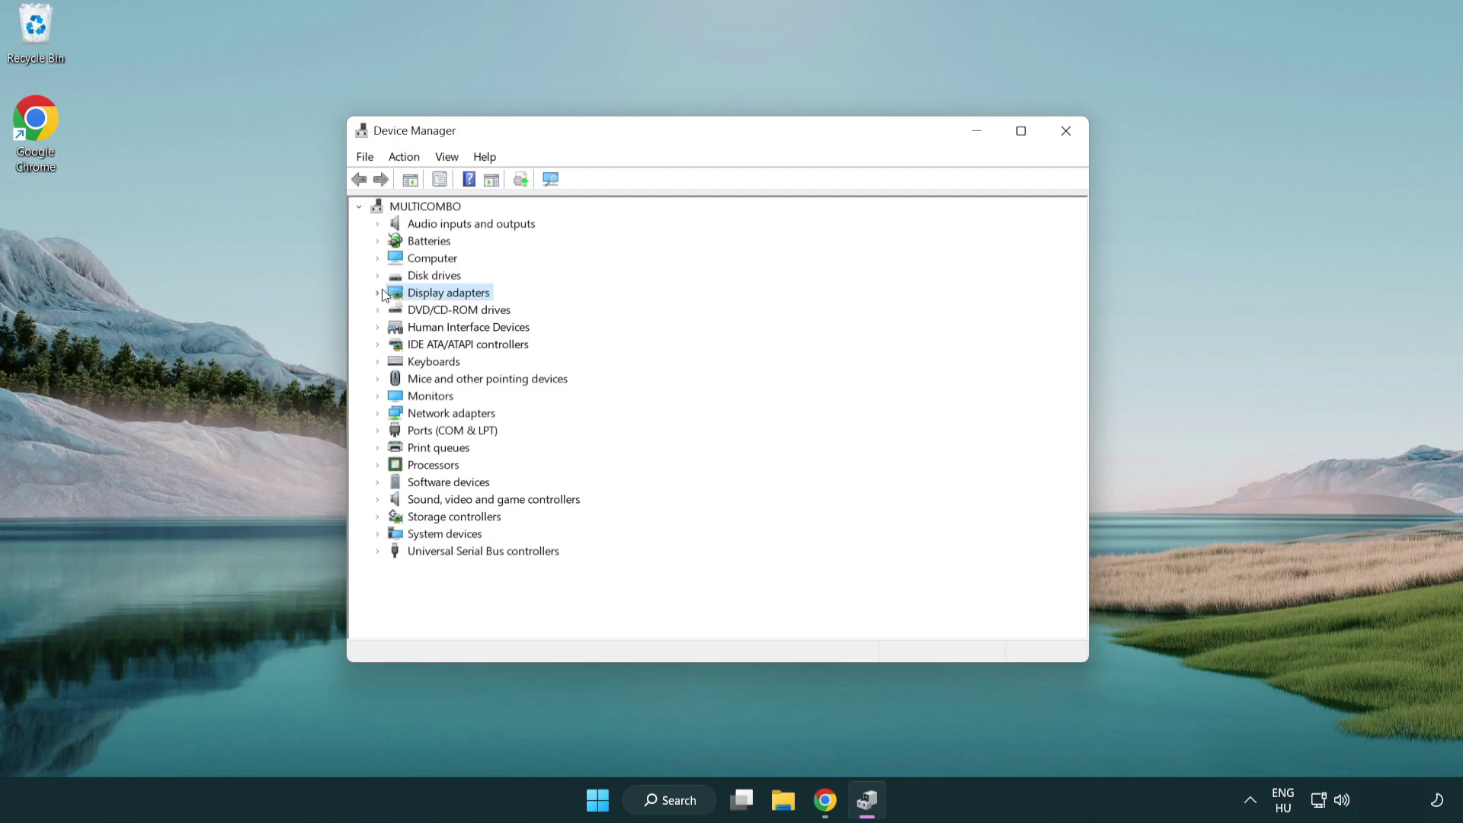
pyautogui.click(382, 294)
pyautogui.click(424, 311)
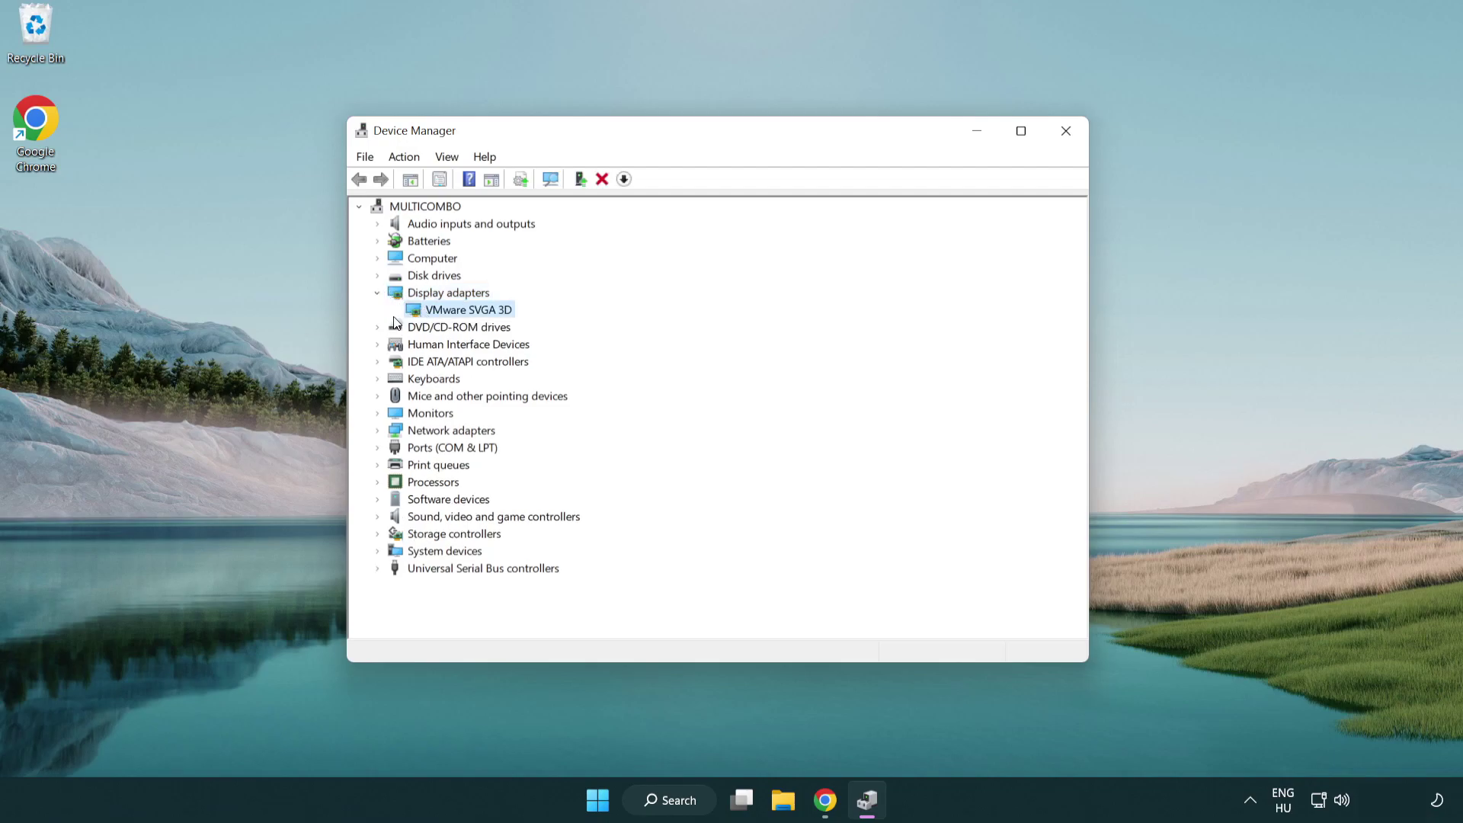
pyautogui.rightClick(461, 315)
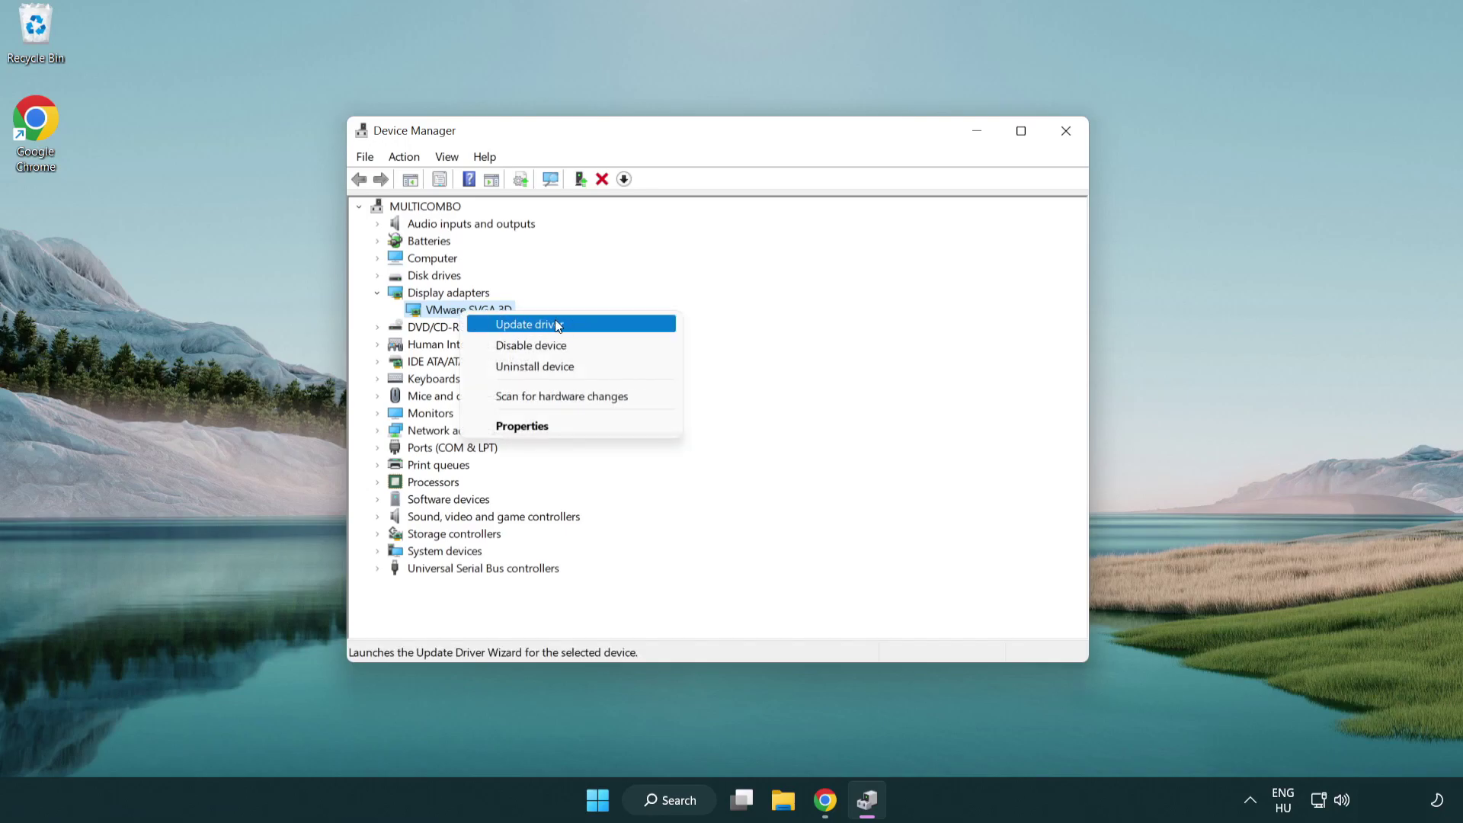
pyautogui.click(584, 326)
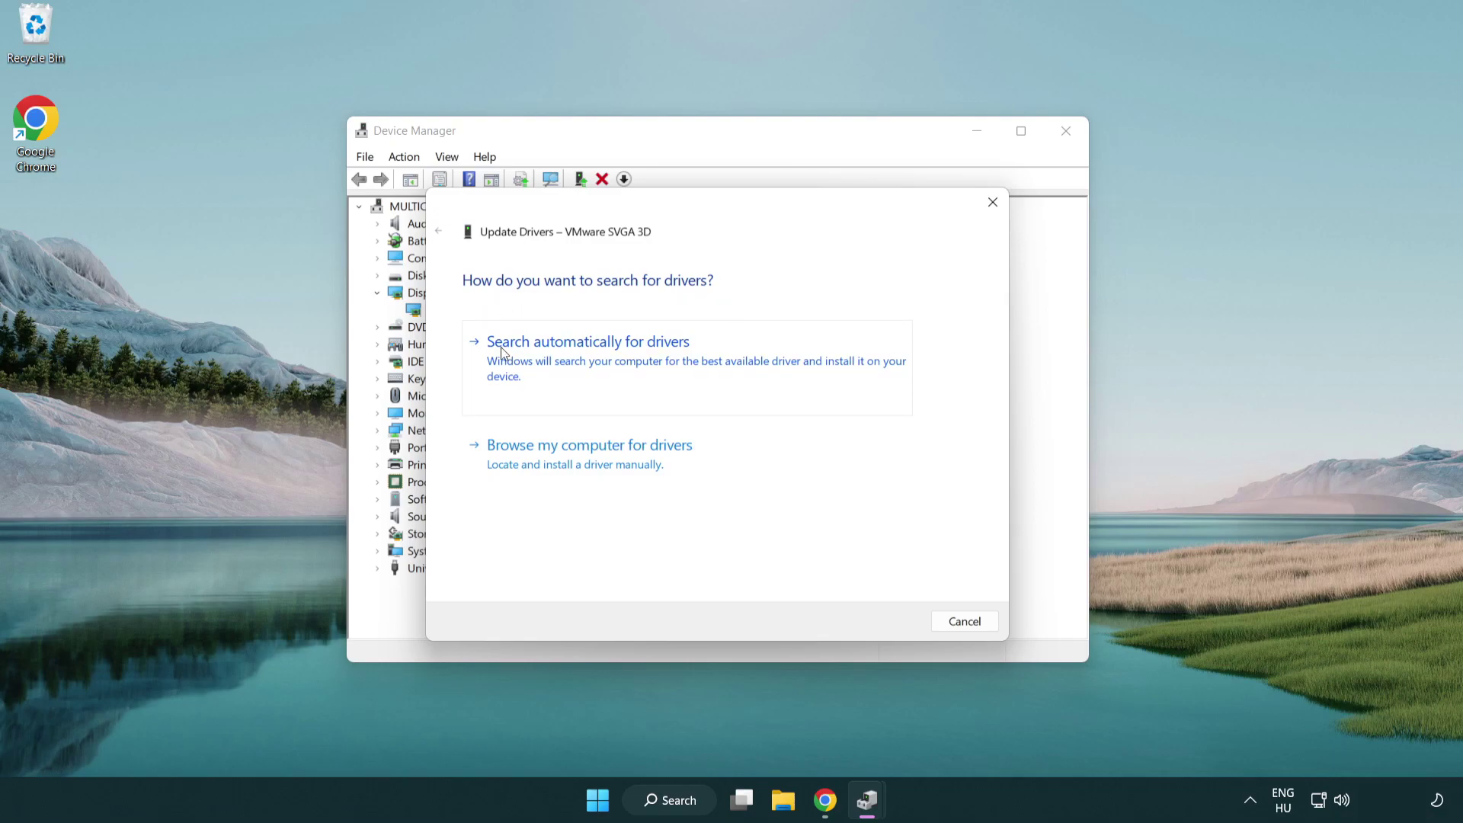
# Search automatically for VMware SVGA 3D drivers, confirm the best is installed, and close Device Manager
pyautogui.click(601, 358)
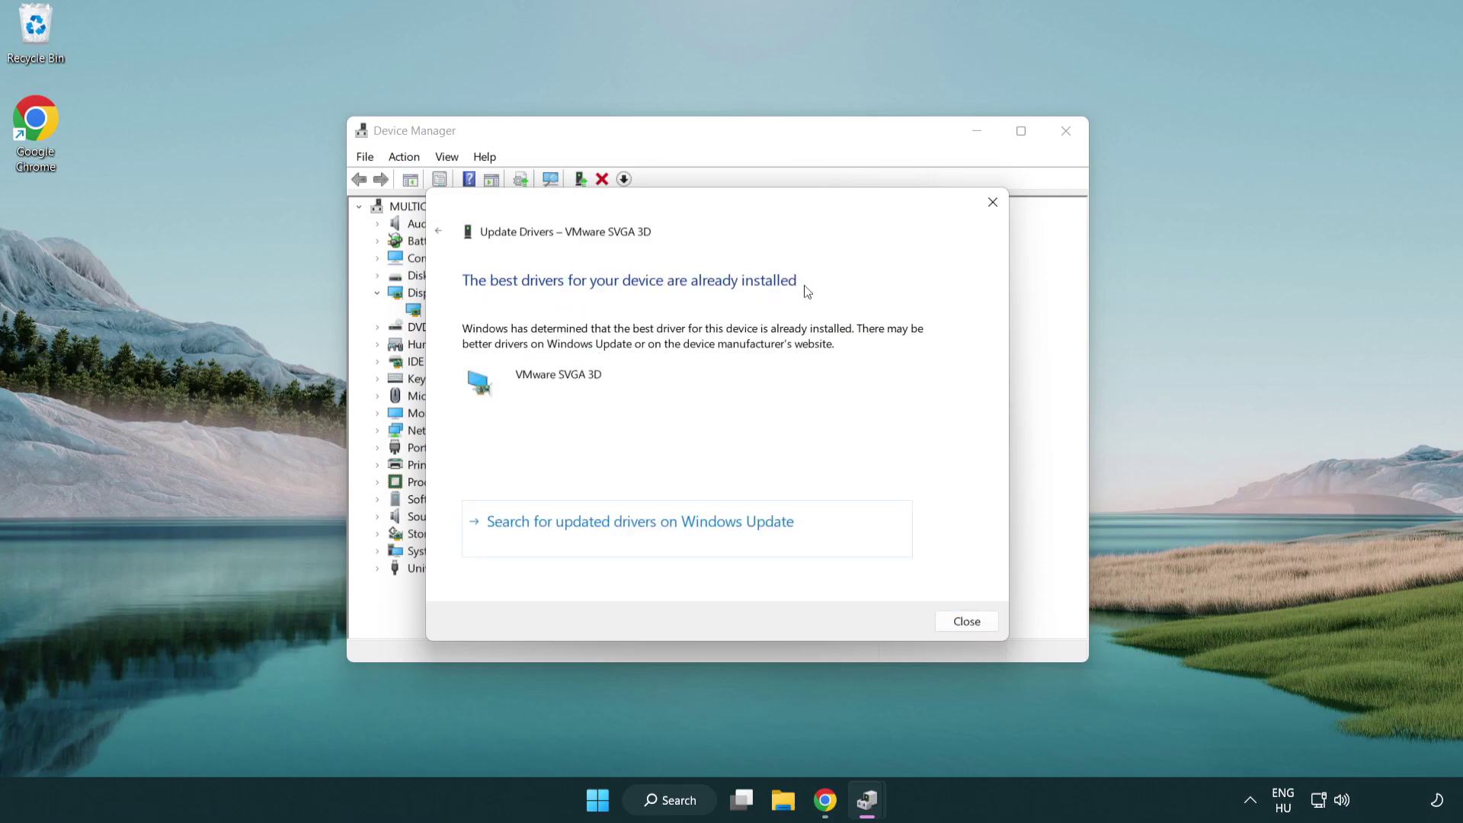
pyautogui.click(962, 621)
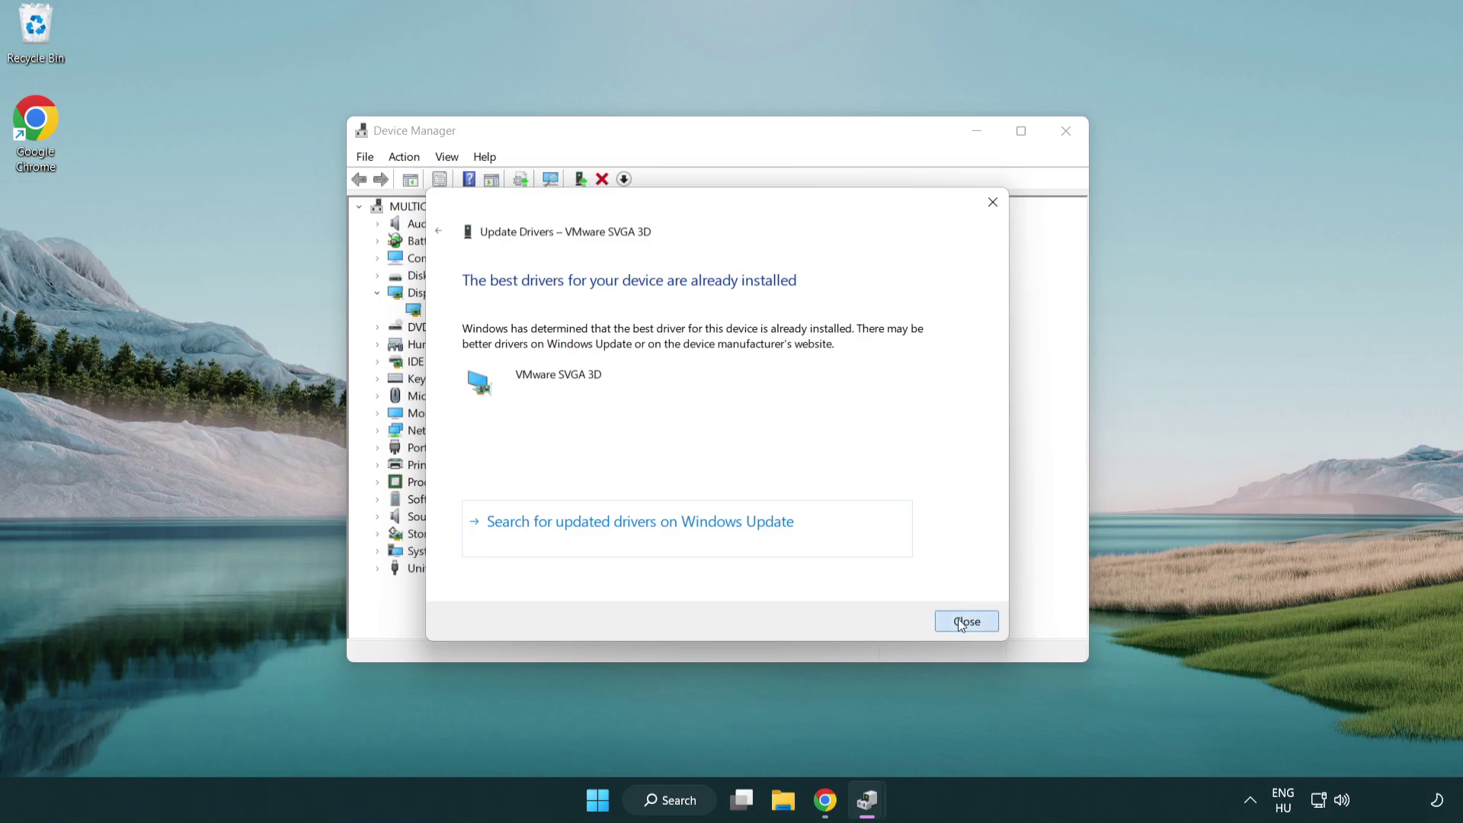
pyautogui.click(1060, 129)
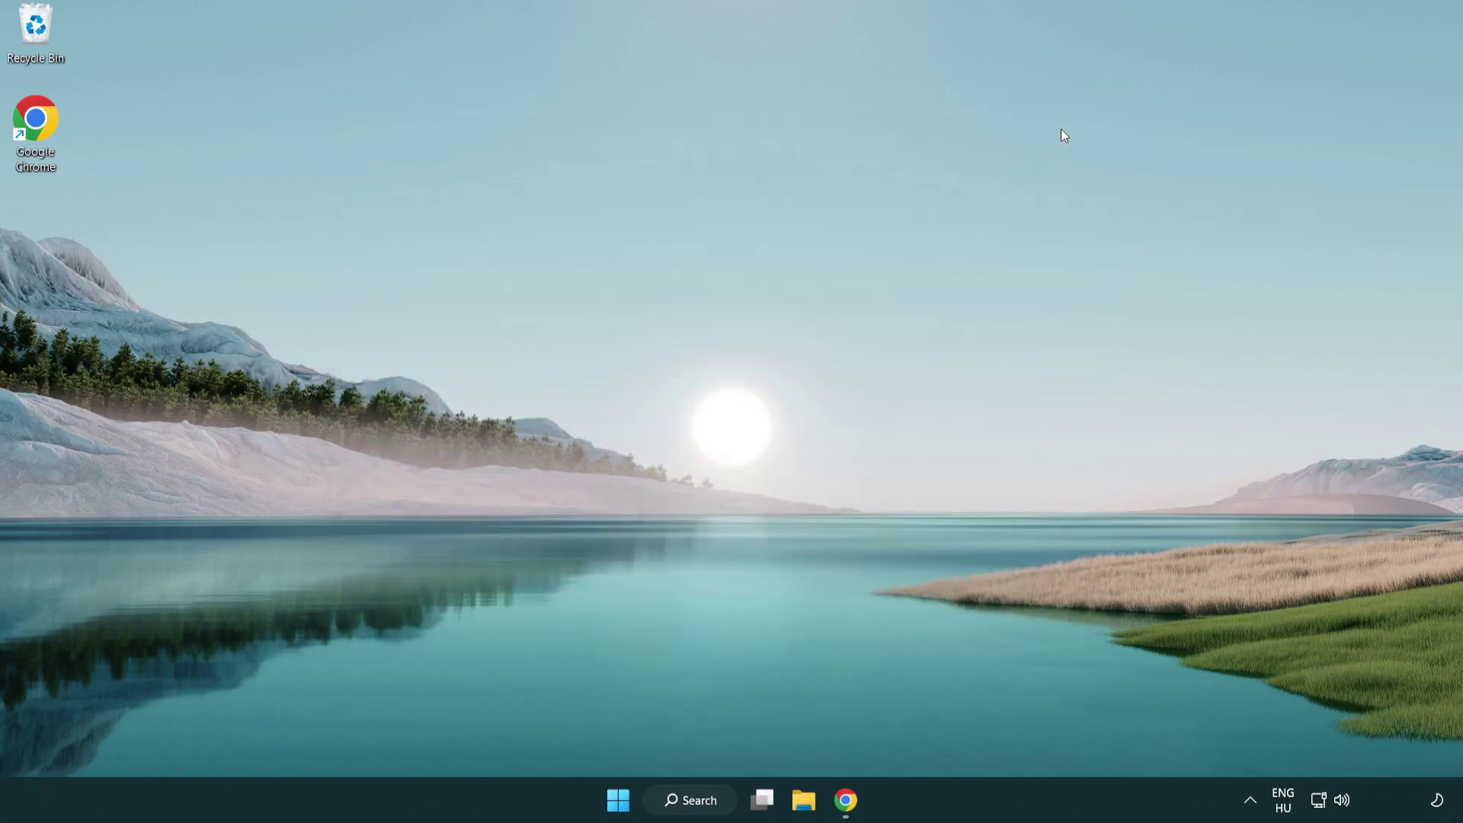
# Search Windows for 'game mode' and open the Game Mode settings page
pyautogui.click(700, 806)
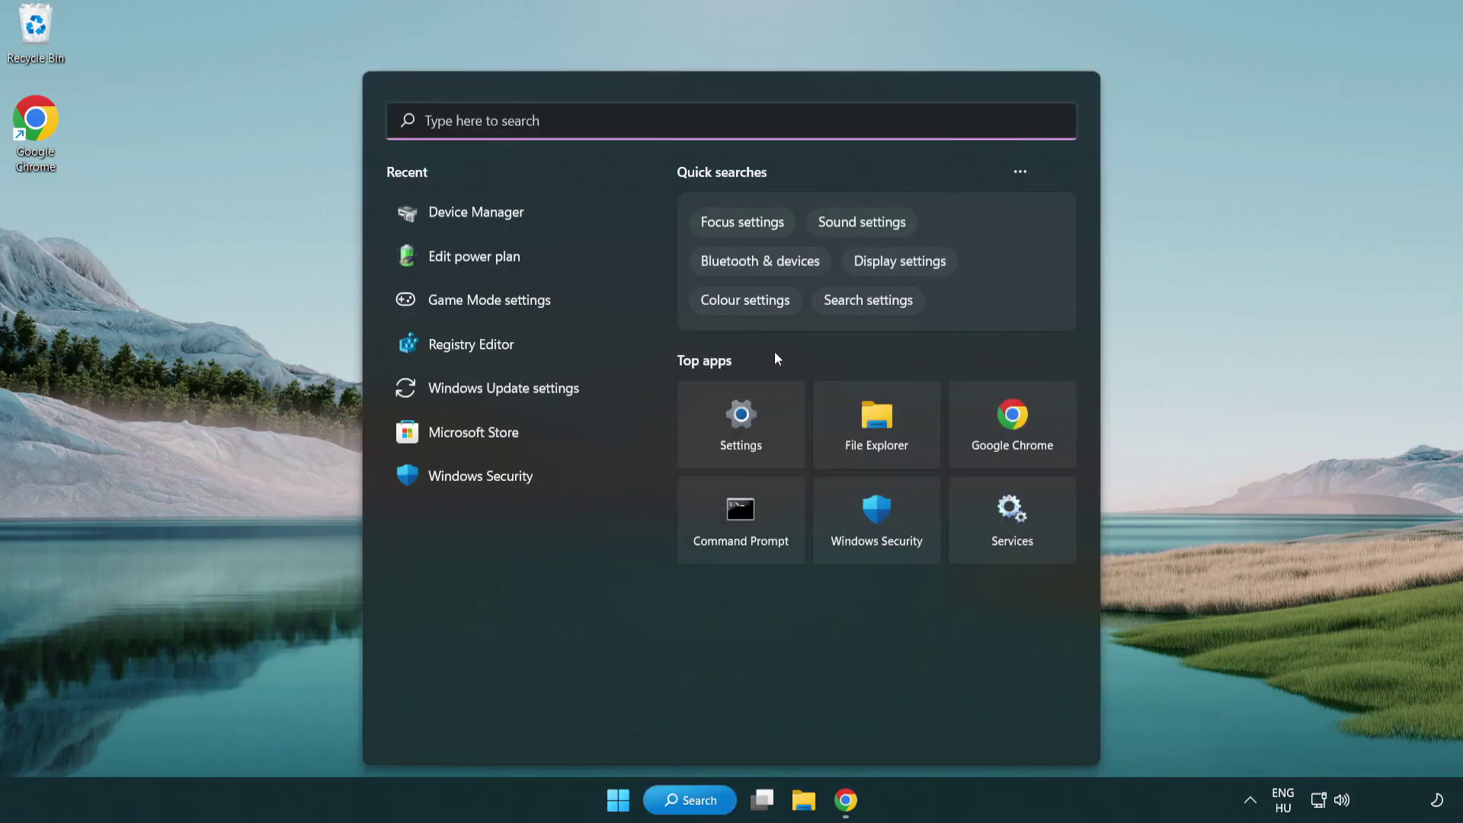
pyautogui.write('gam')
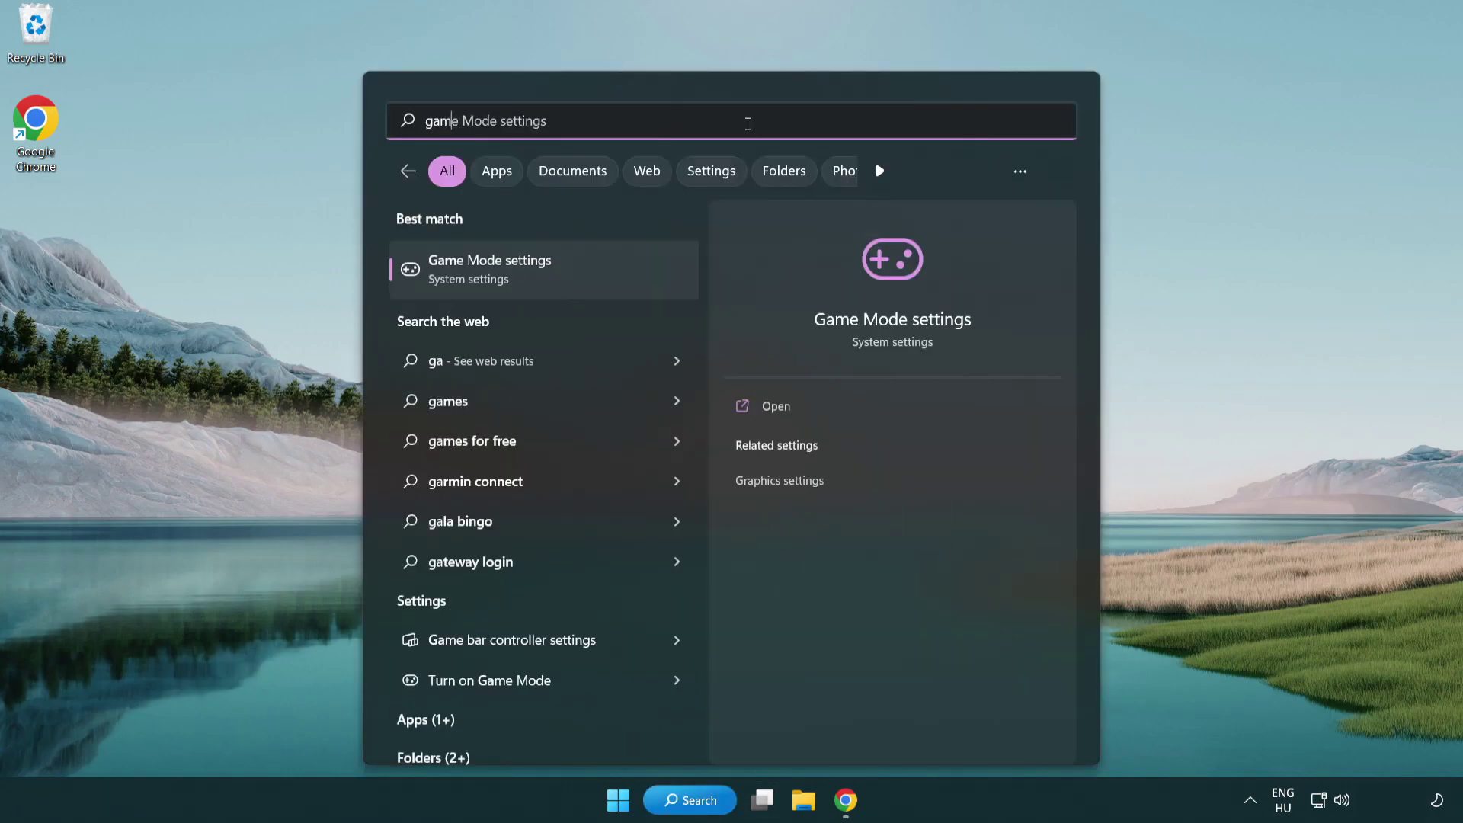
pyautogui.write('e mode')
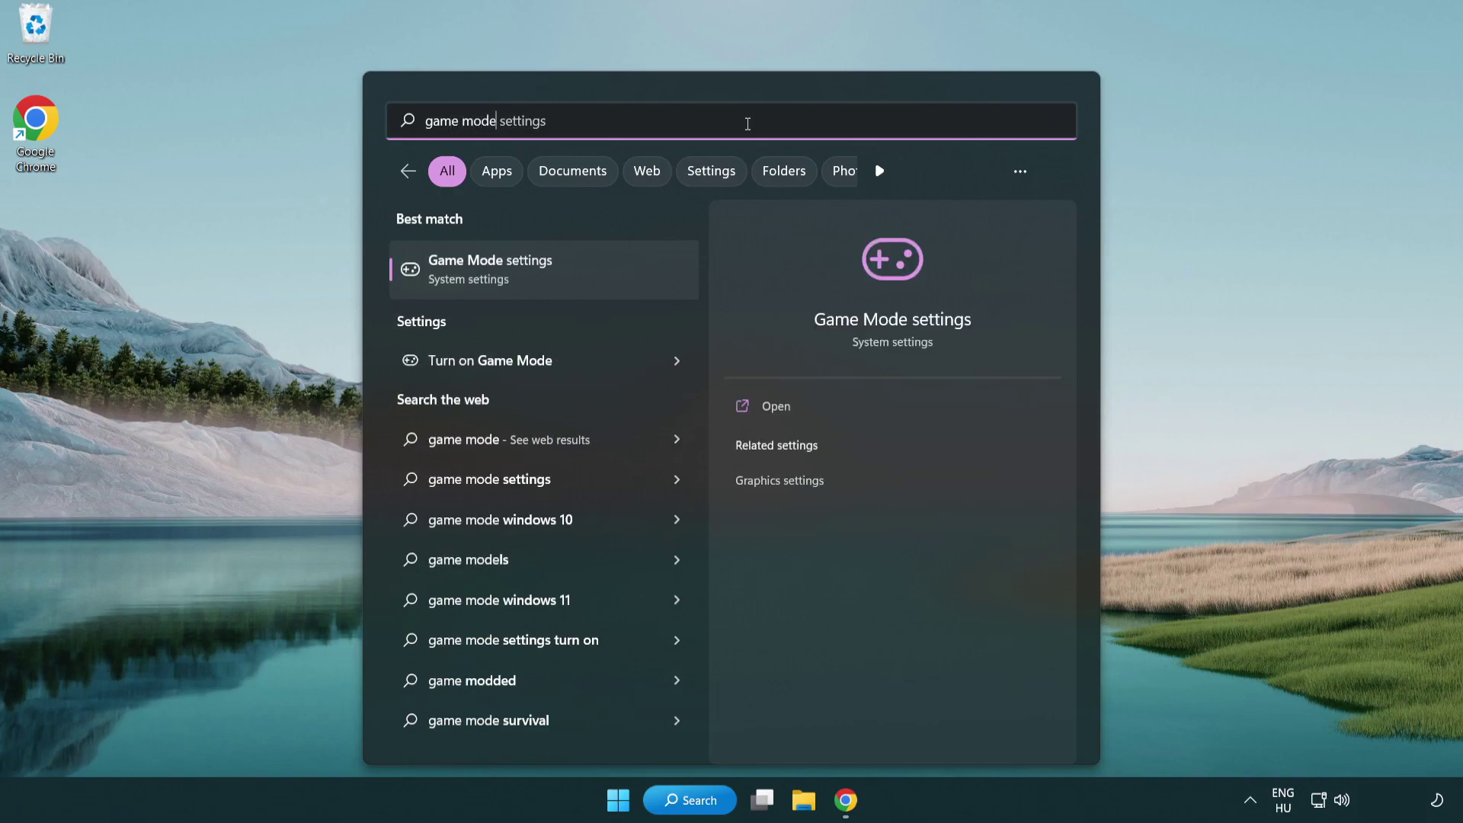
pyautogui.click(549, 273)
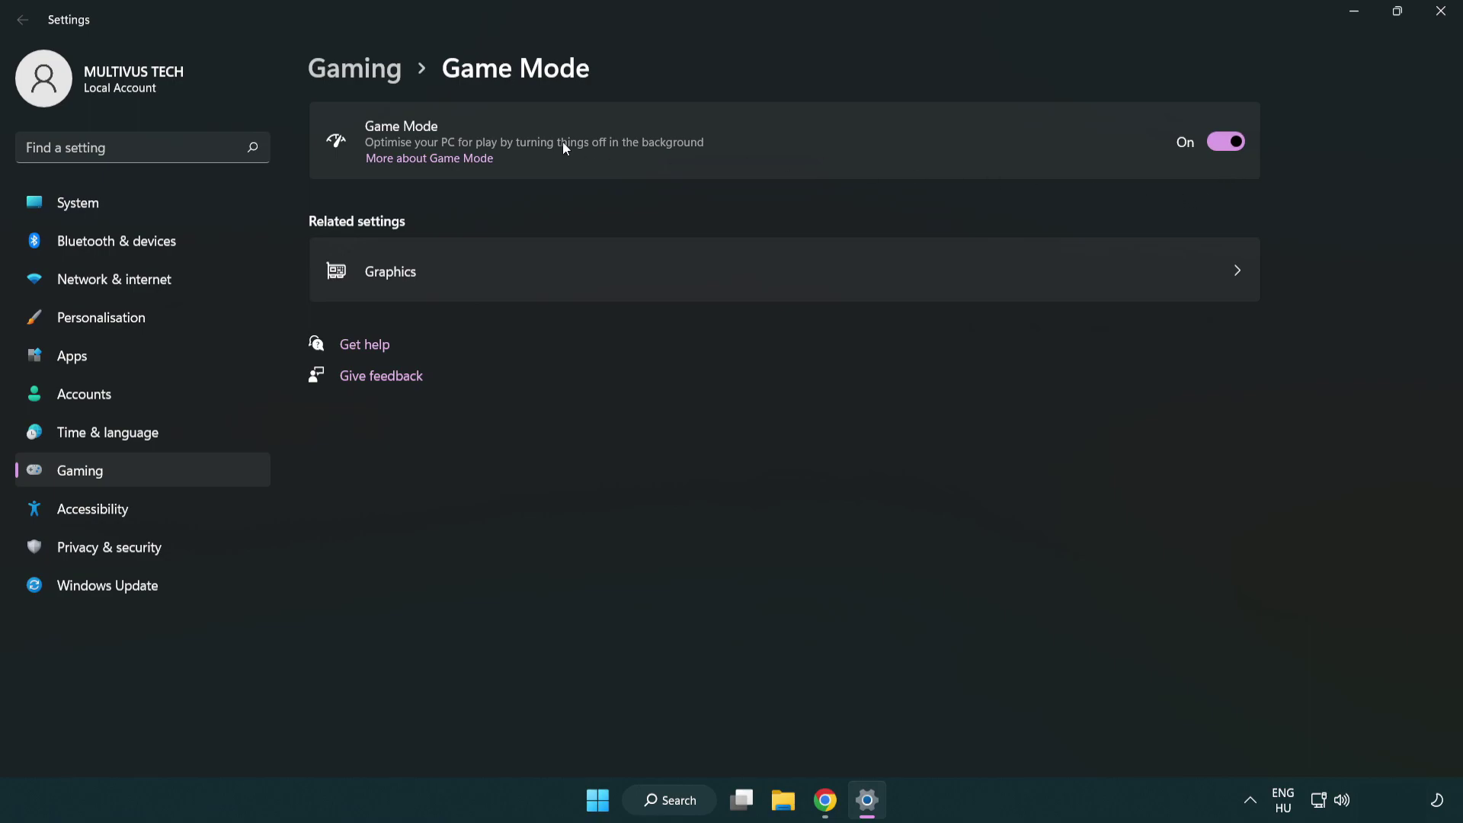
# Go from Game Mode to the Xbox Game Bar settings page, then close Settings
pyautogui.click(380, 80)
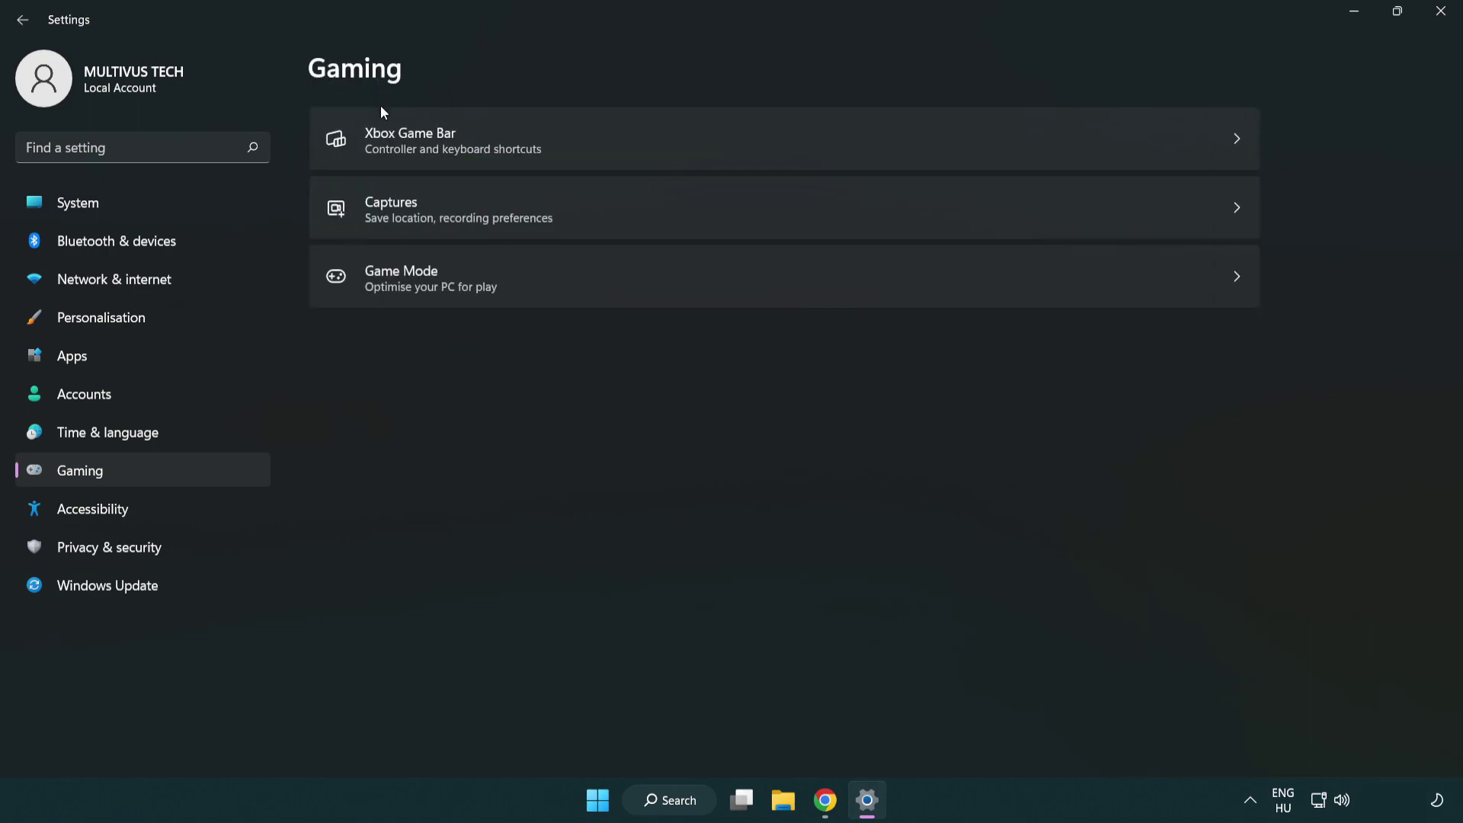
pyautogui.click(648, 143)
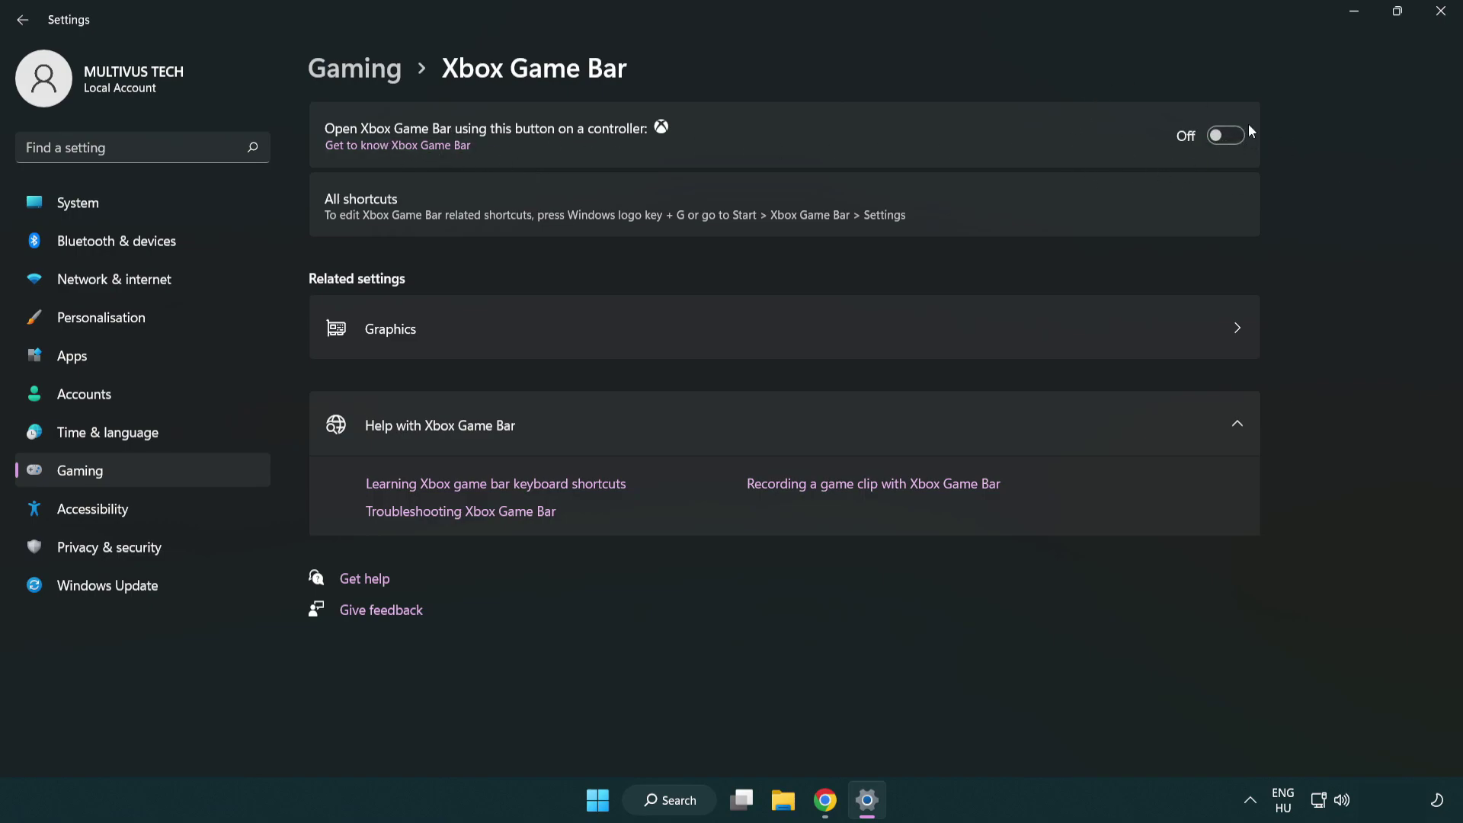
pyautogui.click(1441, 22)
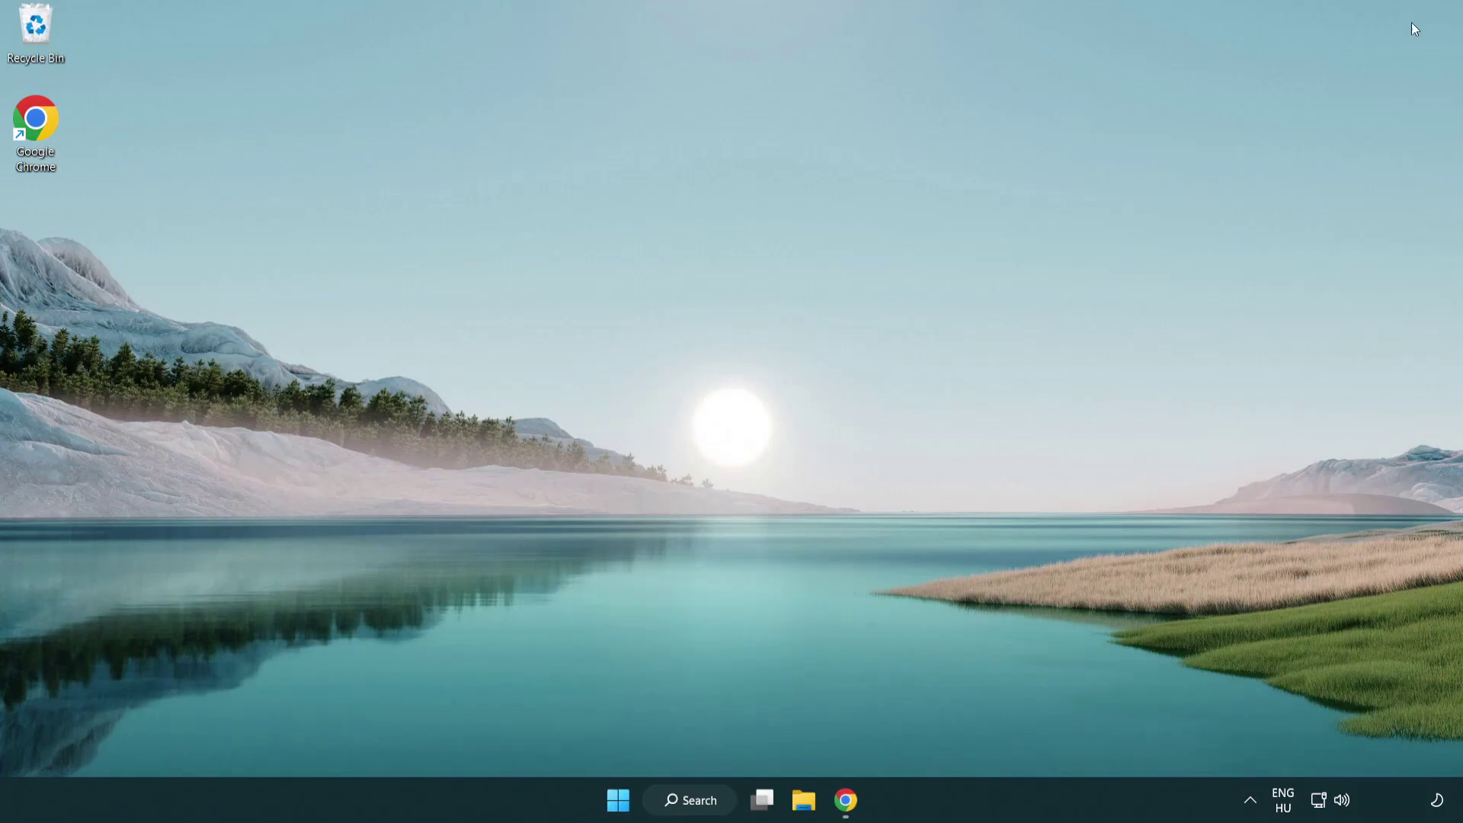
# Open Task Manager, end the Google Chrome (8) process, and show the Startup apps list
pyautogui.rightClick(621, 802)
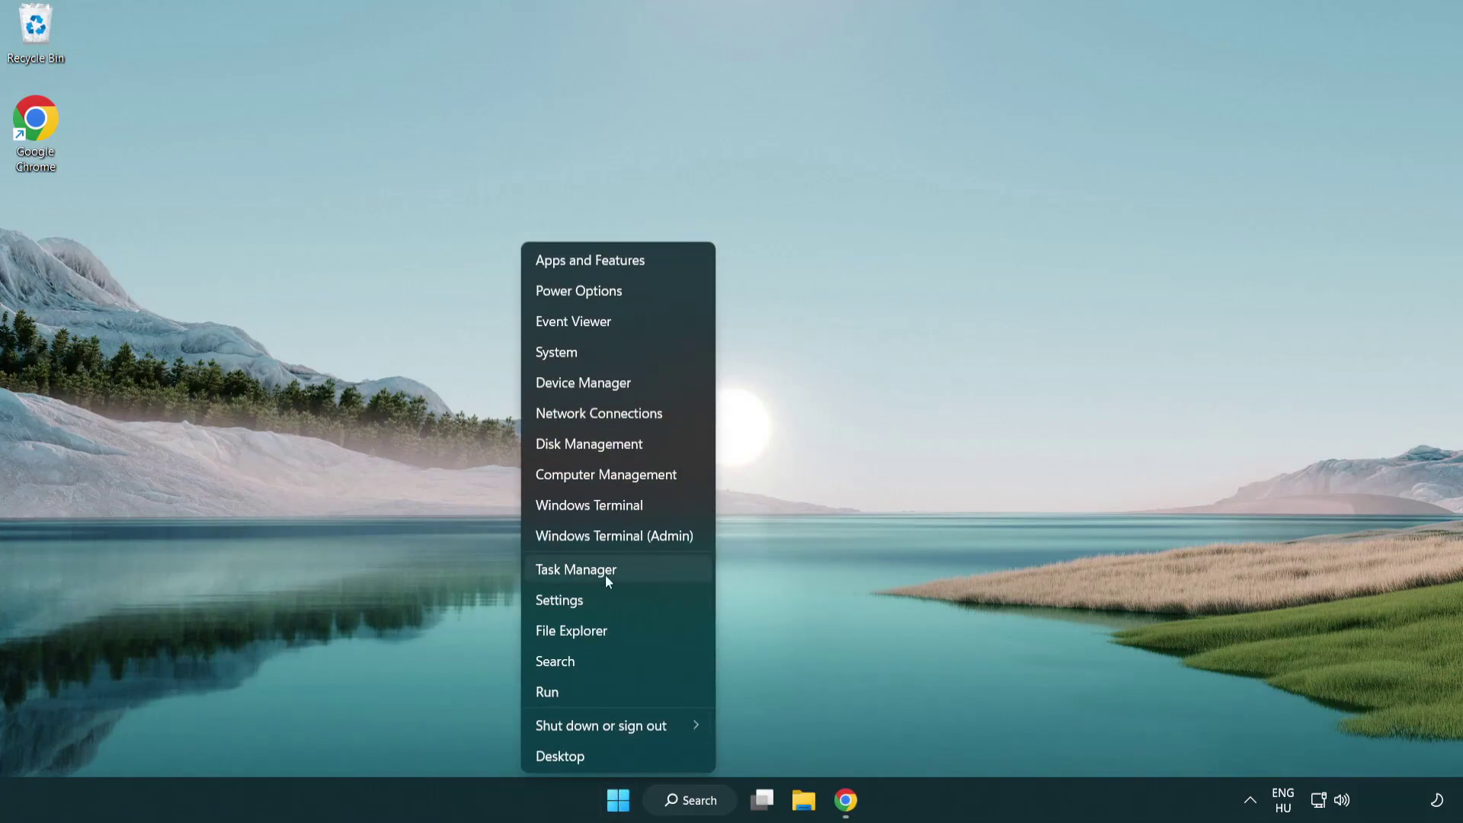
pyautogui.click(641, 568)
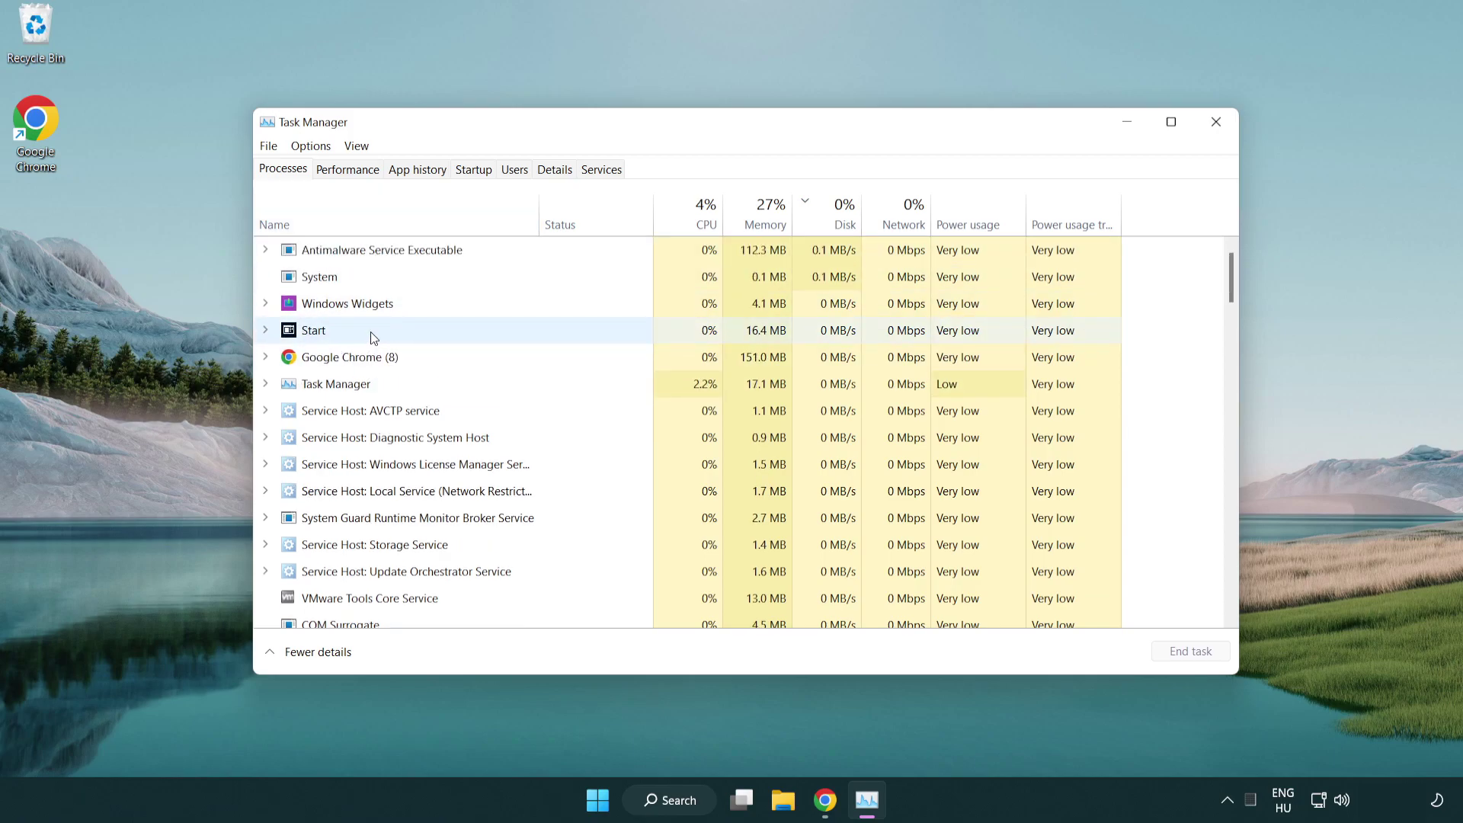
pyautogui.click(372, 358)
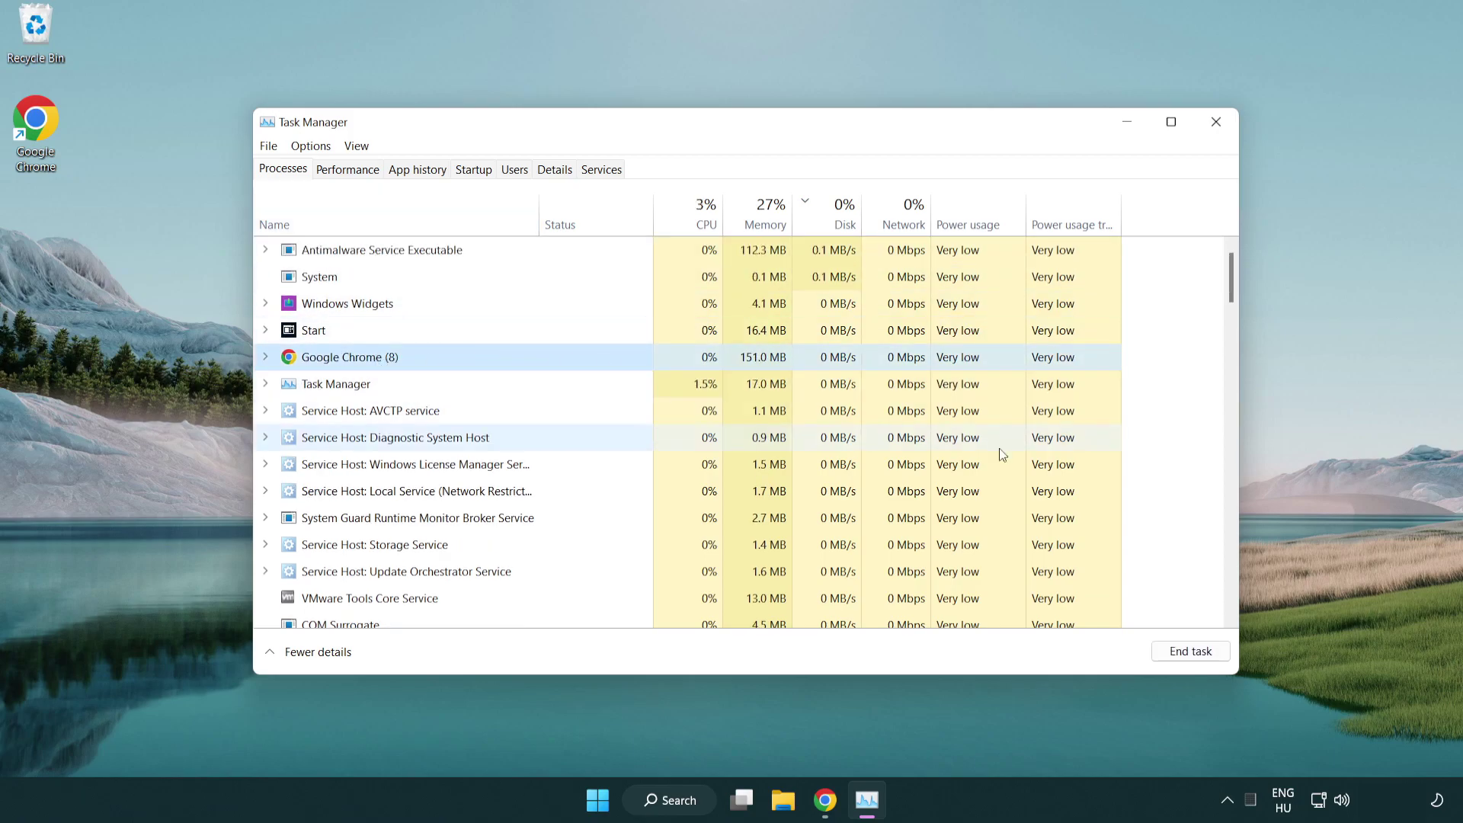
pyautogui.click(1198, 660)
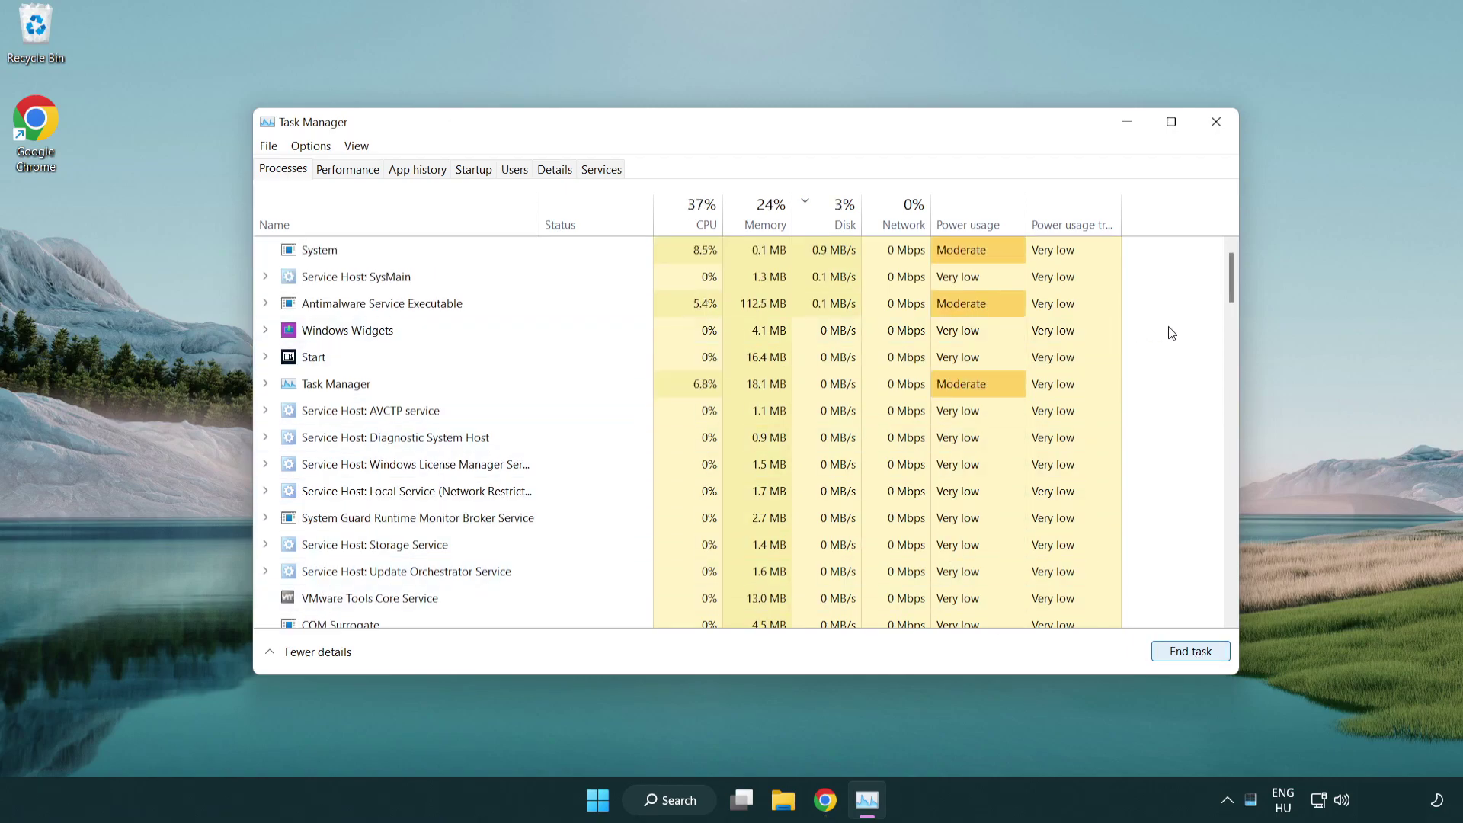
pyautogui.moveTo(1236, 294); pyautogui.dragTo(1224, 261)
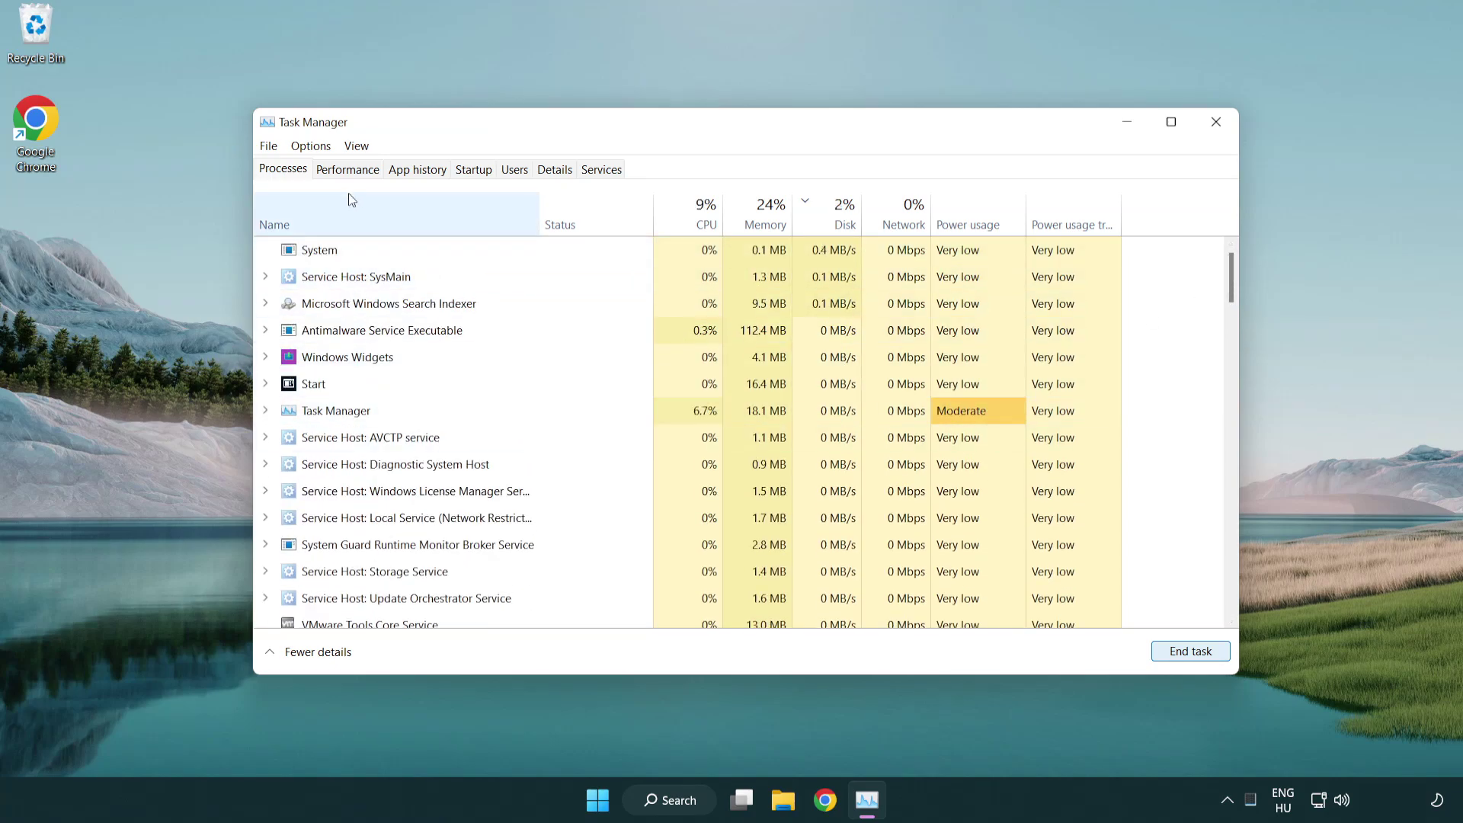
pyautogui.click(482, 170)
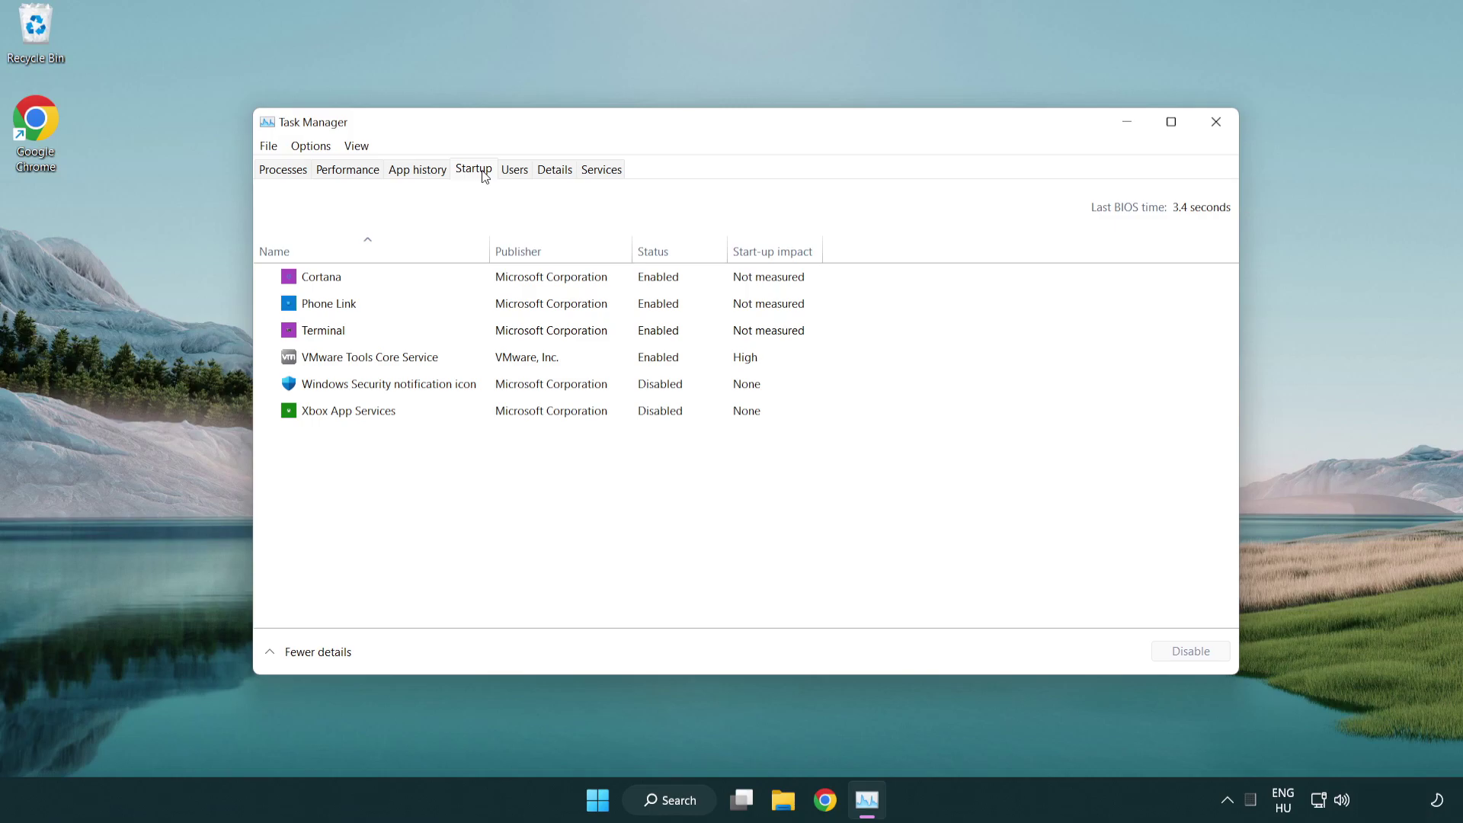
# Disable Cortana, Phone Link and Terminal as startup apps, then close Task Manager
pyautogui.click(521, 281)
pyautogui.click(1196, 651)
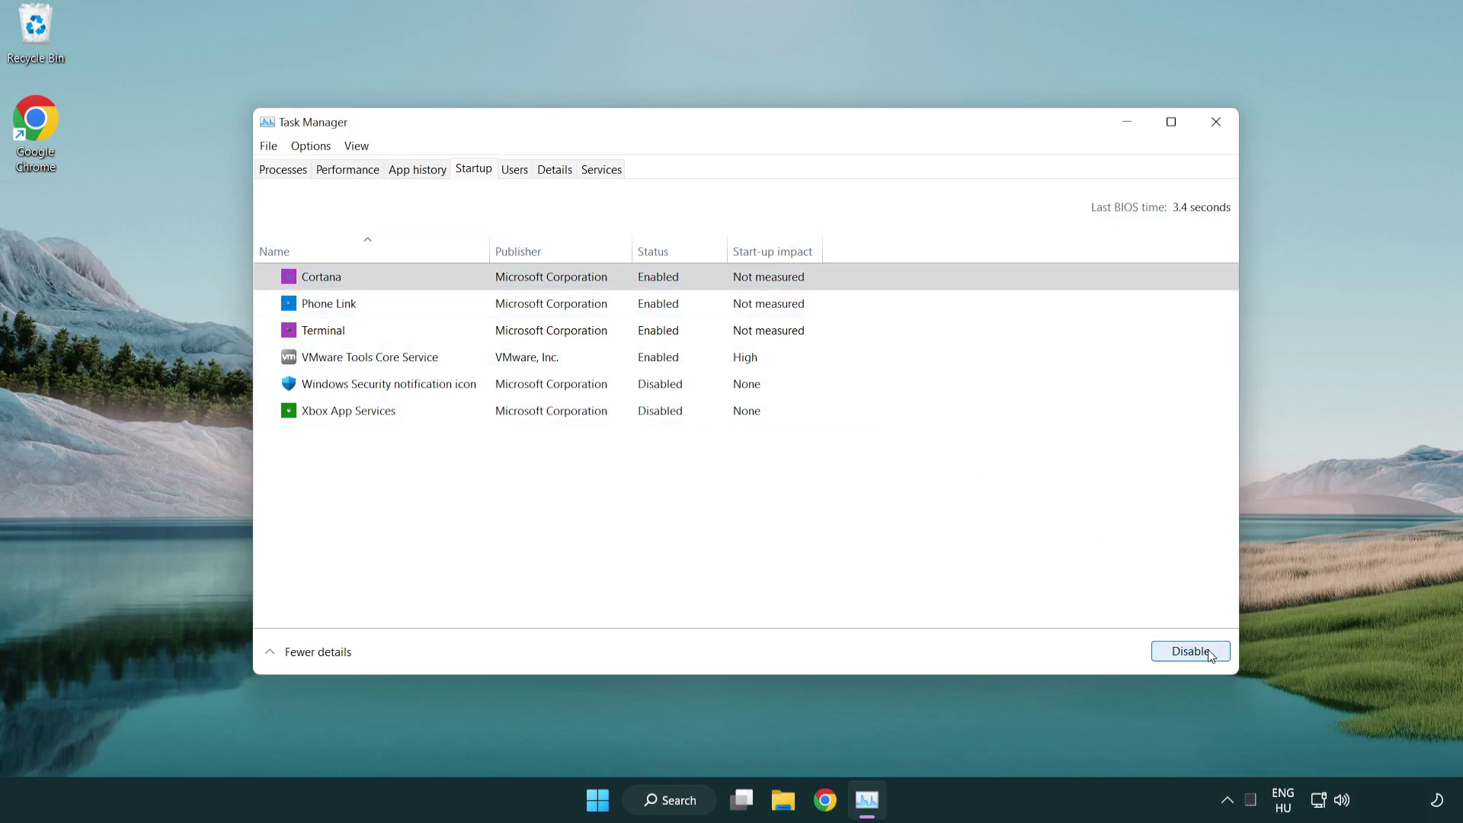
pyautogui.click(583, 304)
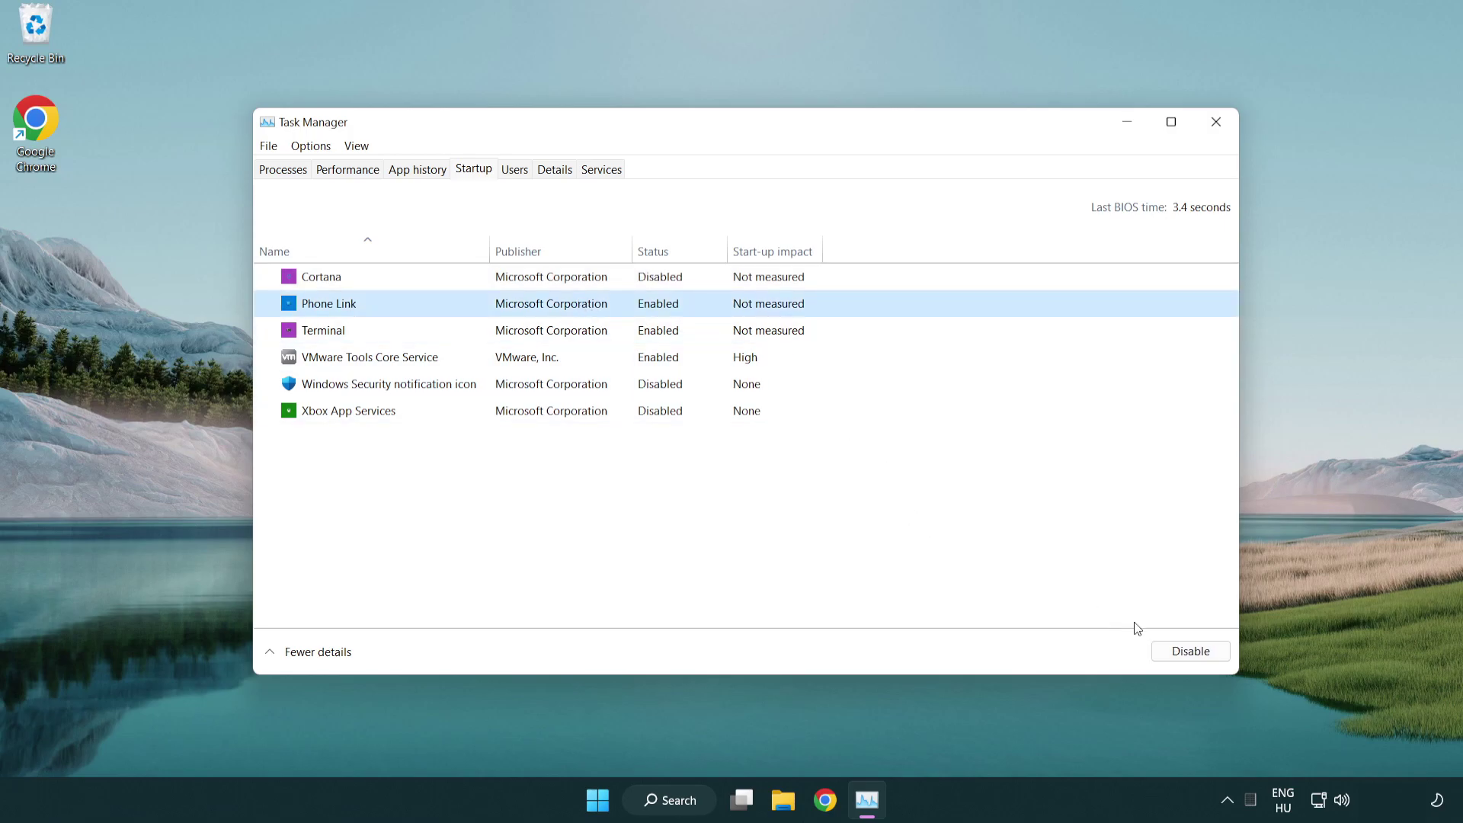
pyautogui.click(1188, 652)
pyautogui.click(497, 337)
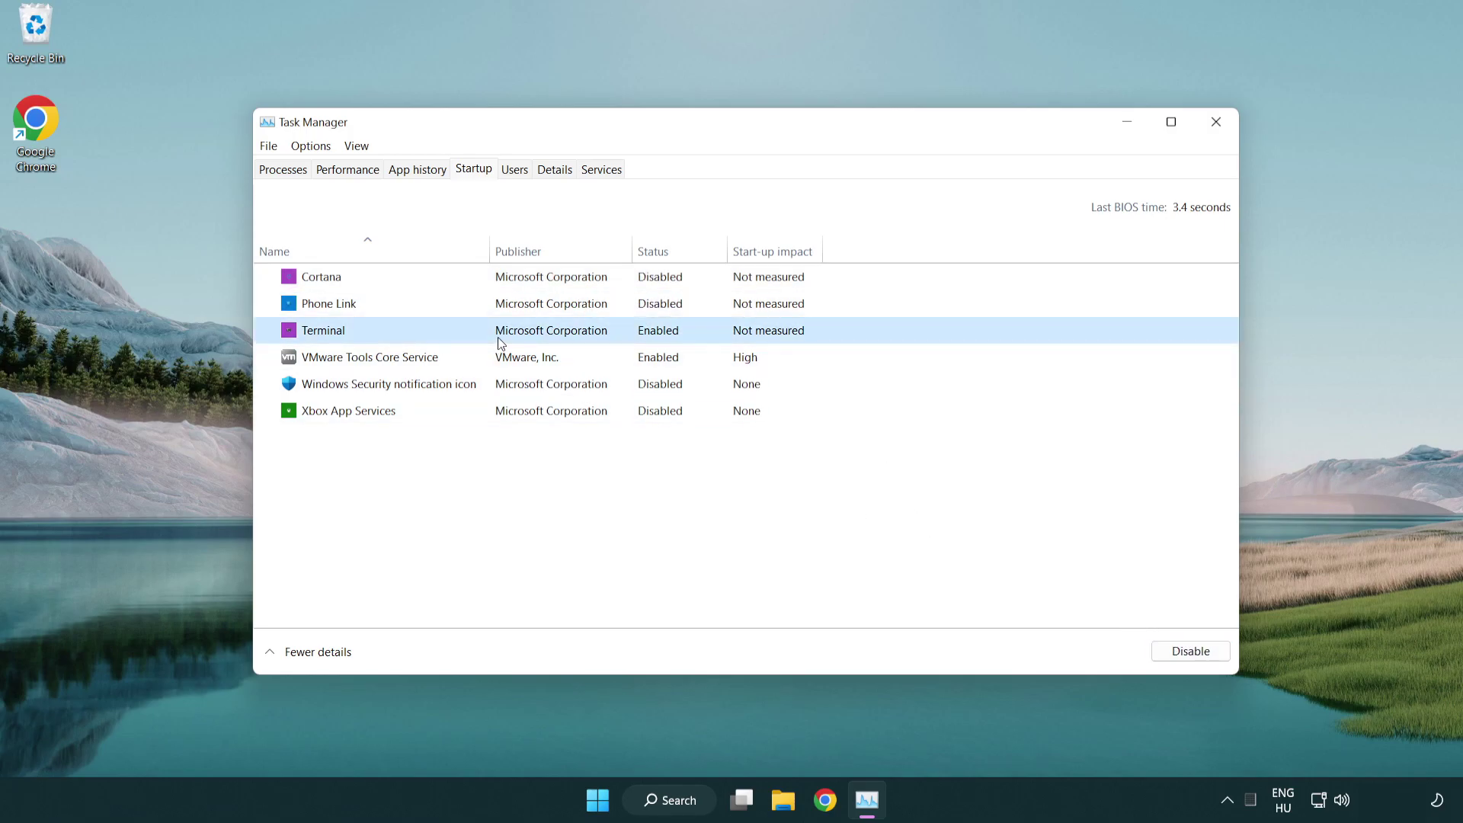
pyautogui.click(1218, 657)
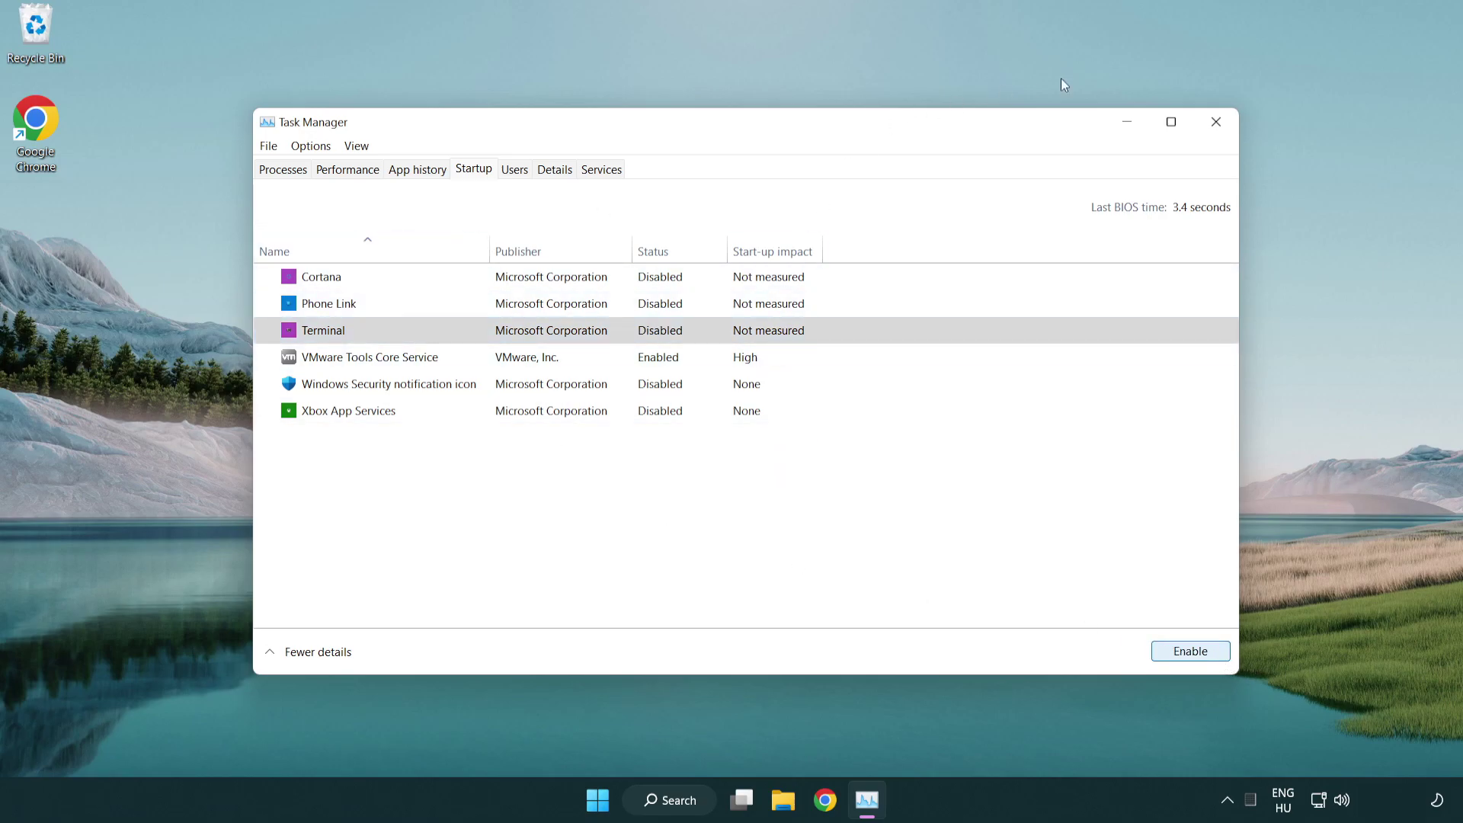
pyautogui.click(1221, 131)
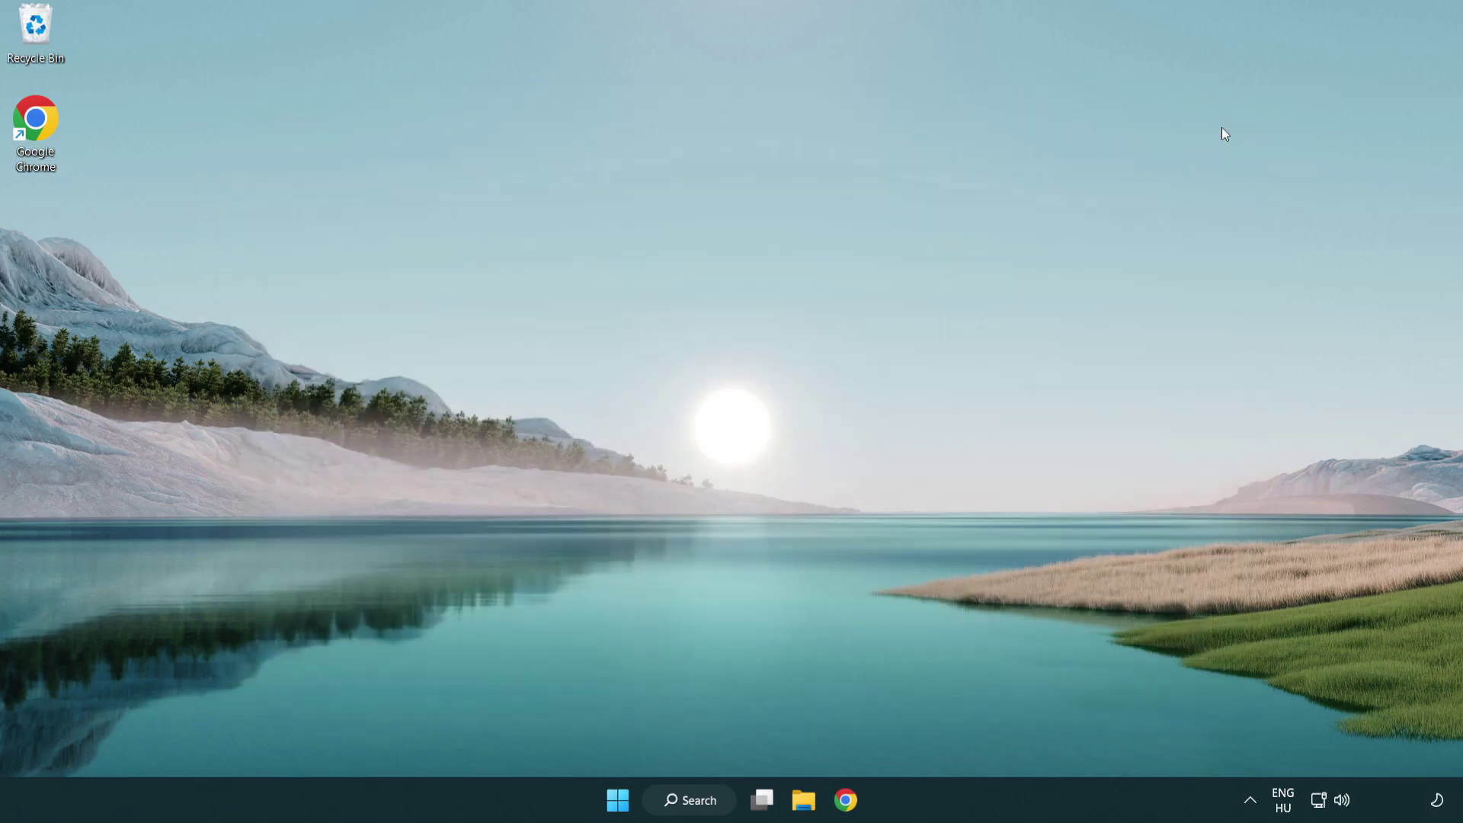
# Search Windows for 'update'
pyautogui.click(688, 800)
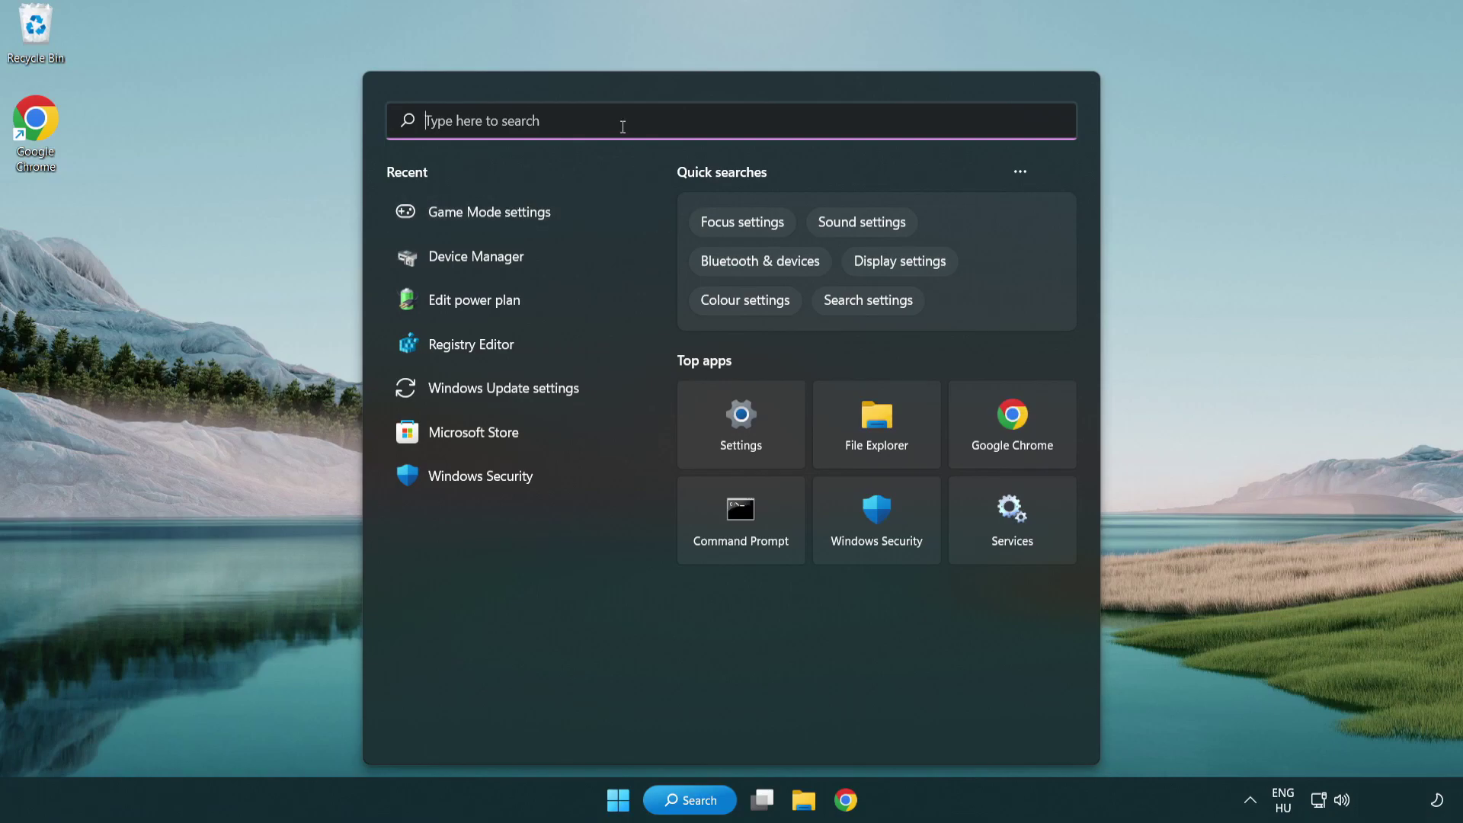
pyautogui.write('update')
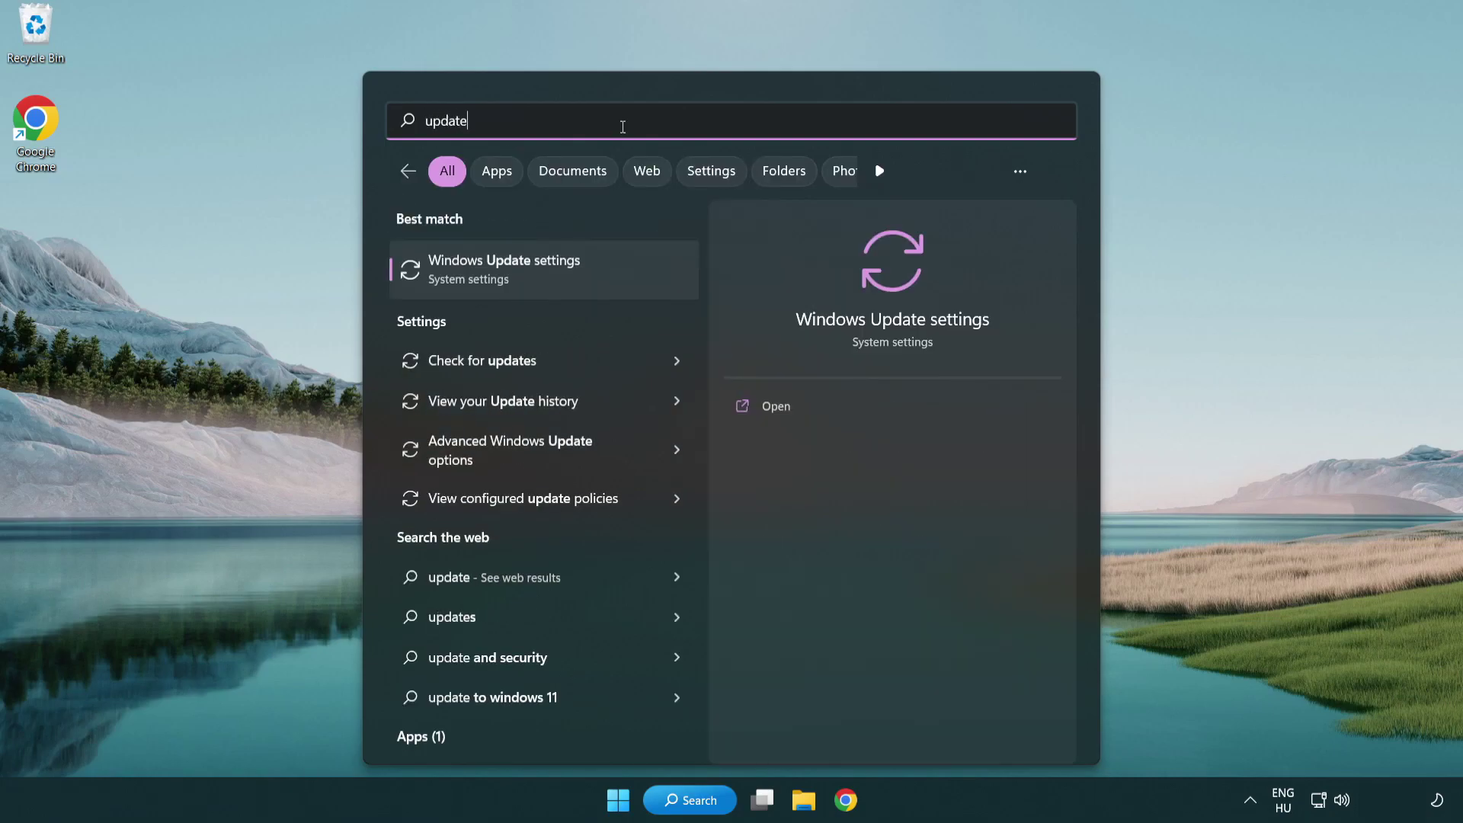
# Check for Windows updates until the PC reports up to date, then close Settings
pyautogui.click(566, 284)
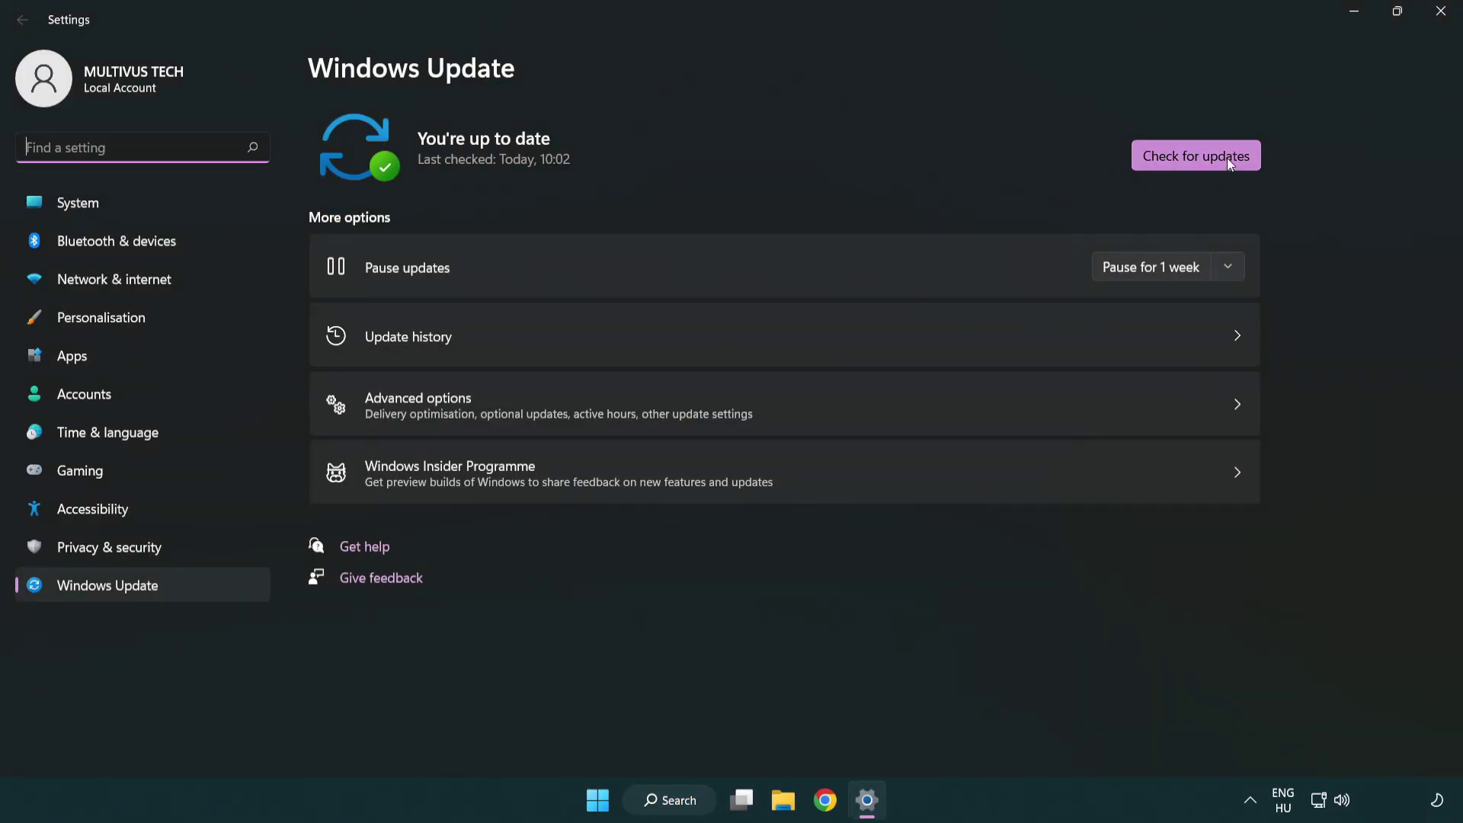
pyautogui.click(1205, 156)
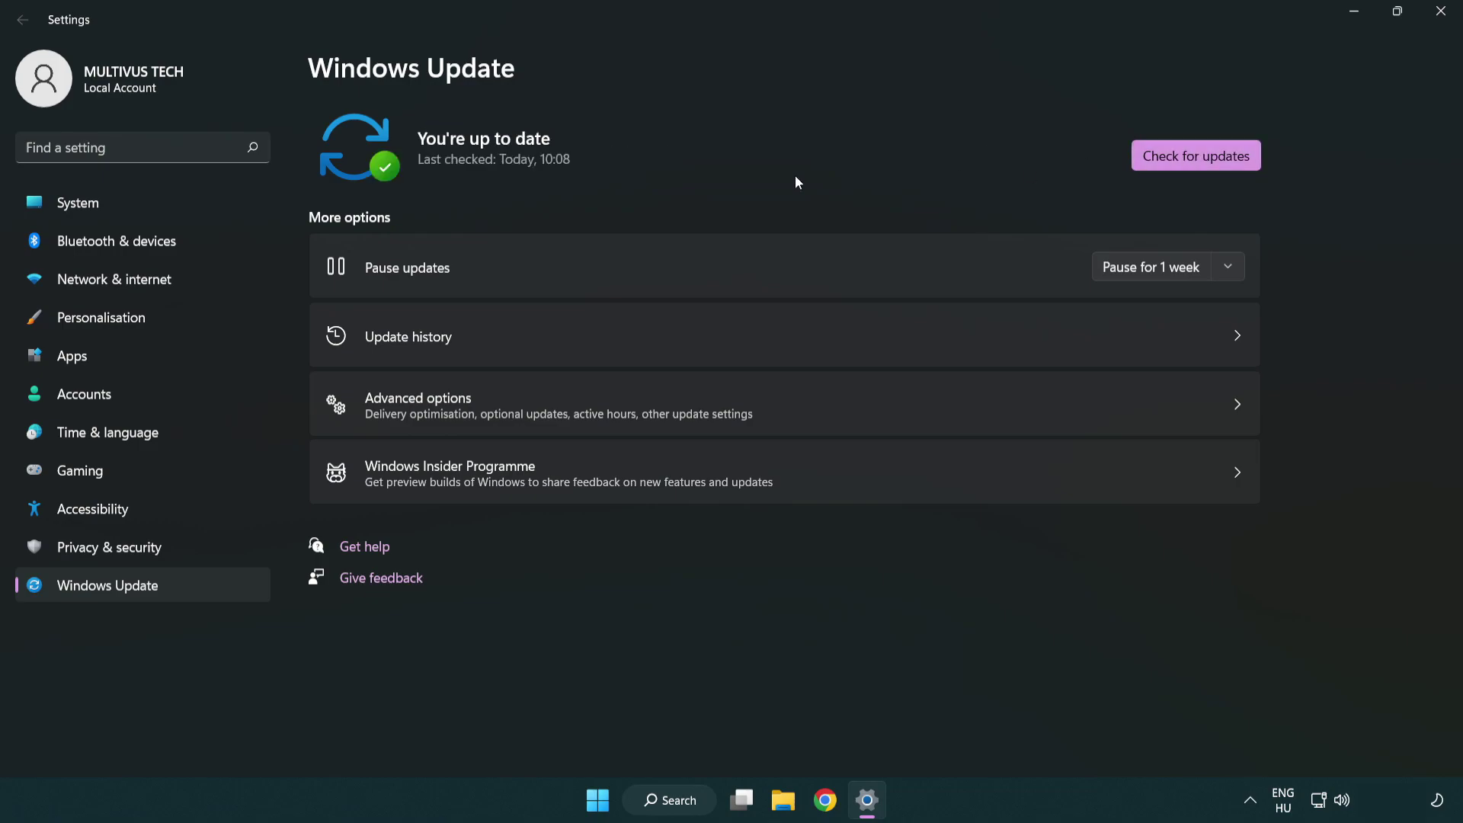
pyautogui.click(1442, 17)
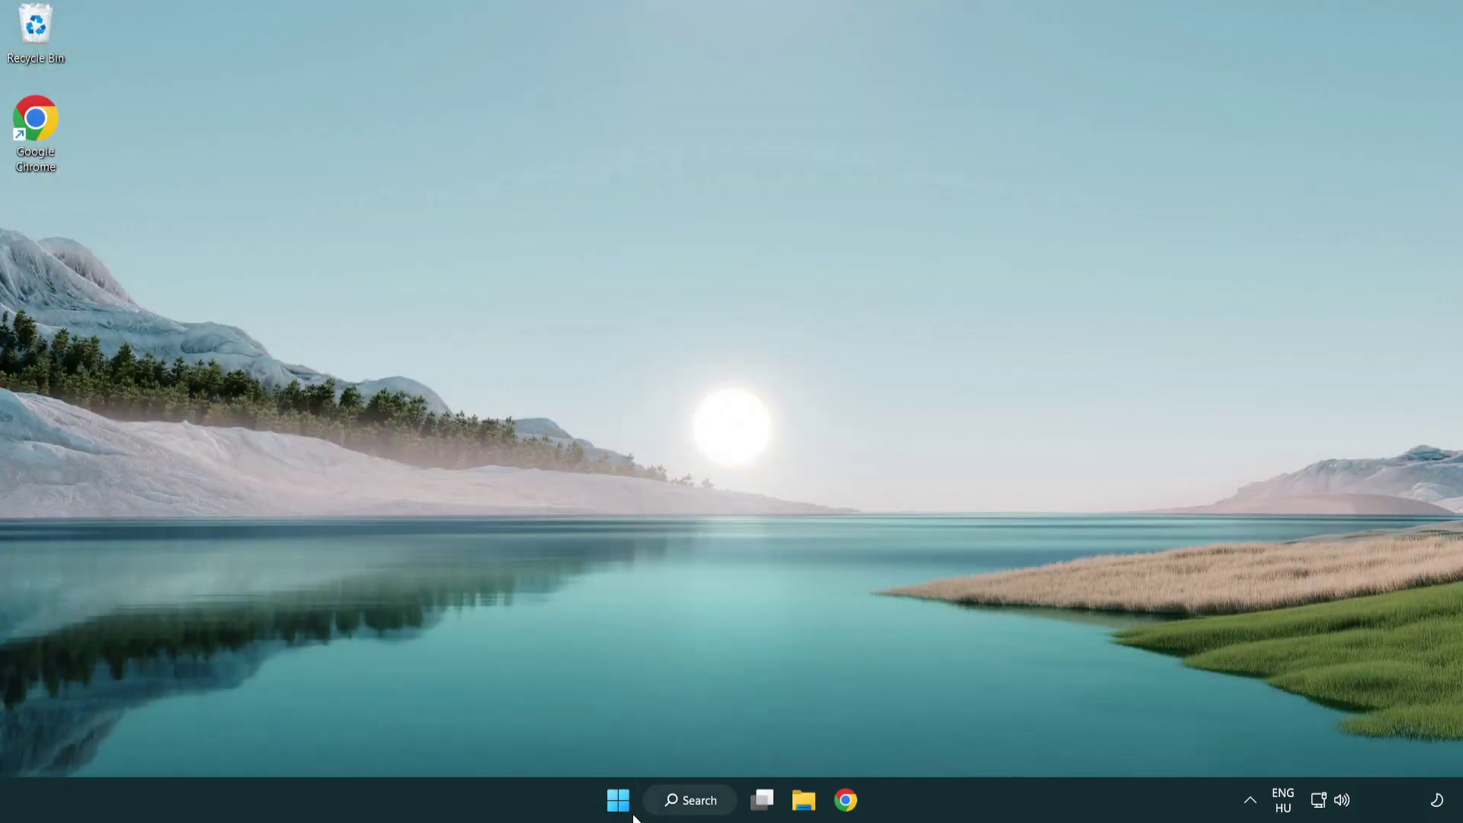
# Search Windows for 'regedit' to bring up Registry Editor
pyautogui.click(690, 801)
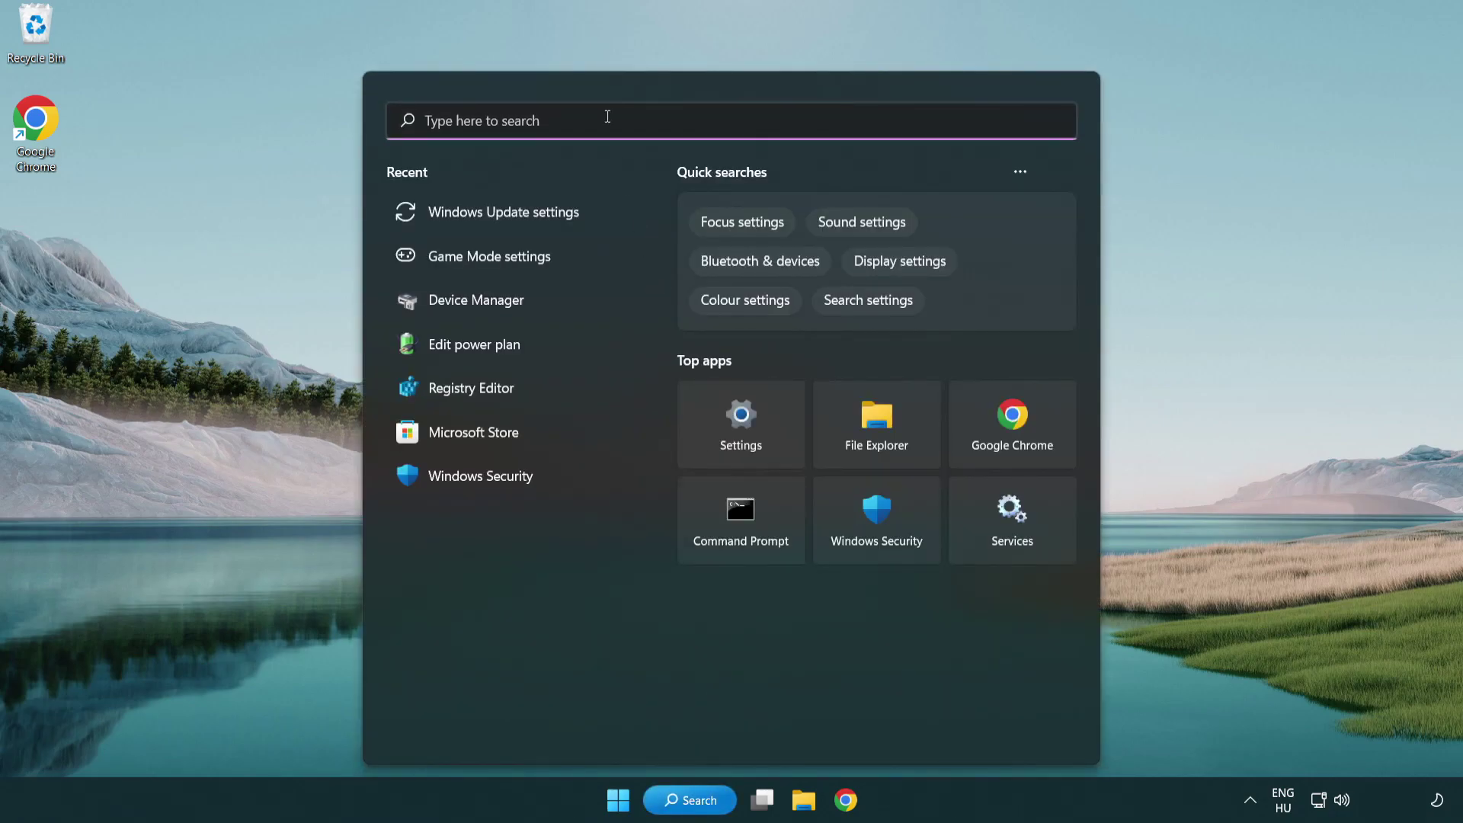
pyautogui.write('regedit')
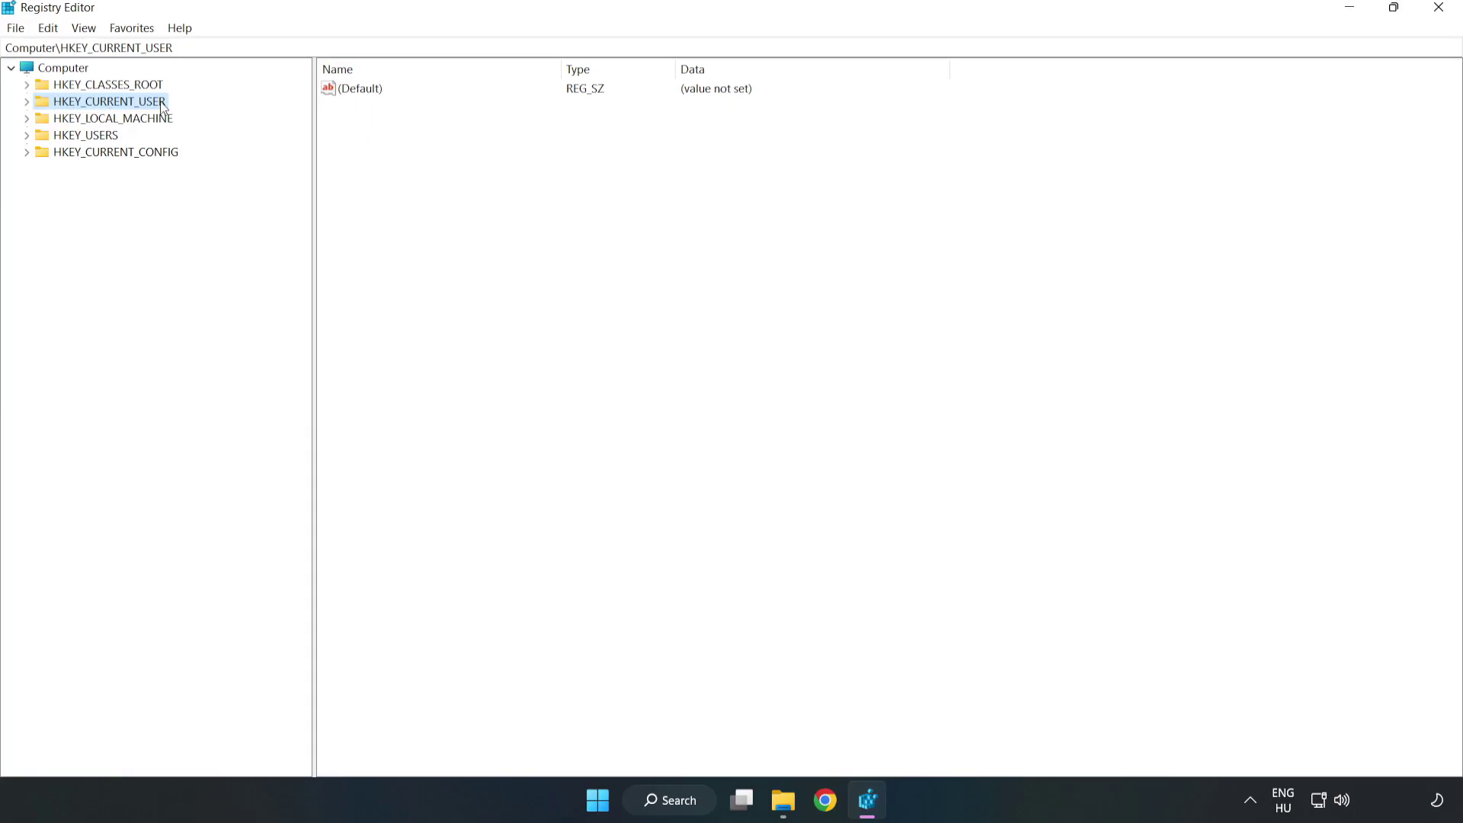
# Navigate to HKEY_CURRENT_USER\System\GameConfigStore to list its GameDVR values
pyautogui.click(28, 103)
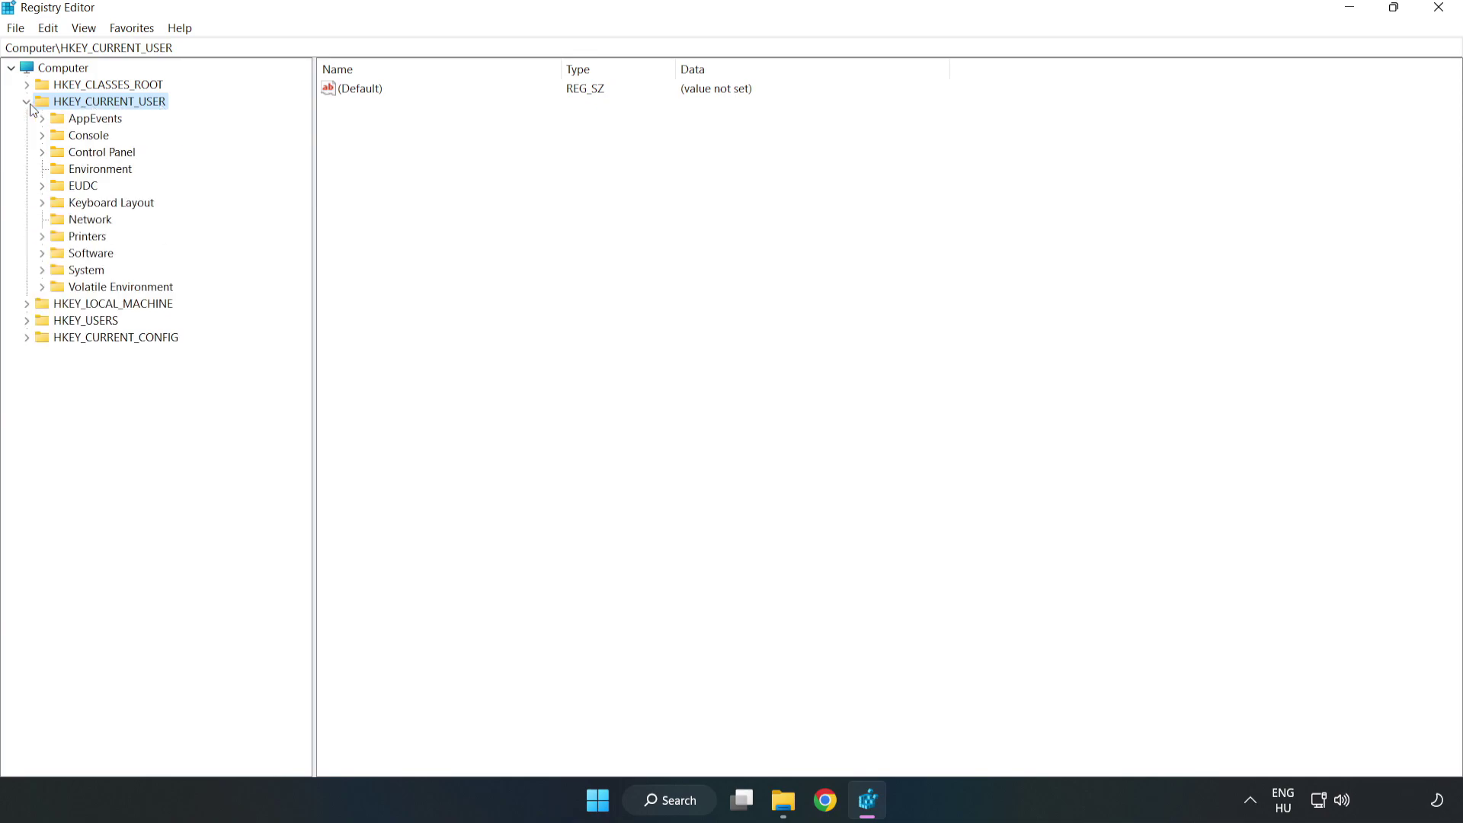
pyautogui.click(42, 270)
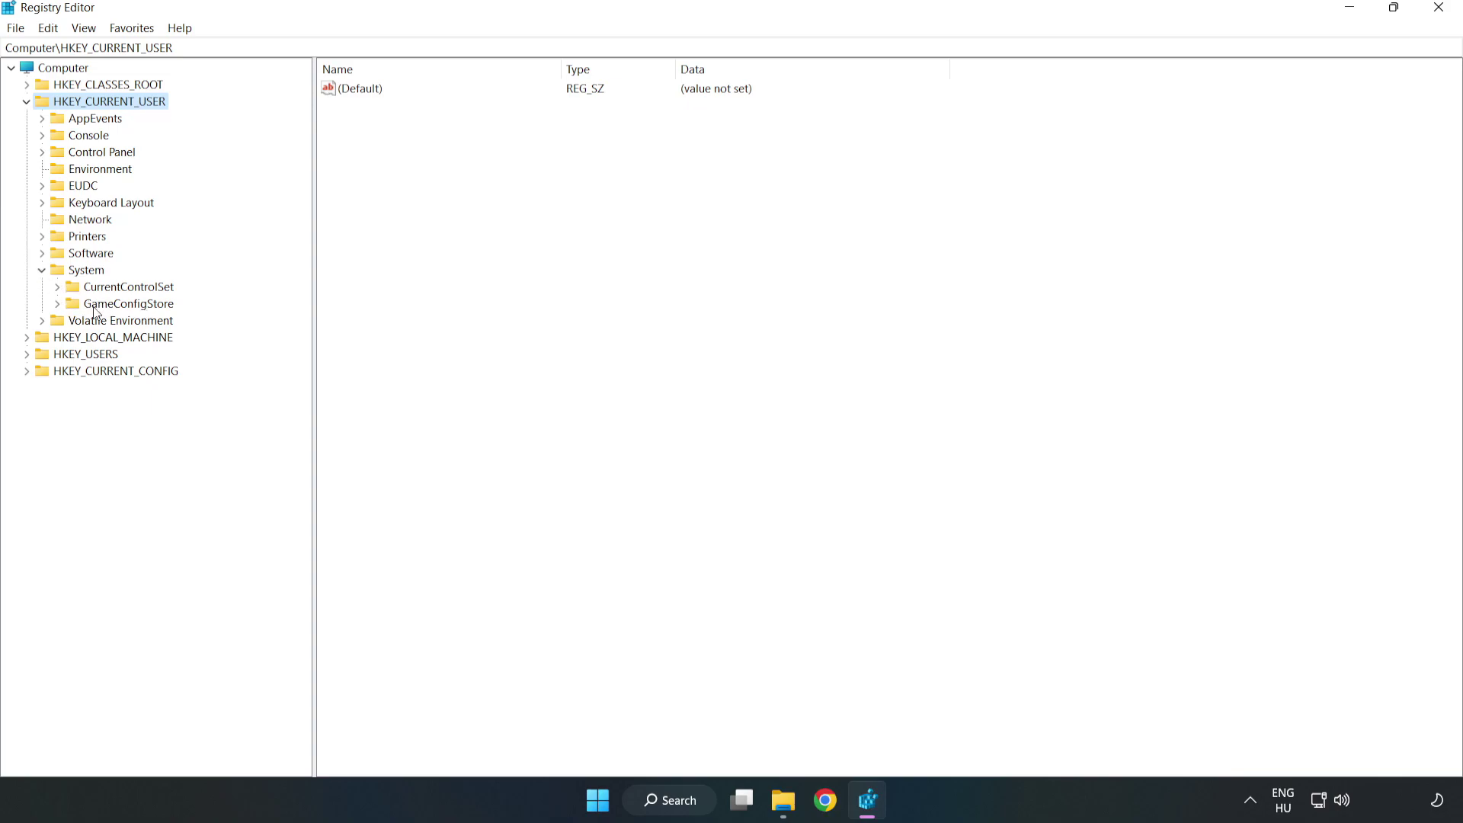
pyautogui.click(123, 308)
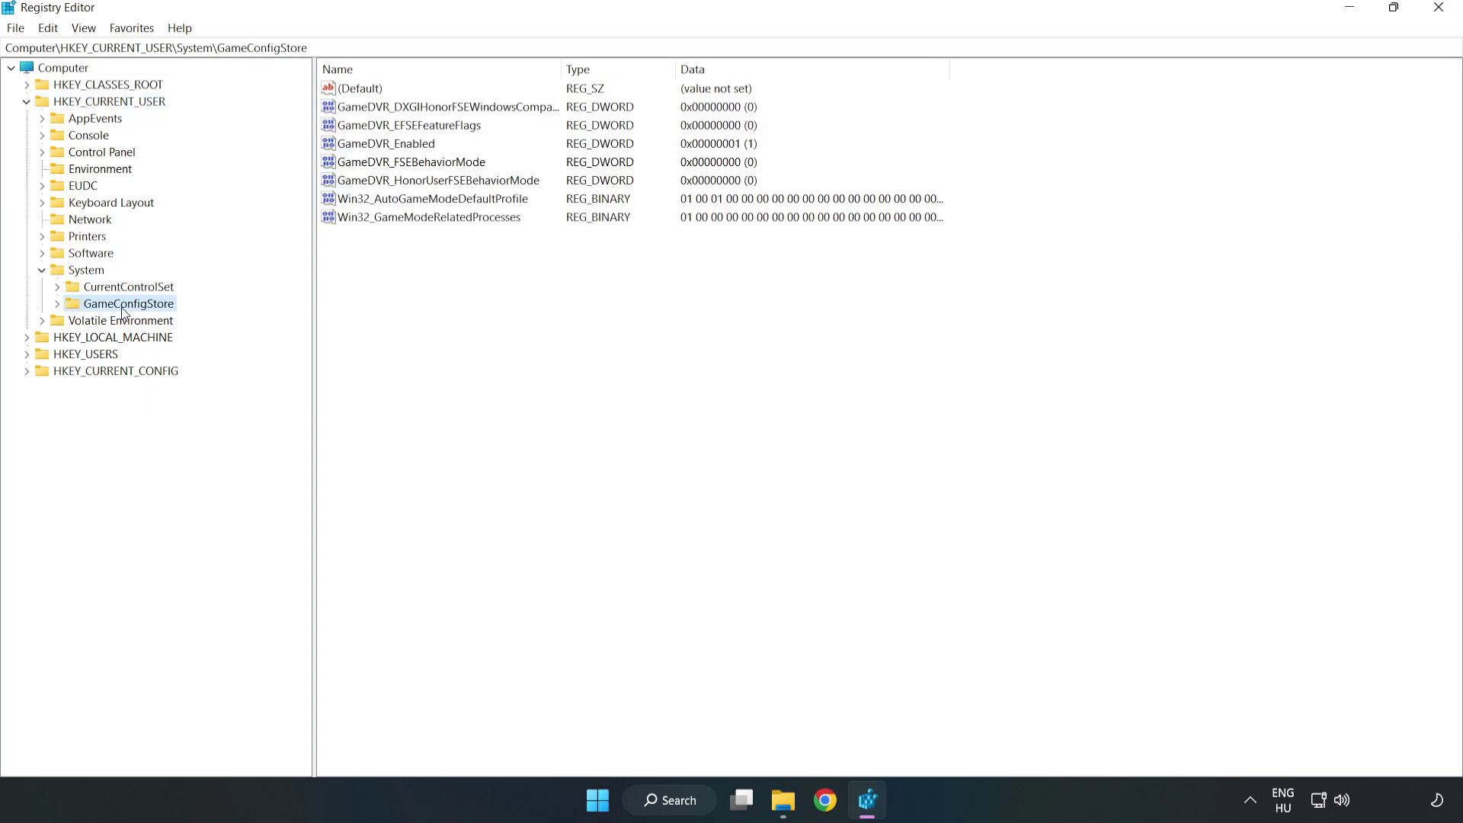
# Change GameDVR_Enabled's value data from 1 to 0
pyautogui.click(356, 149)
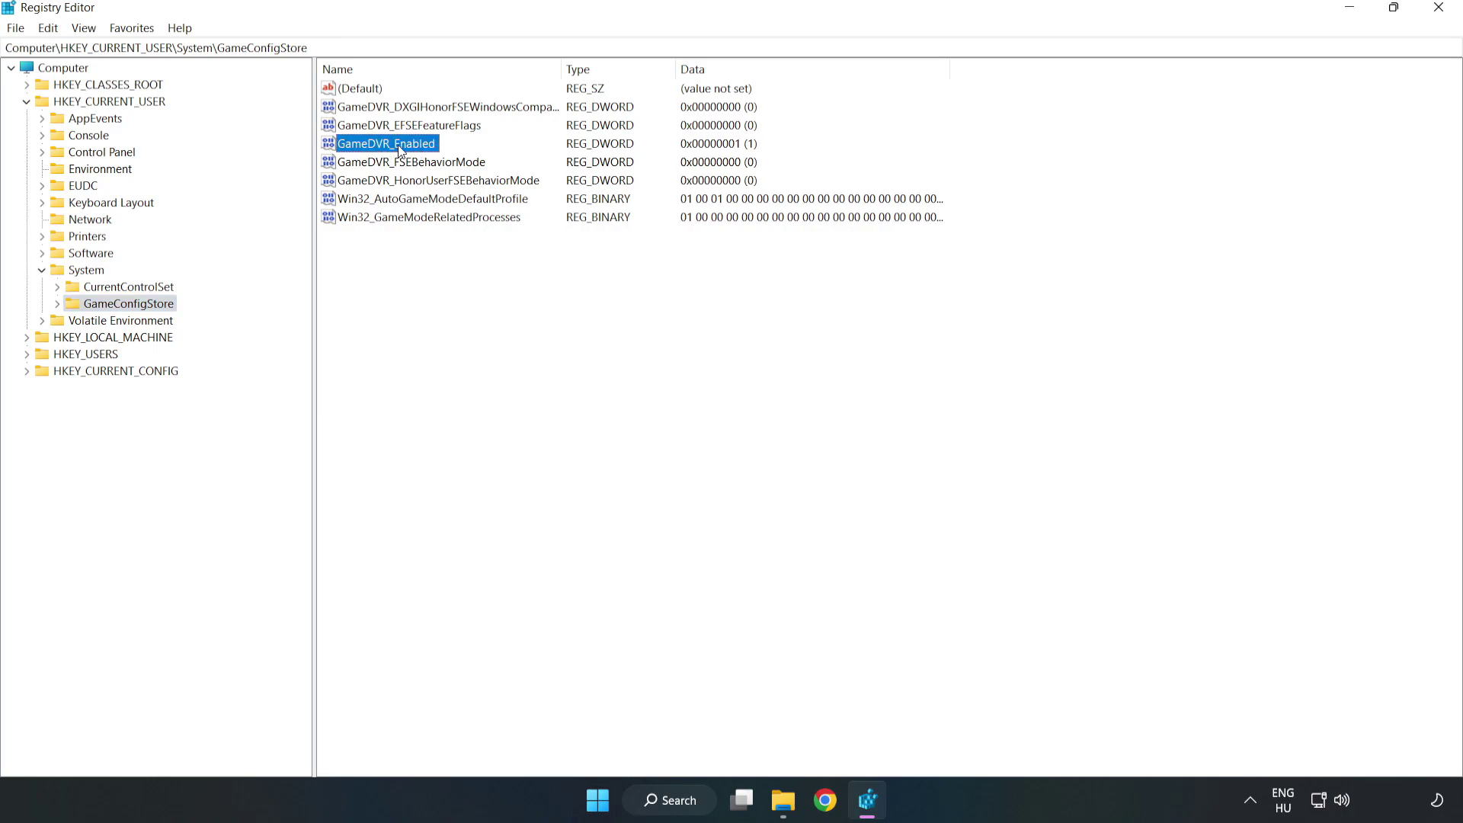
pyautogui.rightClick(399, 150)
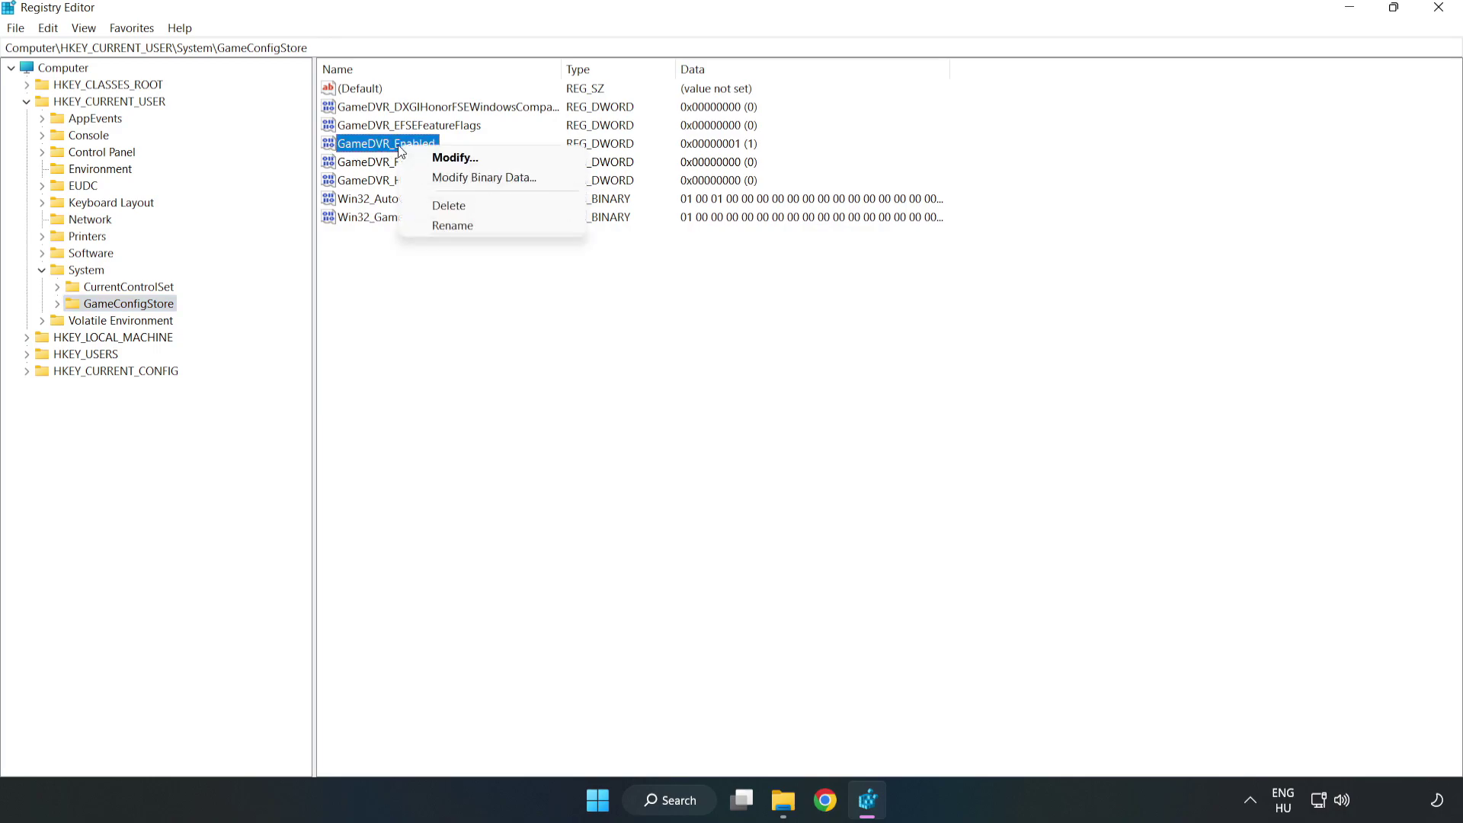
pyautogui.click(466, 158)
pyautogui.moveTo(373, 142); pyautogui.dragTo(820, 314)
pyautogui.click(611, 399)
pyautogui.doubleClick(611, 399)
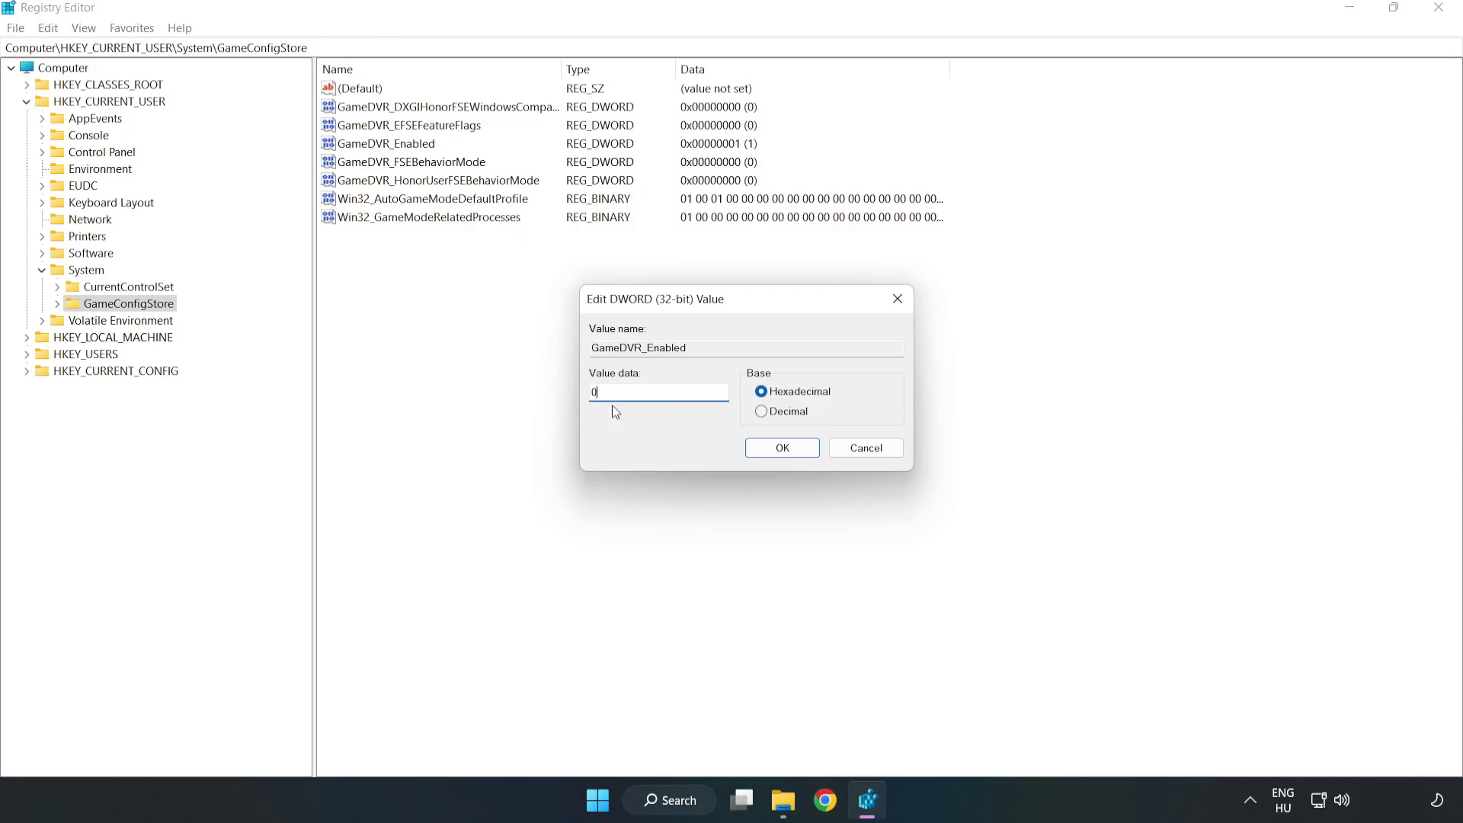
pyautogui.write('0')
pyautogui.click(782, 448)
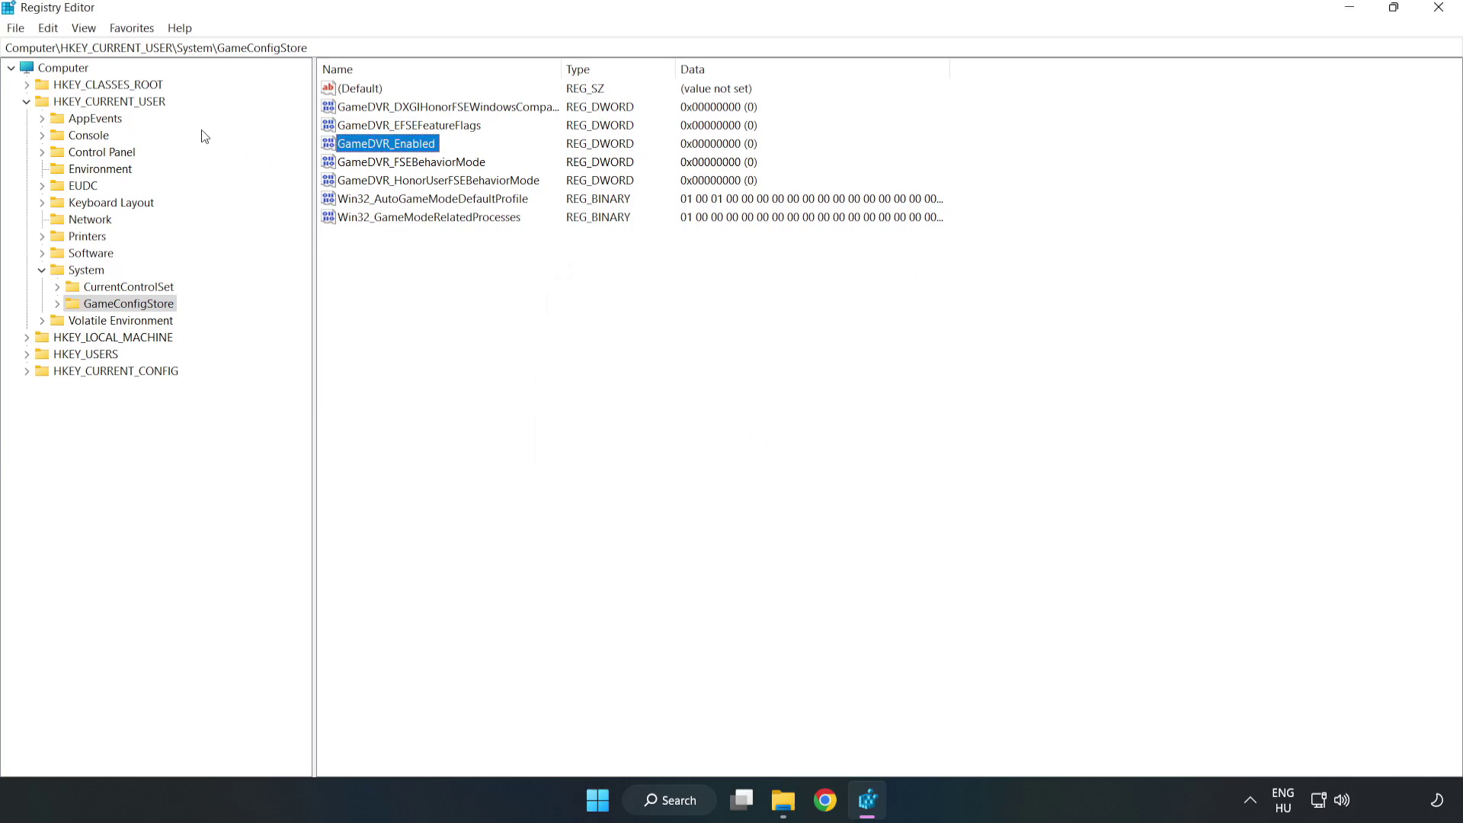
# Navigate to HKEY_LOCAL_MACHINE\SOFTWARE\Microsoft\PolicyManager\default\ApplicationManagement\AllowGameDVR
pyautogui.click(27, 103)
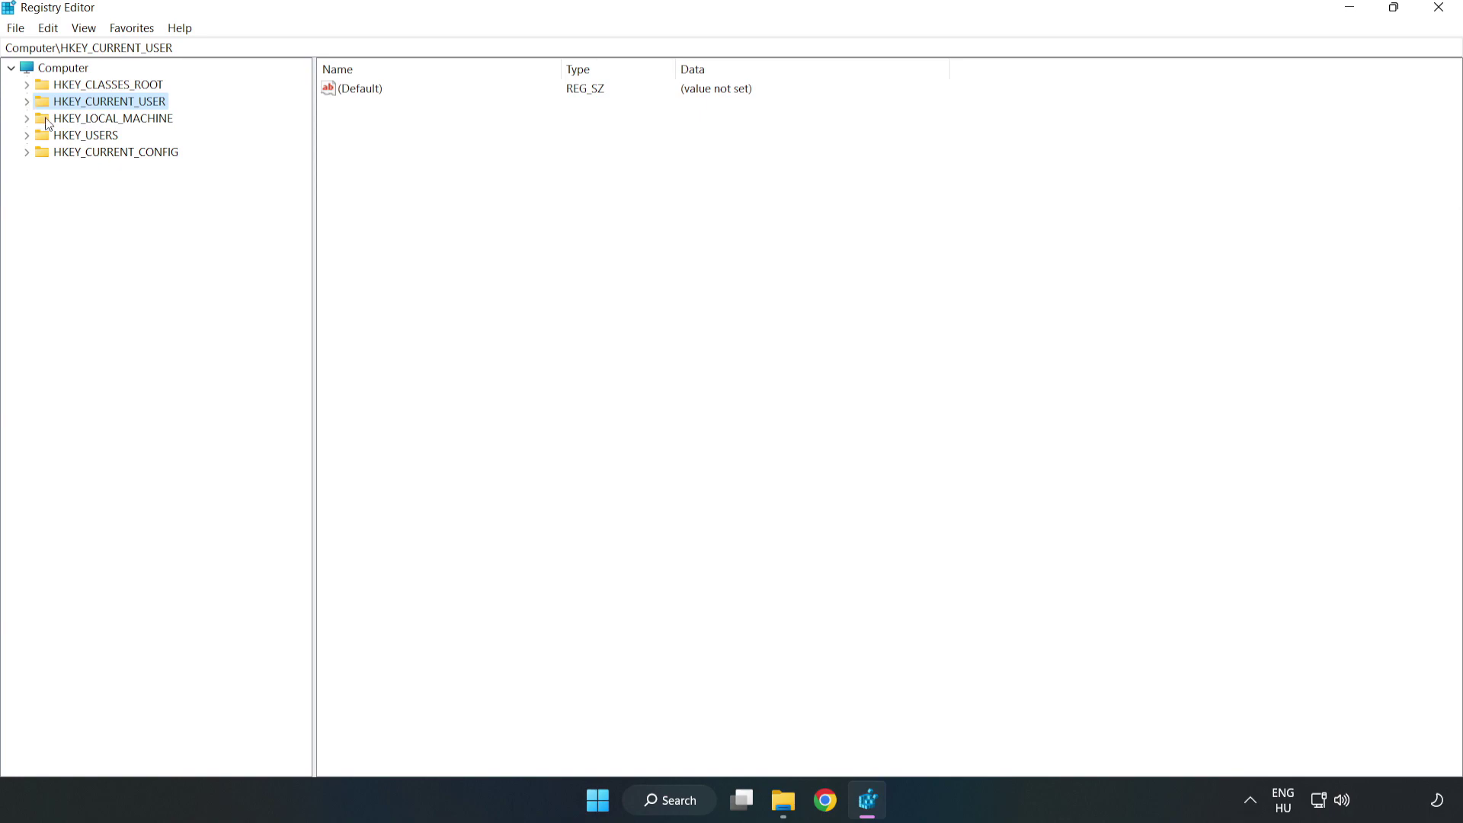
pyautogui.doubleClick(36, 121)
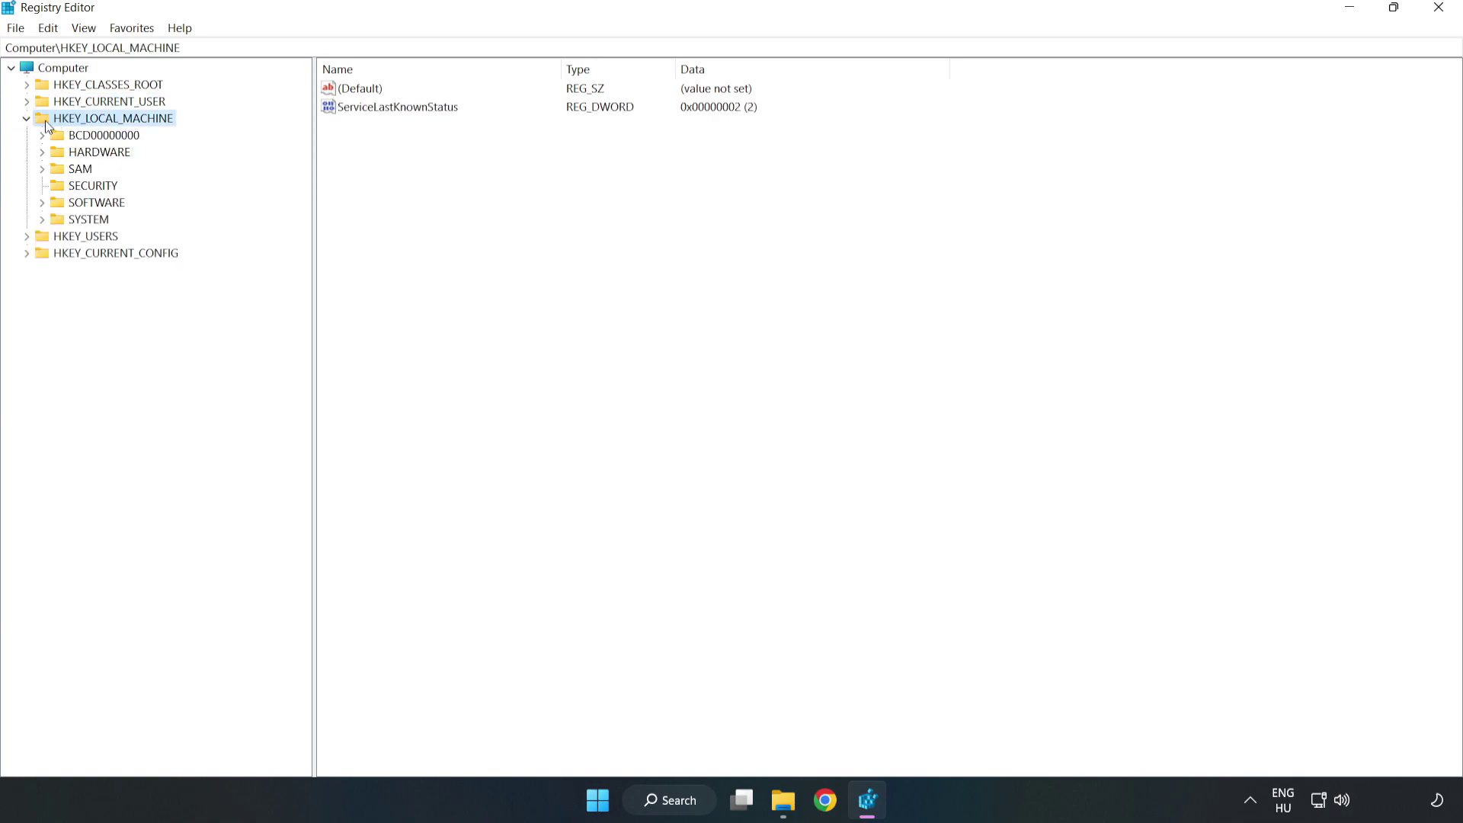
pyautogui.click(43, 202)
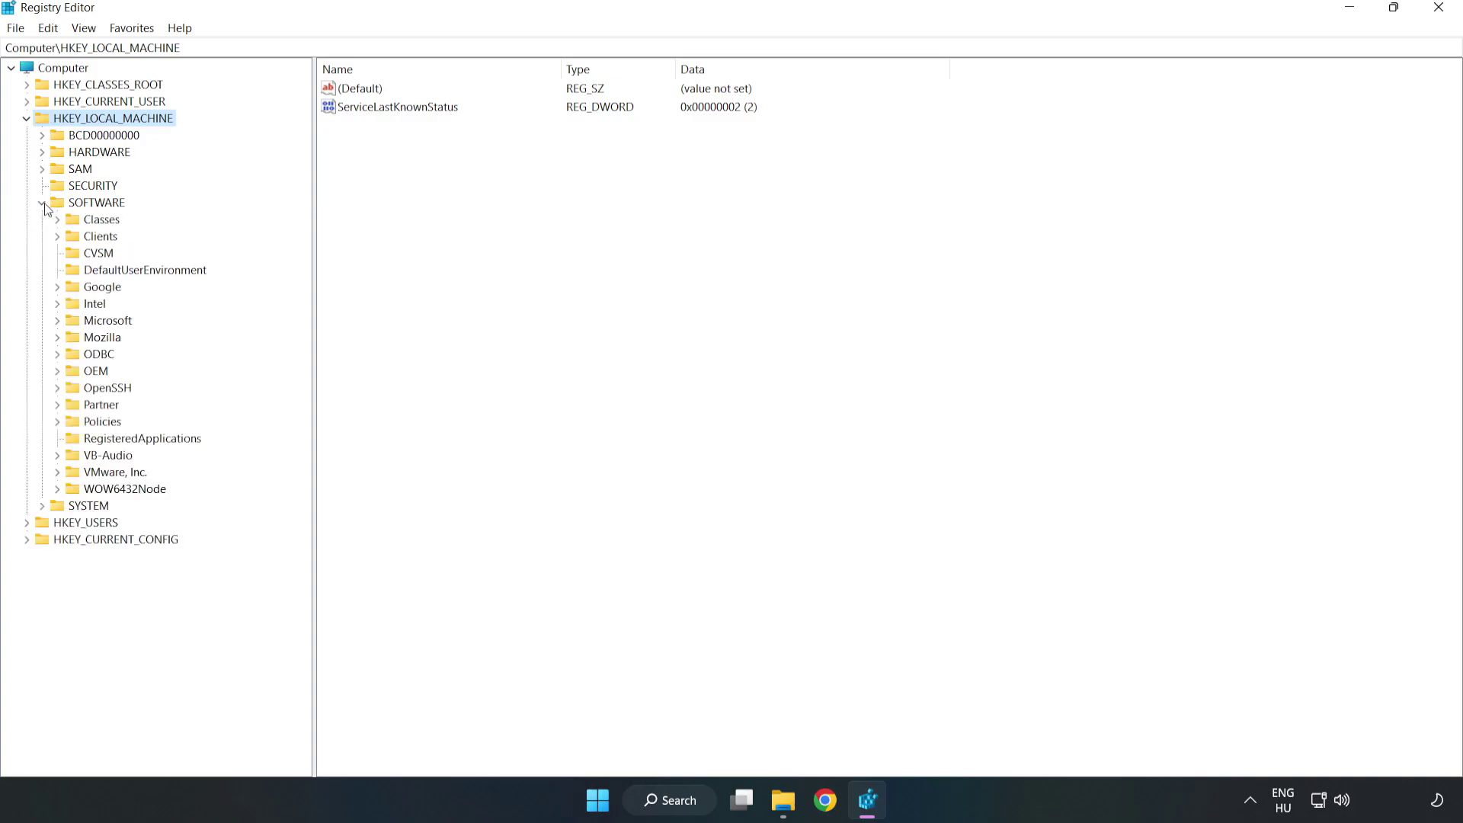
pyautogui.click(58, 323)
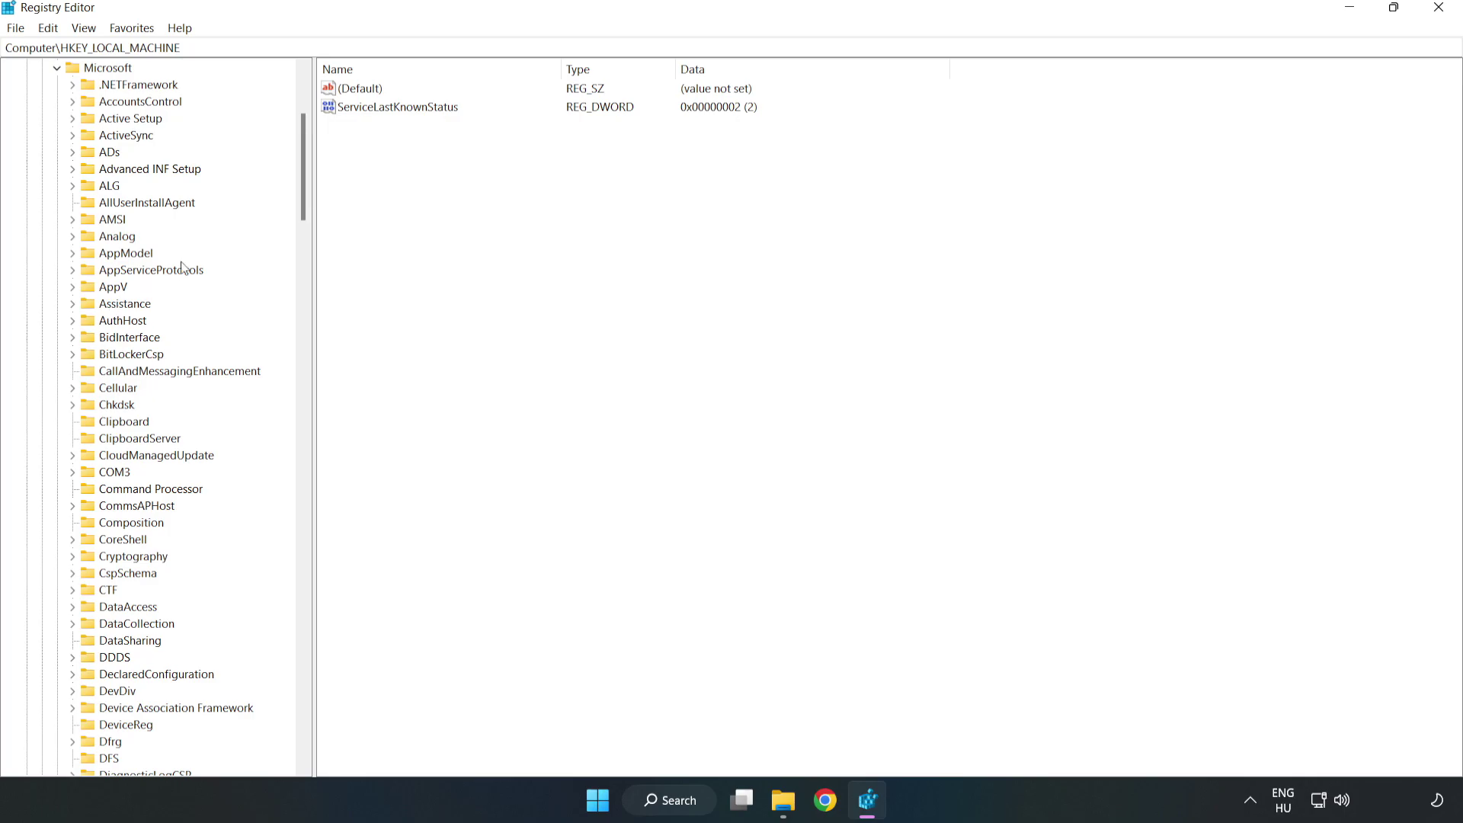
pyautogui.moveTo(300, 195); pyautogui.dragTo(327, 535)
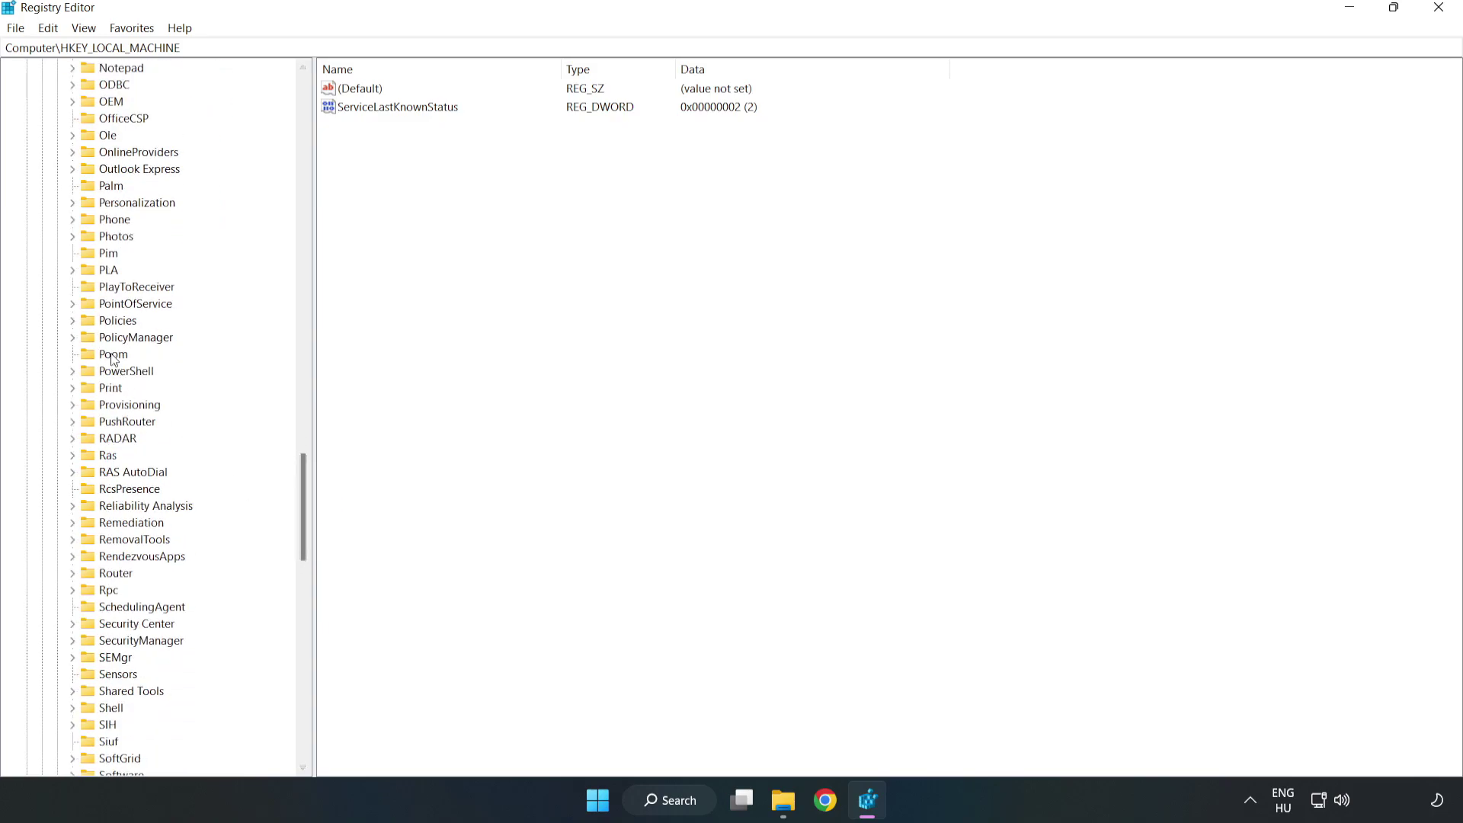
pyautogui.click(73, 338)
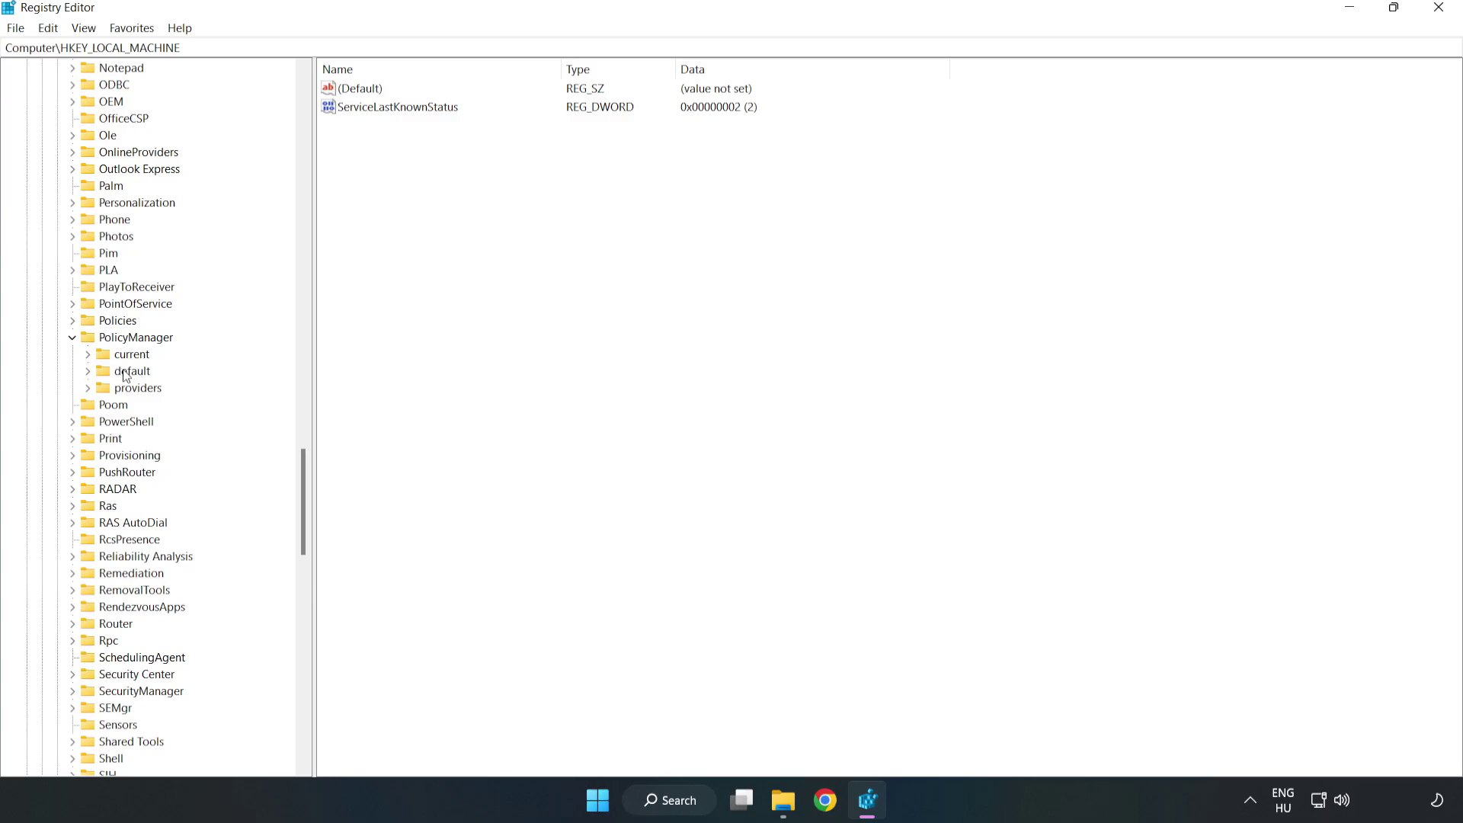
pyautogui.click(89, 371)
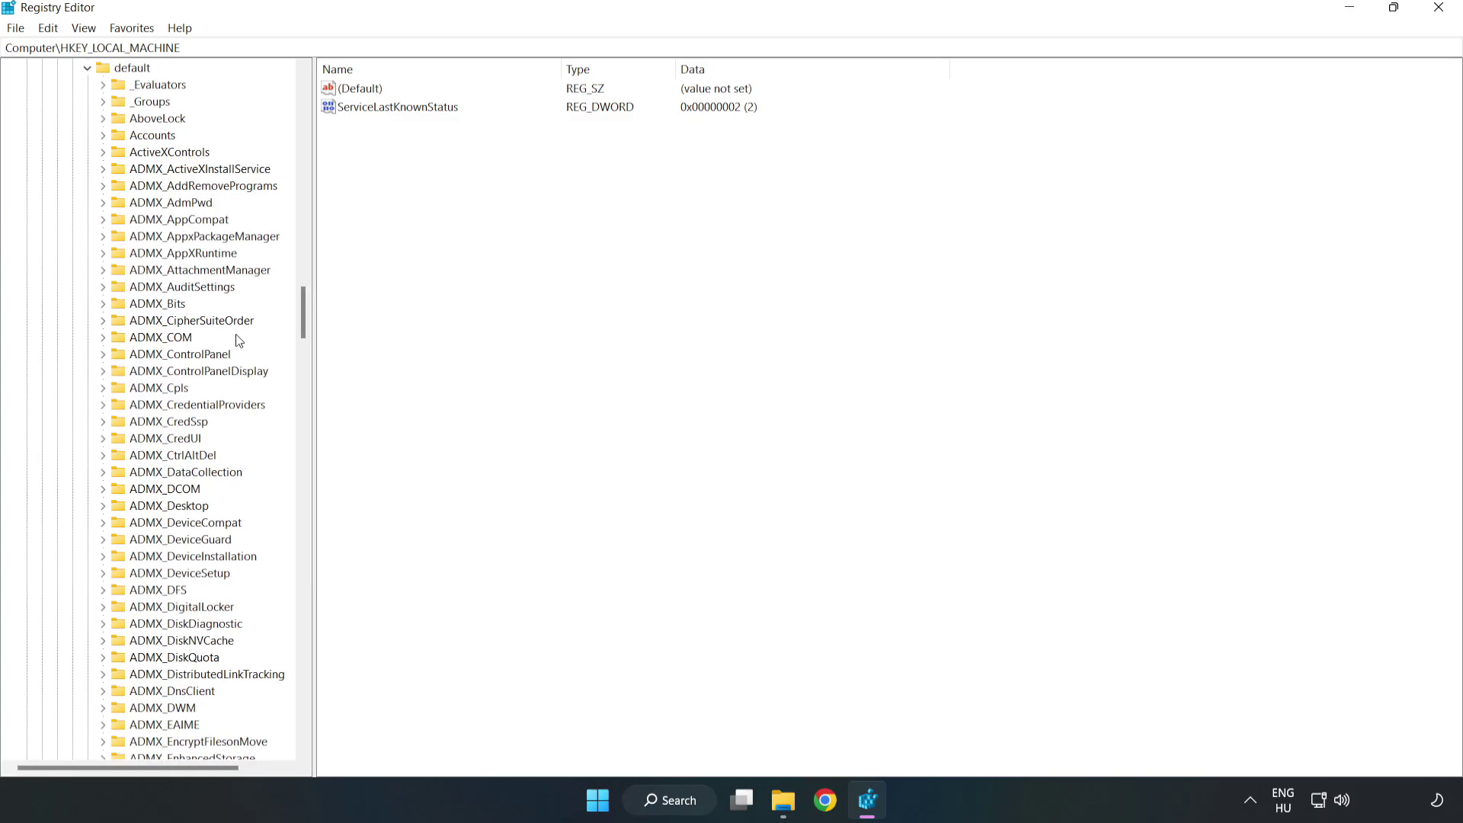
pyautogui.moveTo(303, 312); pyautogui.dragTo(296, 483)
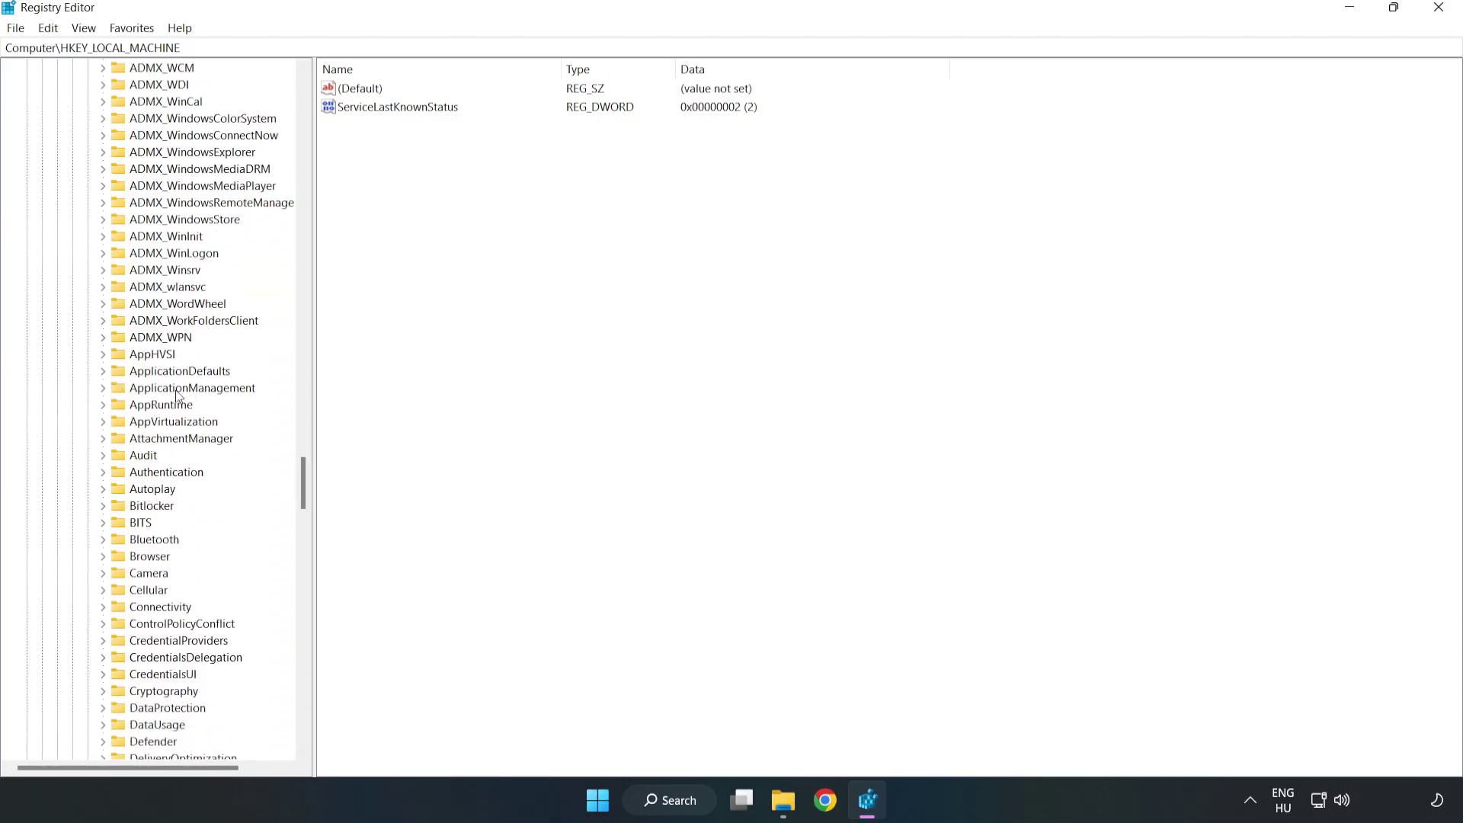
pyautogui.click(107, 386)
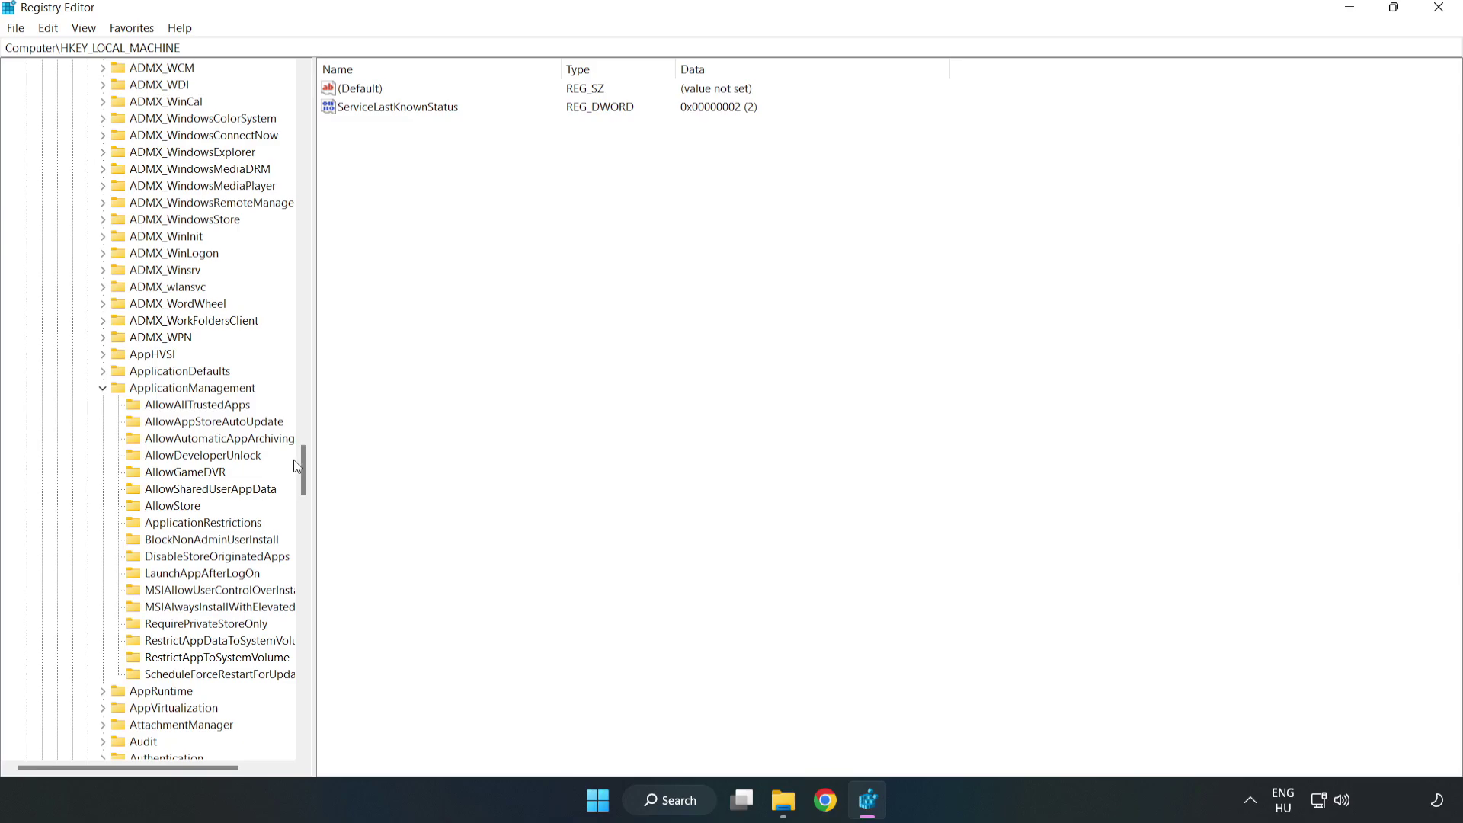
pyautogui.click(170, 474)
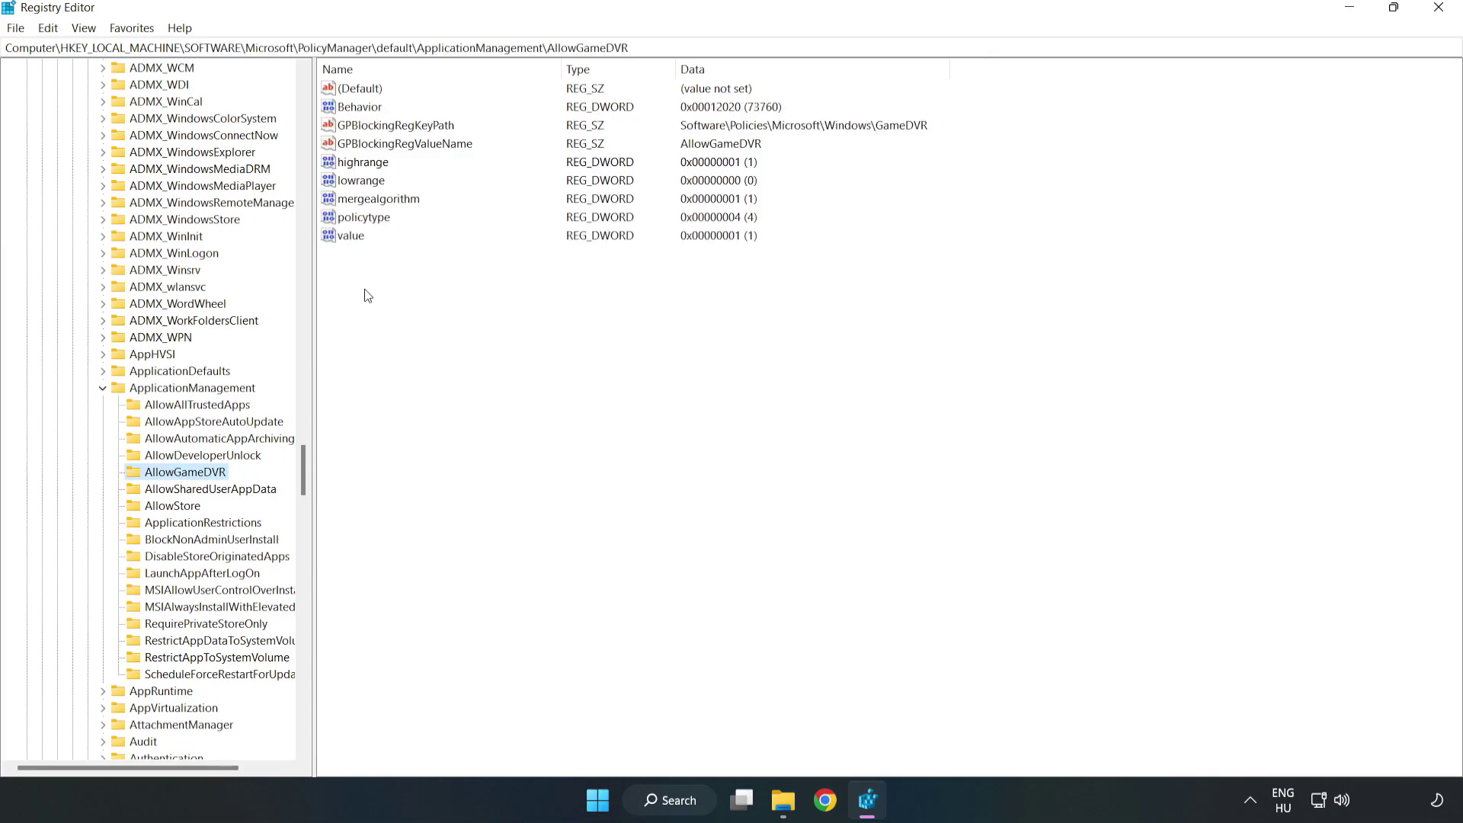
# Change AllowGameDVR's 'value' data from 1 to 0 and close Registry Editor
pyautogui.click(340, 239)
pyautogui.rightClick(358, 244)
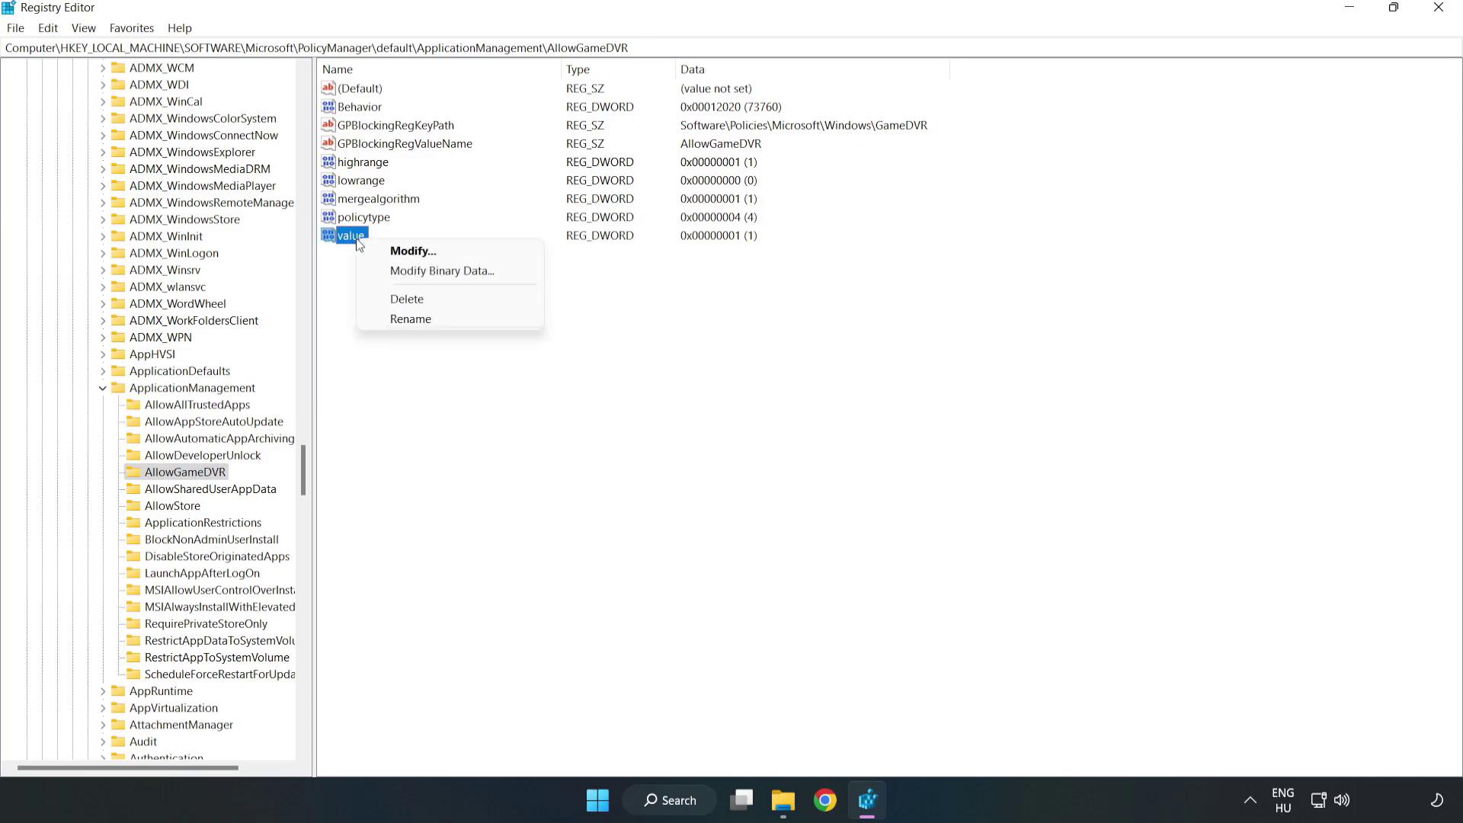
pyautogui.click(421, 256)
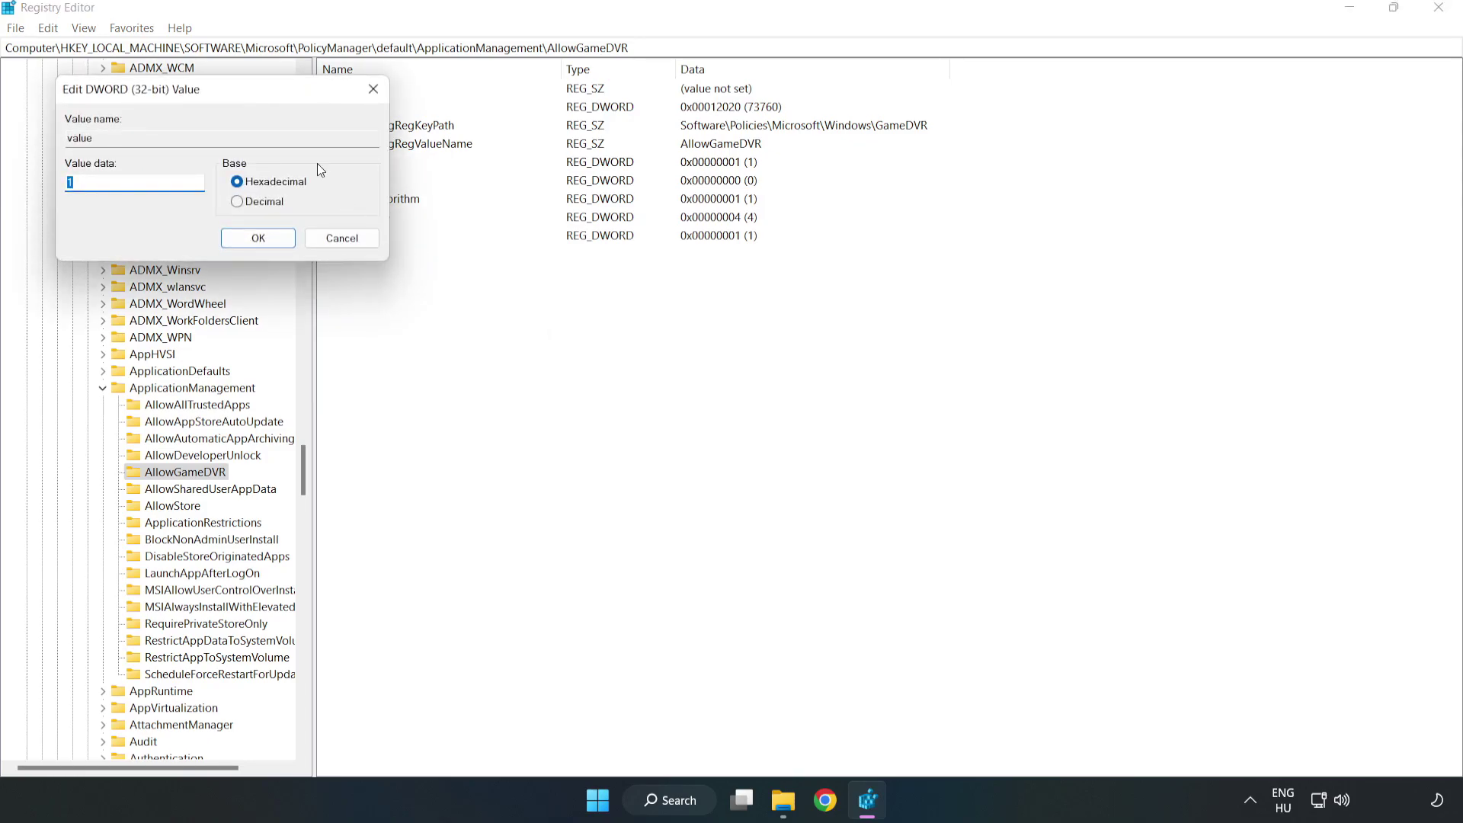
pyautogui.moveTo(268, 94); pyautogui.dragTo(744, 303)
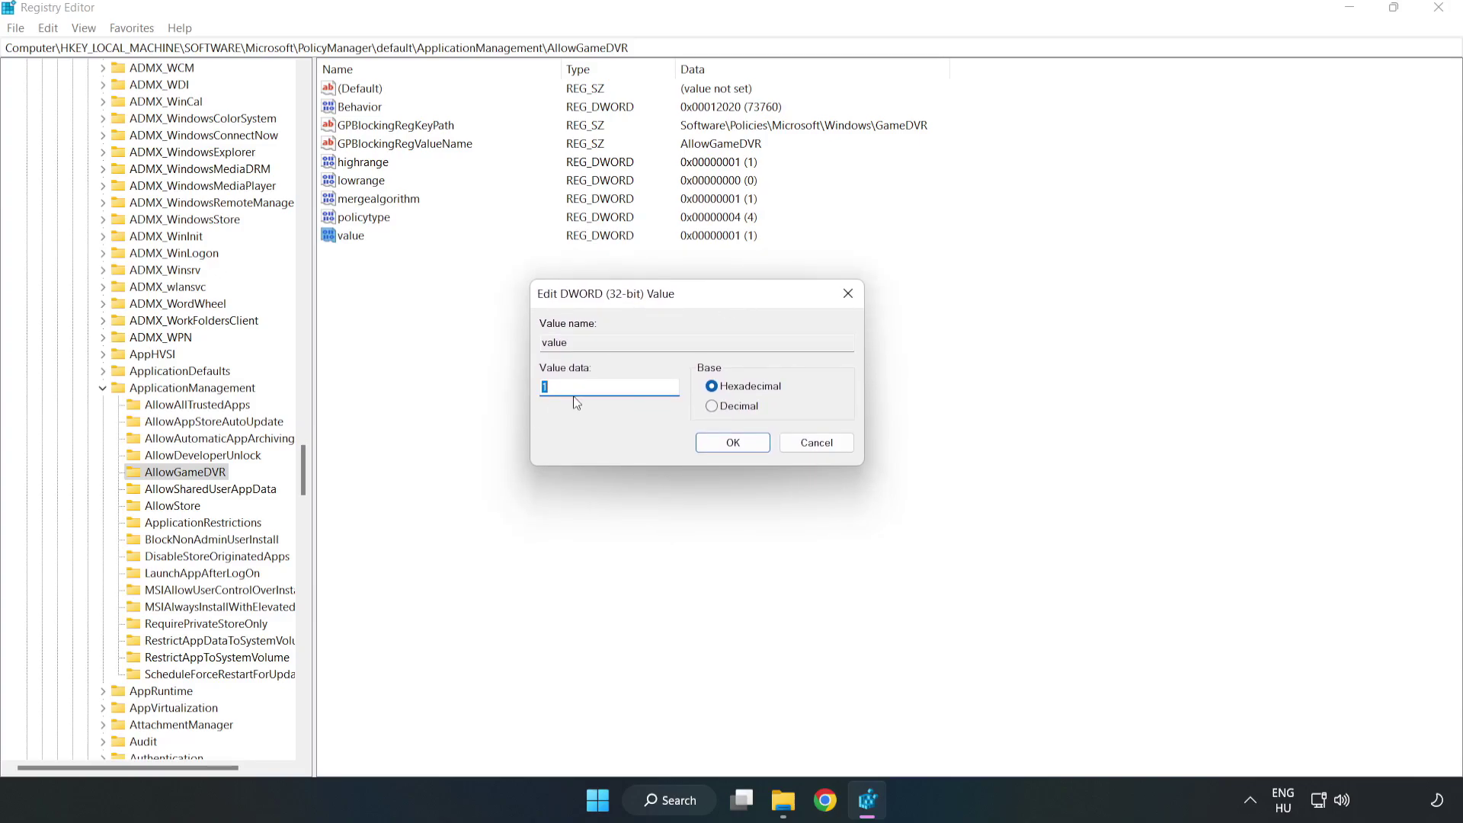
pyautogui.write('0')
pyautogui.click(715, 445)
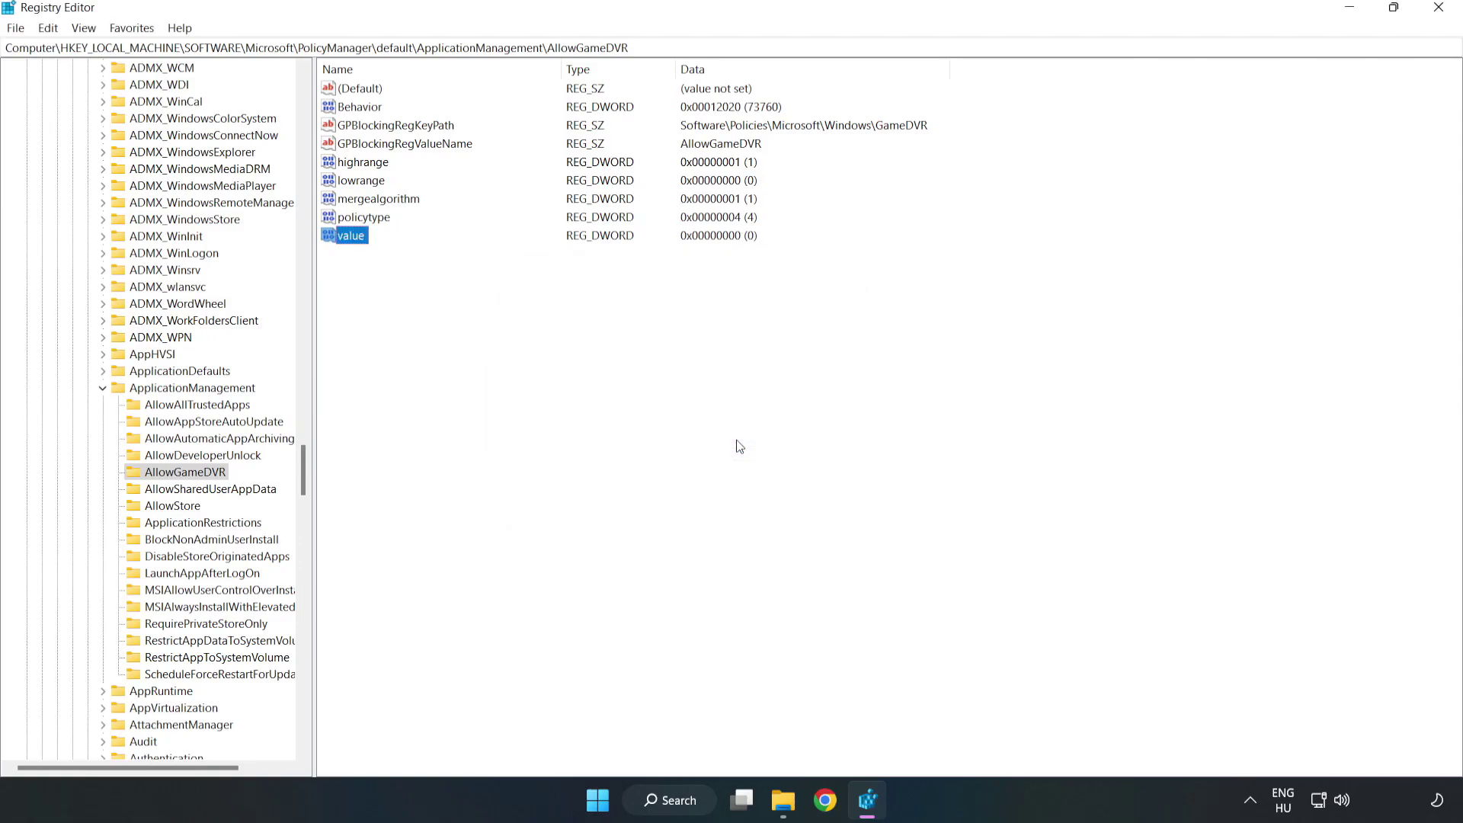
pyautogui.click(1438, 9)
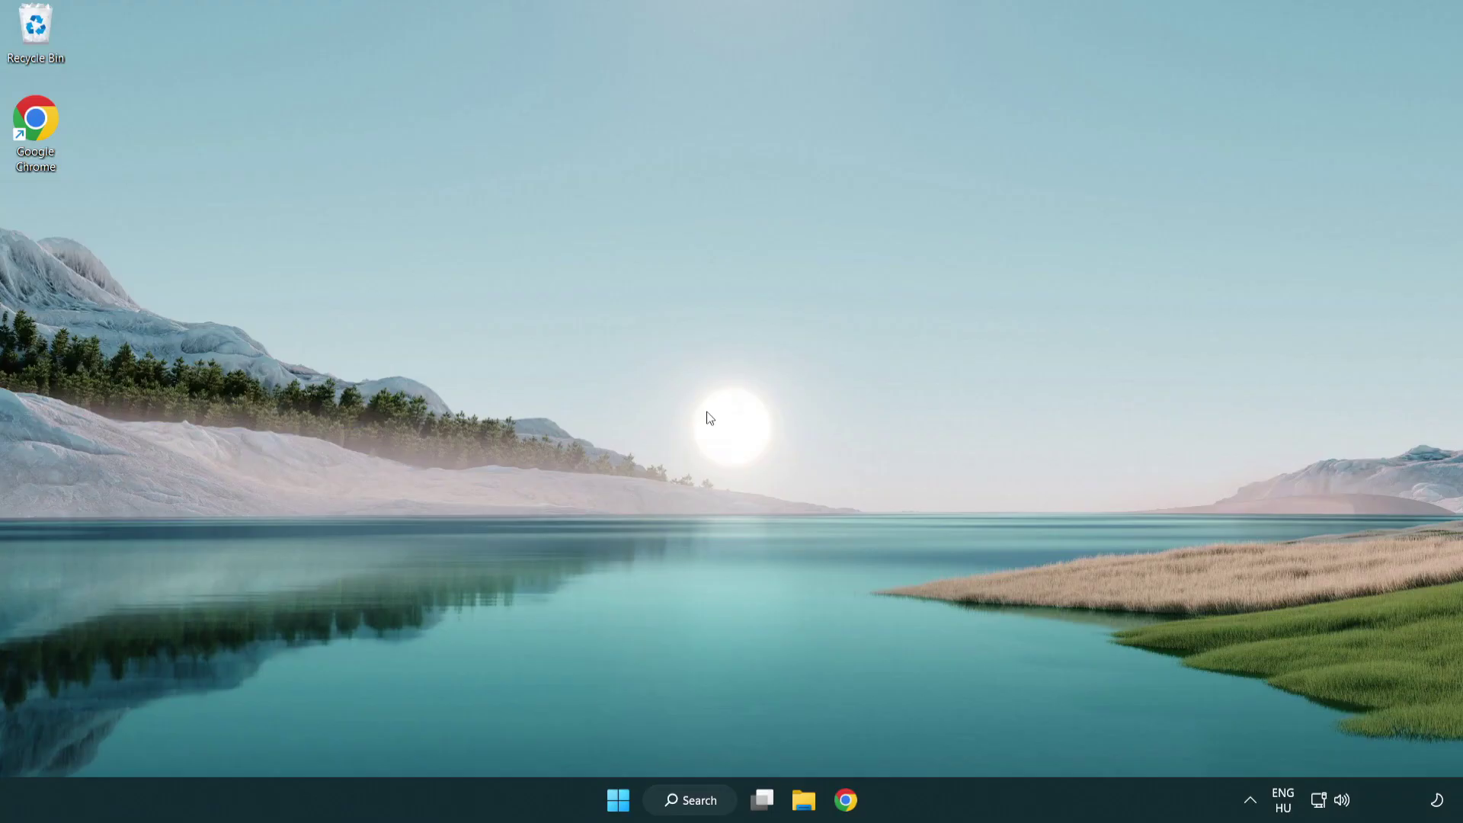
# In Chrome, download dxwebsetup.exe from the DirectX End-User Runtime Web Installer page
pyautogui.click(850, 804)
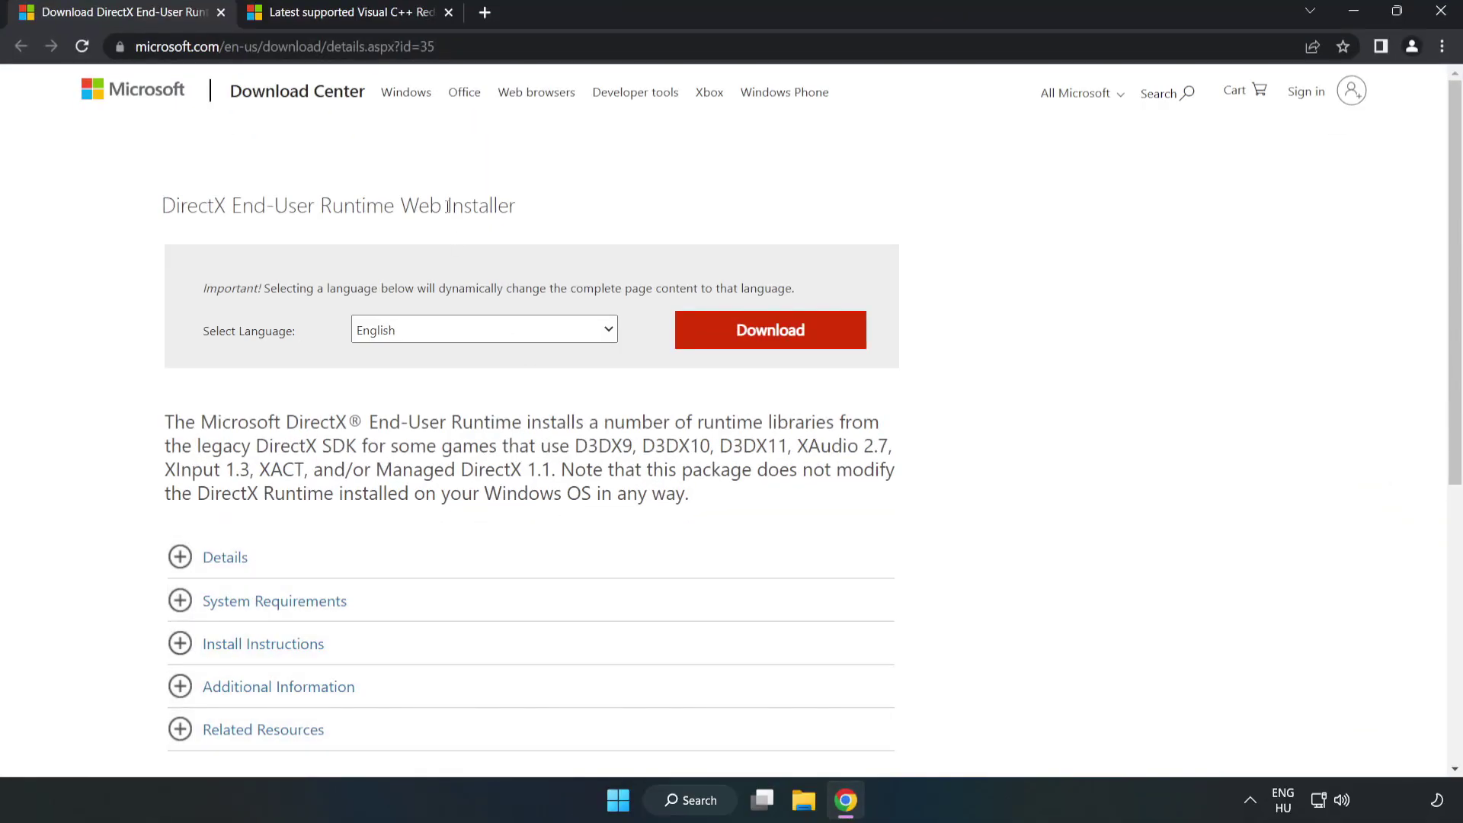
pyautogui.moveTo(434, 47)
pyautogui.mouseDown()
pyautogui.moveTo(137, 46)
pyautogui.moveTo(434, 47)
pyautogui.moveTo(411, 47)
pyautogui.mouseUp()
pyautogui.click(512, 204)
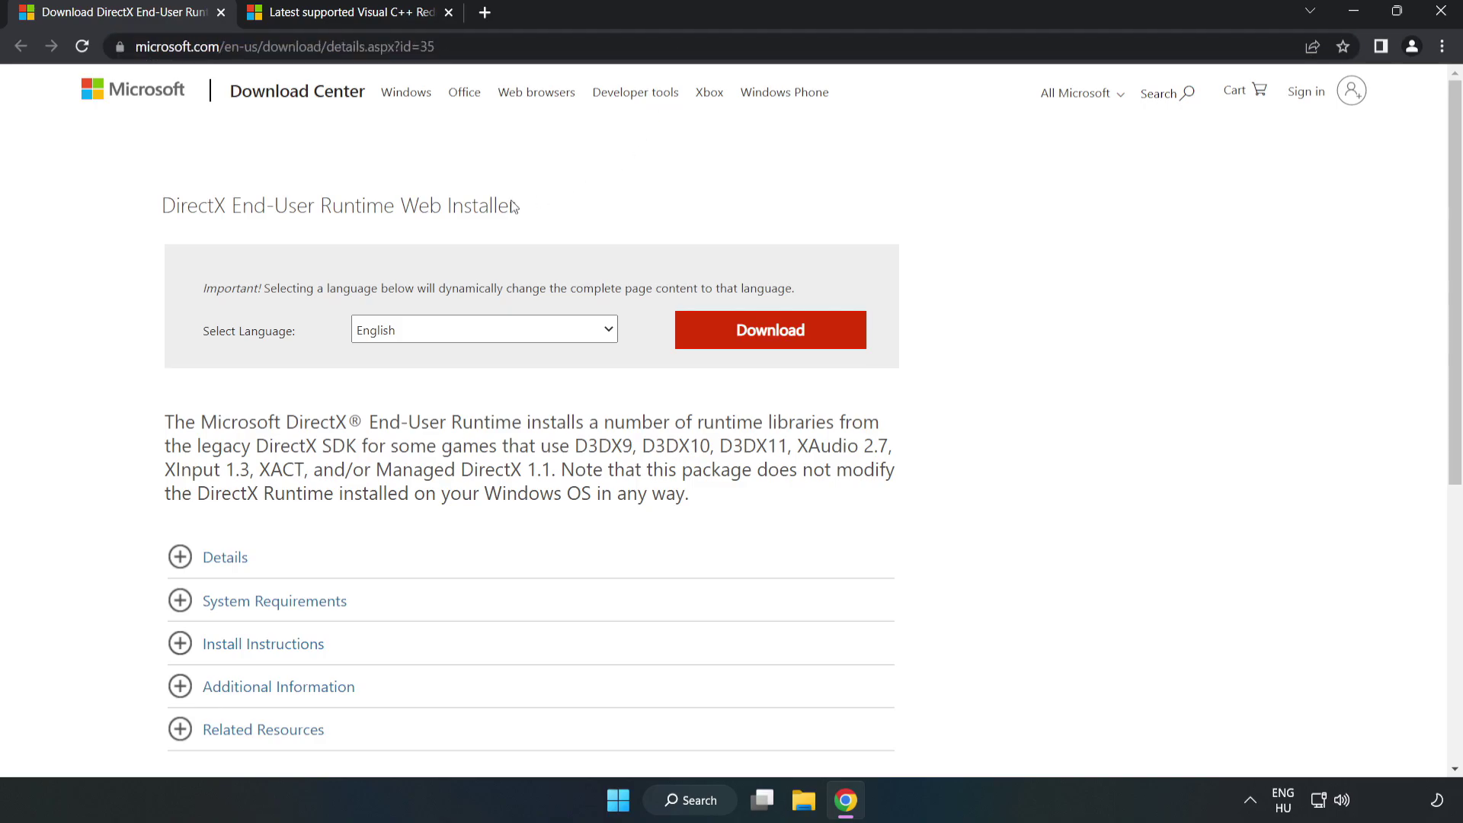
pyautogui.click(778, 347)
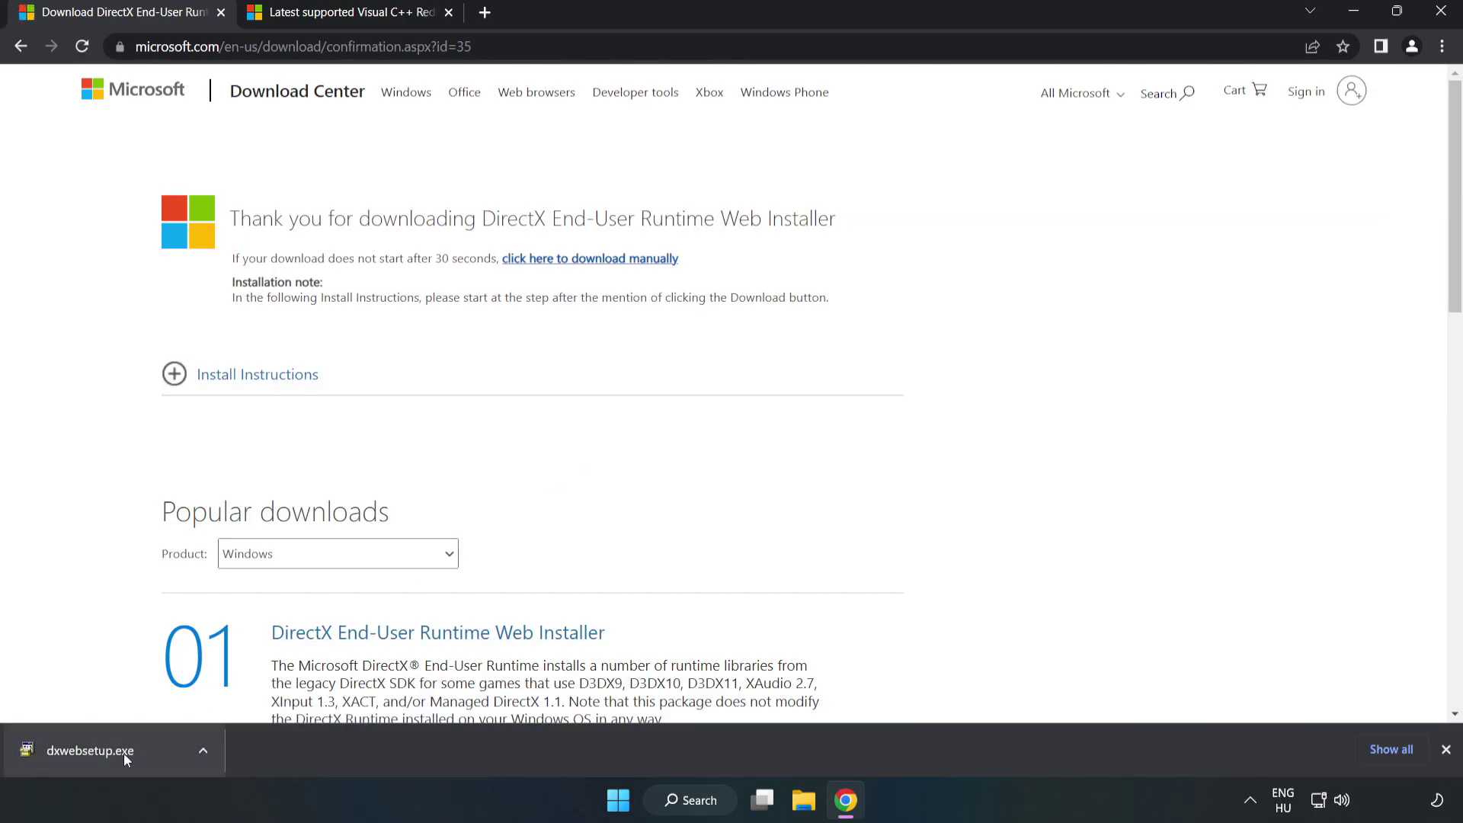
# Run dxwebsetup.exe, accept the licence, skip the Bing Bar, and finish setup
pyautogui.click(148, 754)
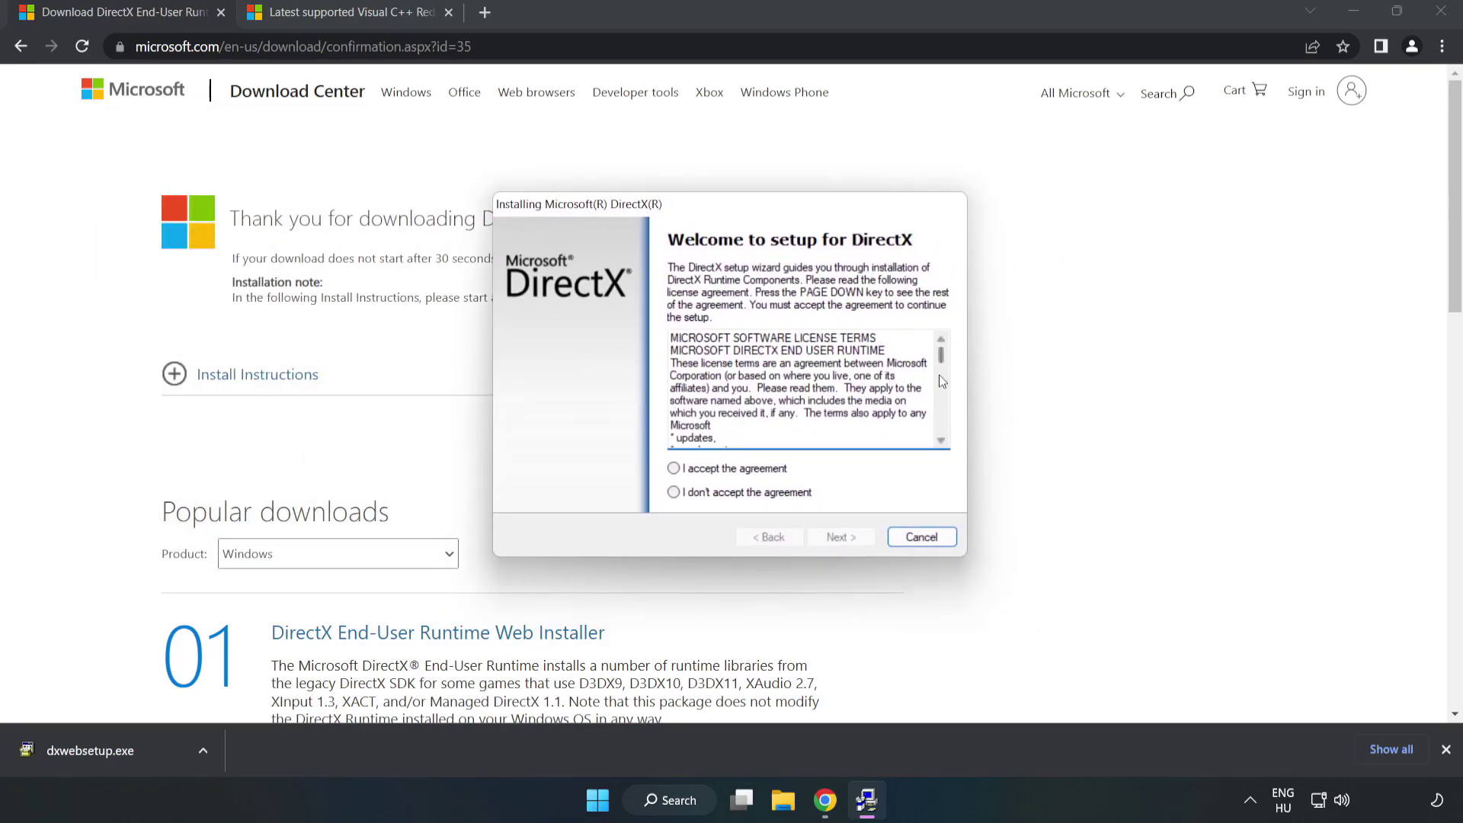
pyautogui.moveTo(942, 356); pyautogui.dragTo(941, 423)
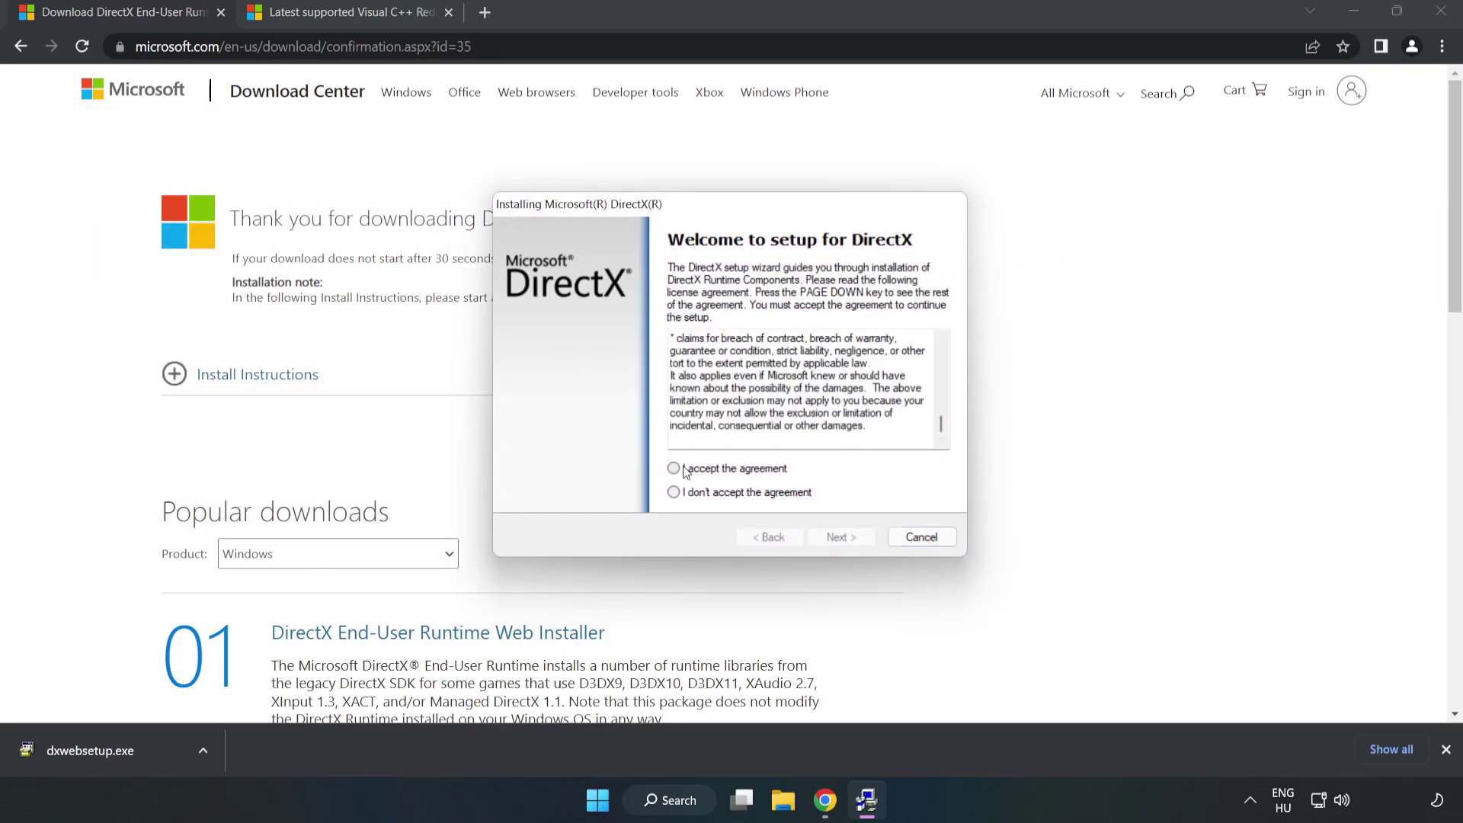
pyautogui.click(684, 470)
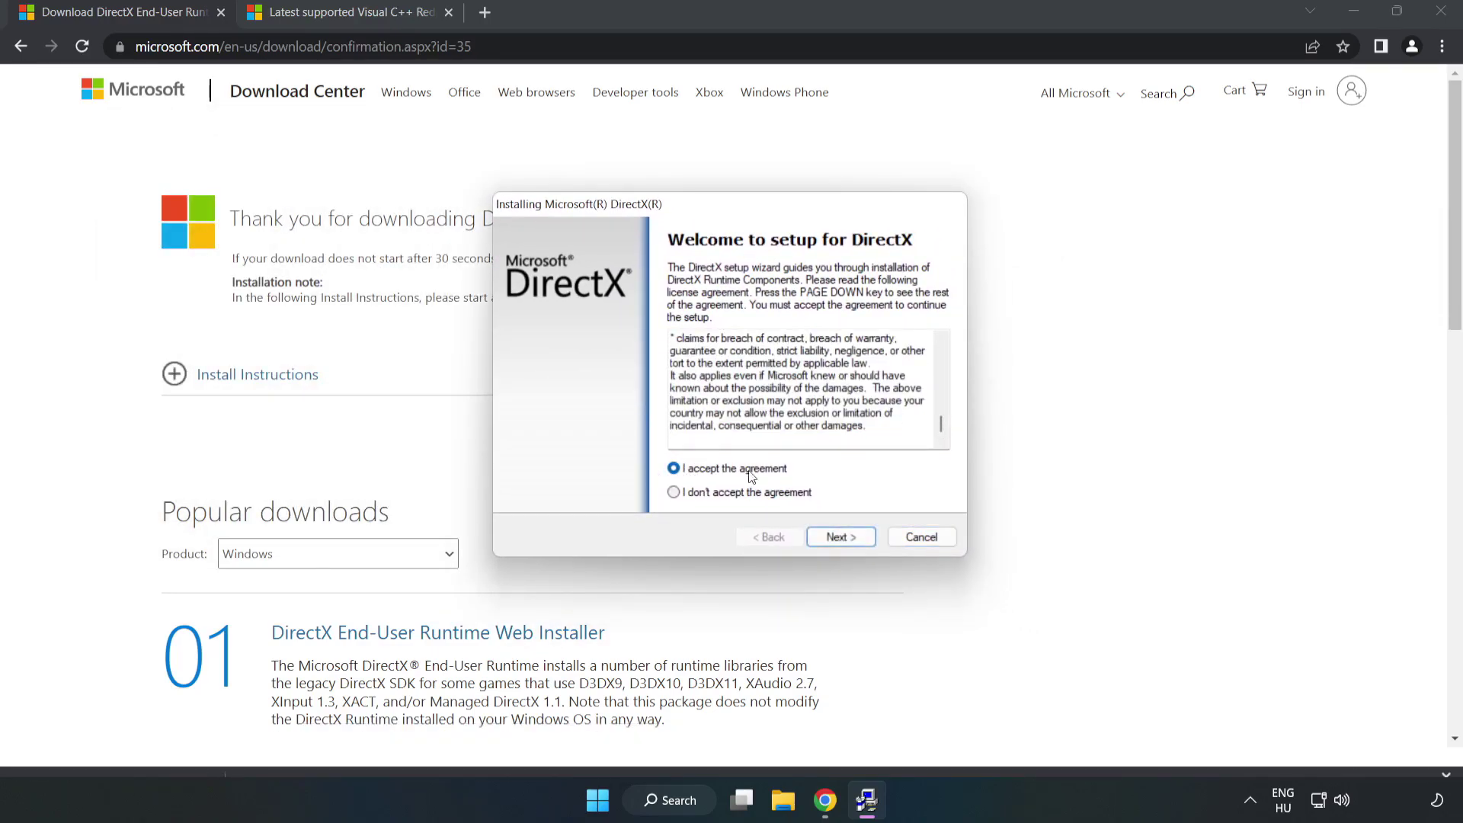
pyautogui.click(847, 538)
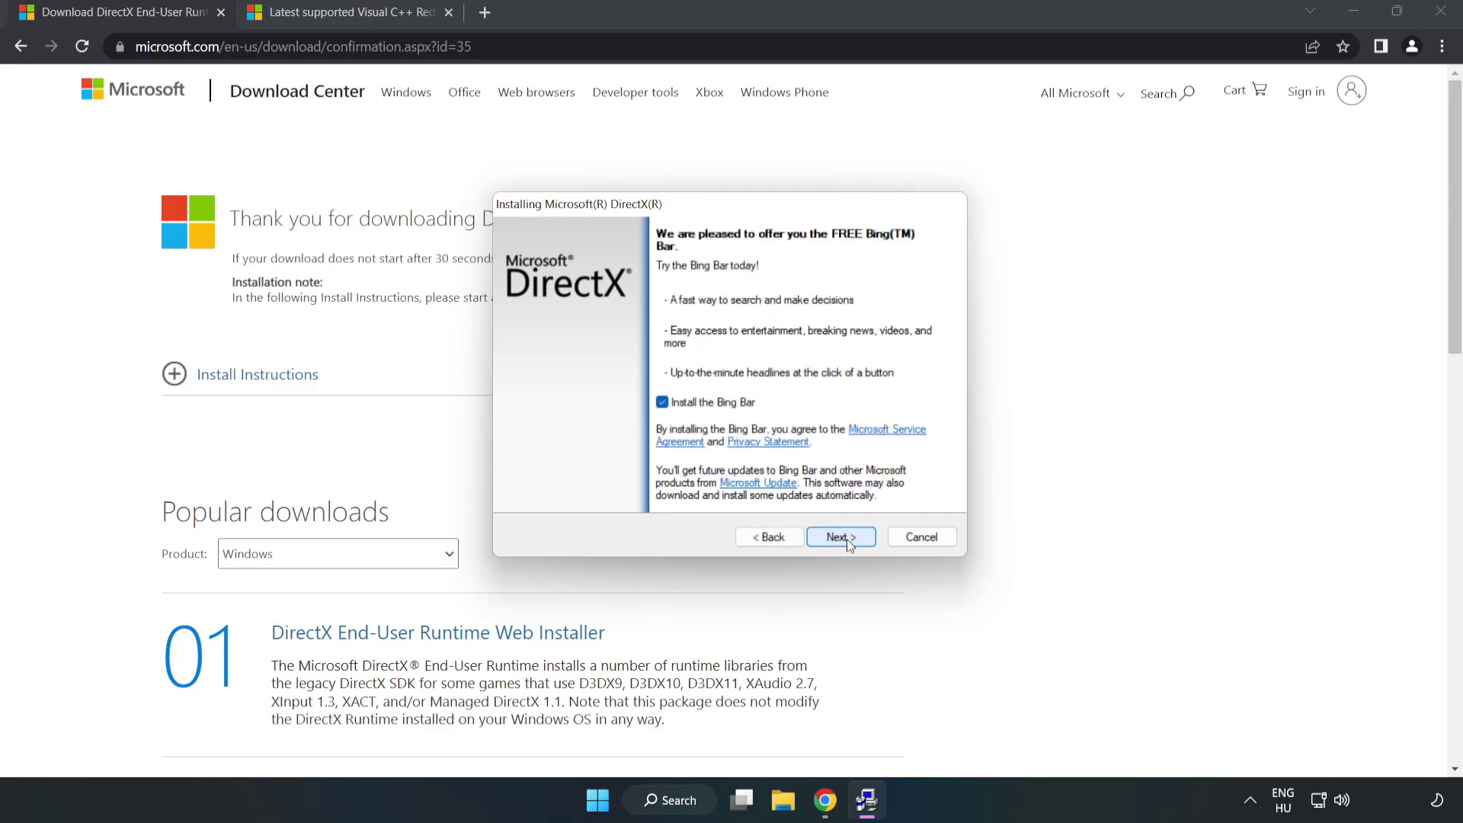
pyautogui.click(662, 402)
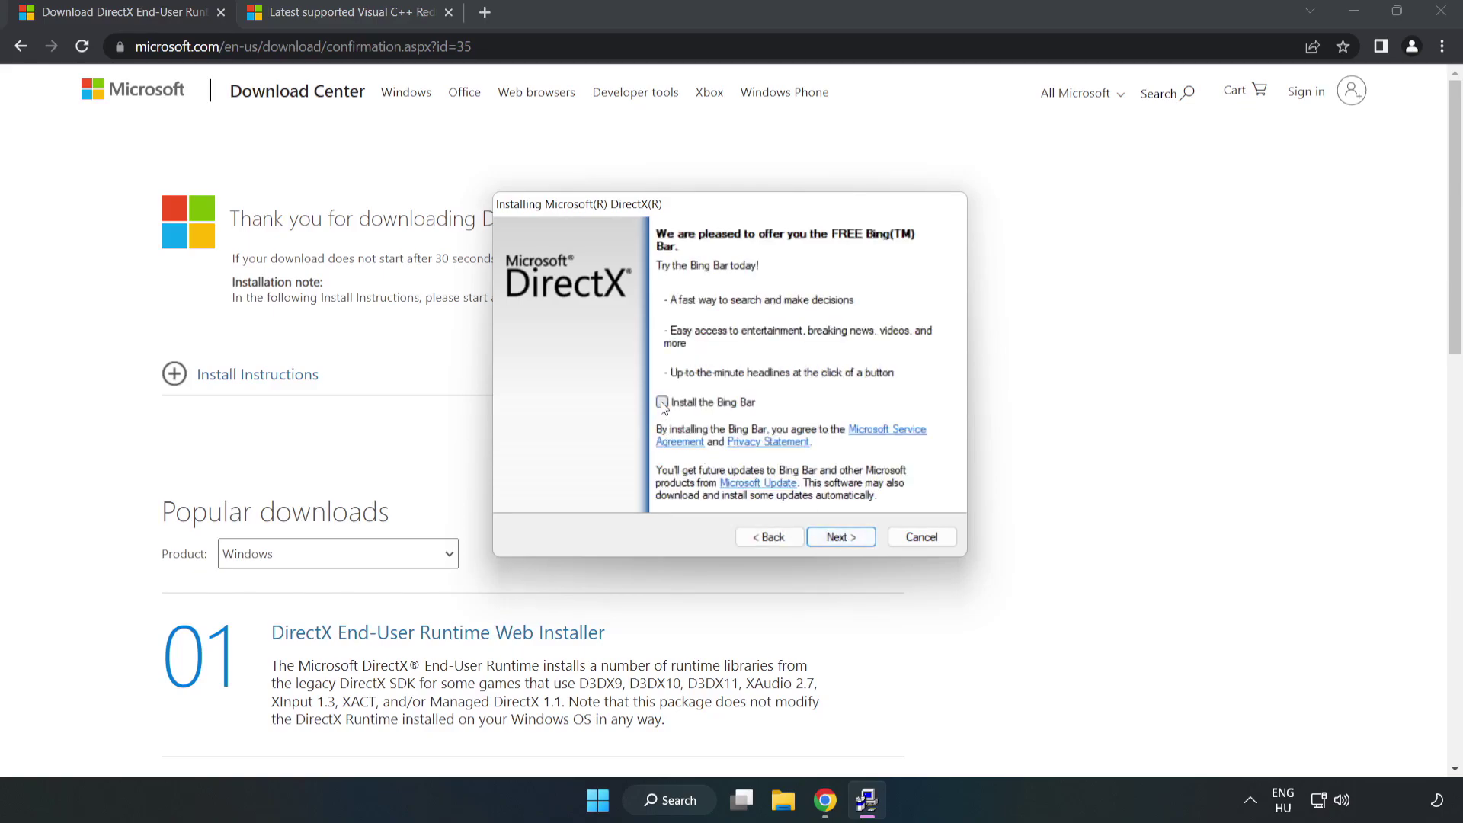
pyautogui.click(843, 537)
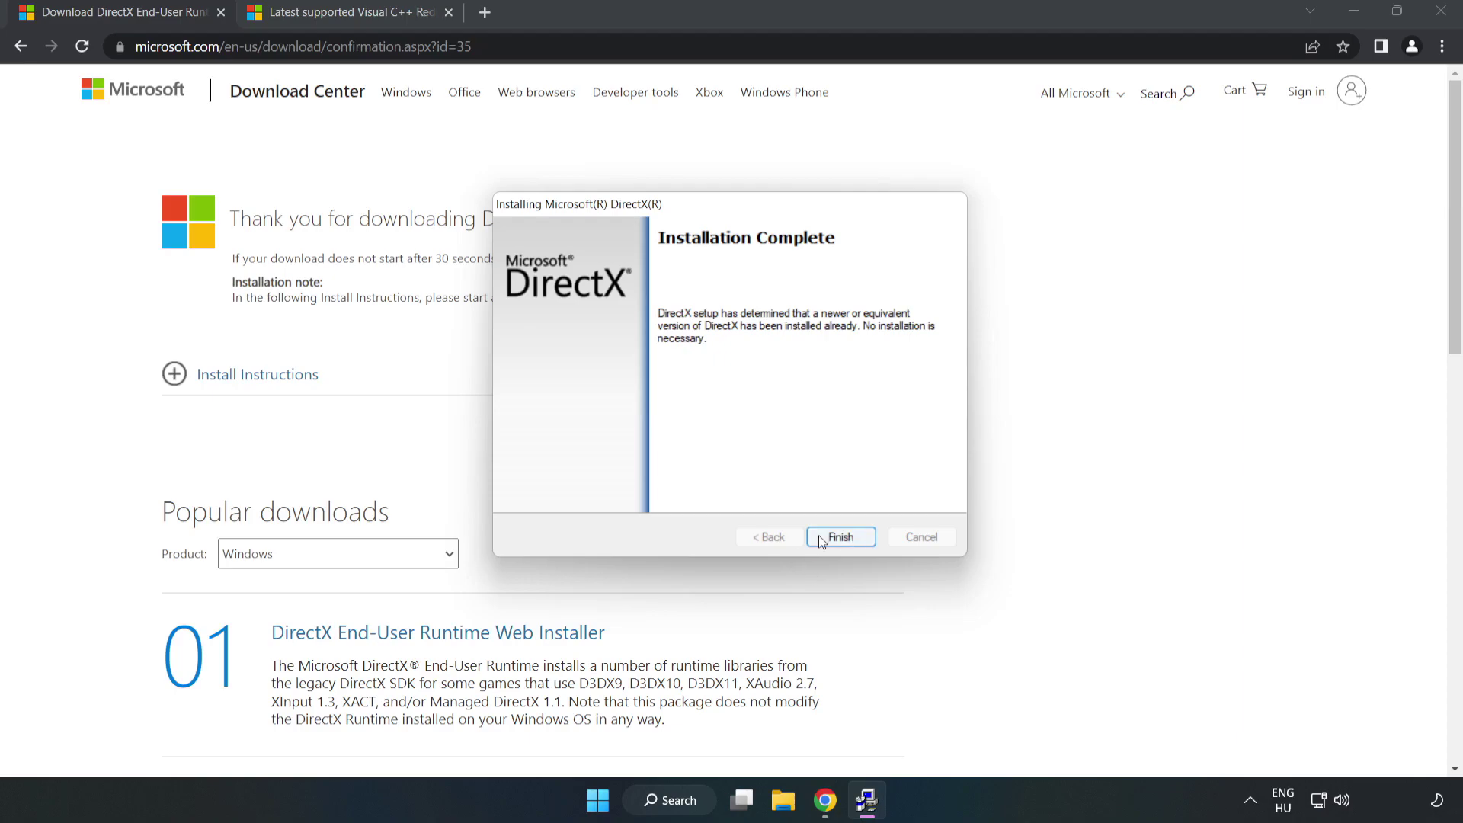
pyautogui.click(841, 537)
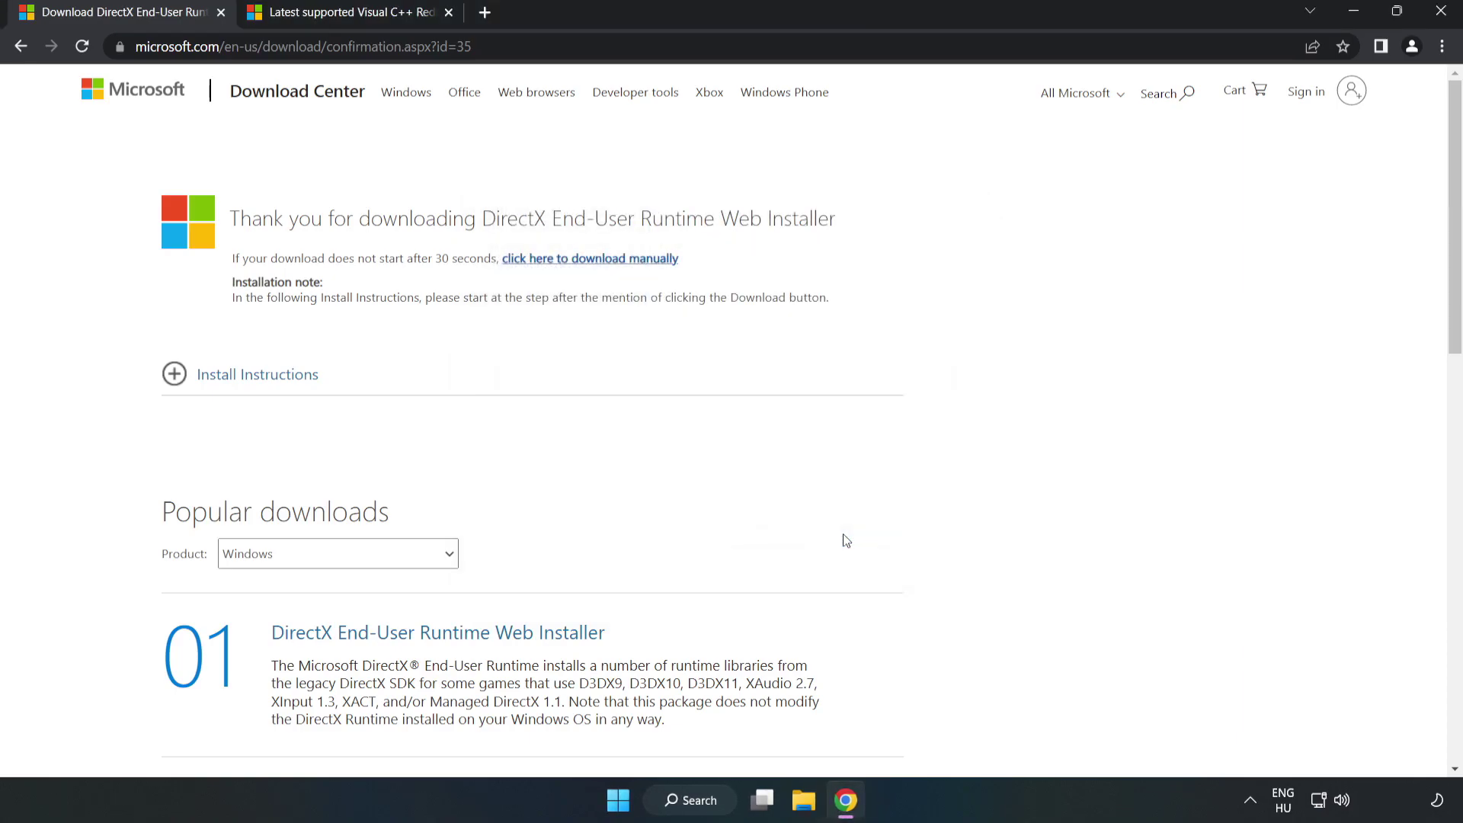
# Close the DirectX tab and download the ARM64, x86 and x64 vc_redist installers, allowing multiple downloads
pyautogui.click(220, 13)
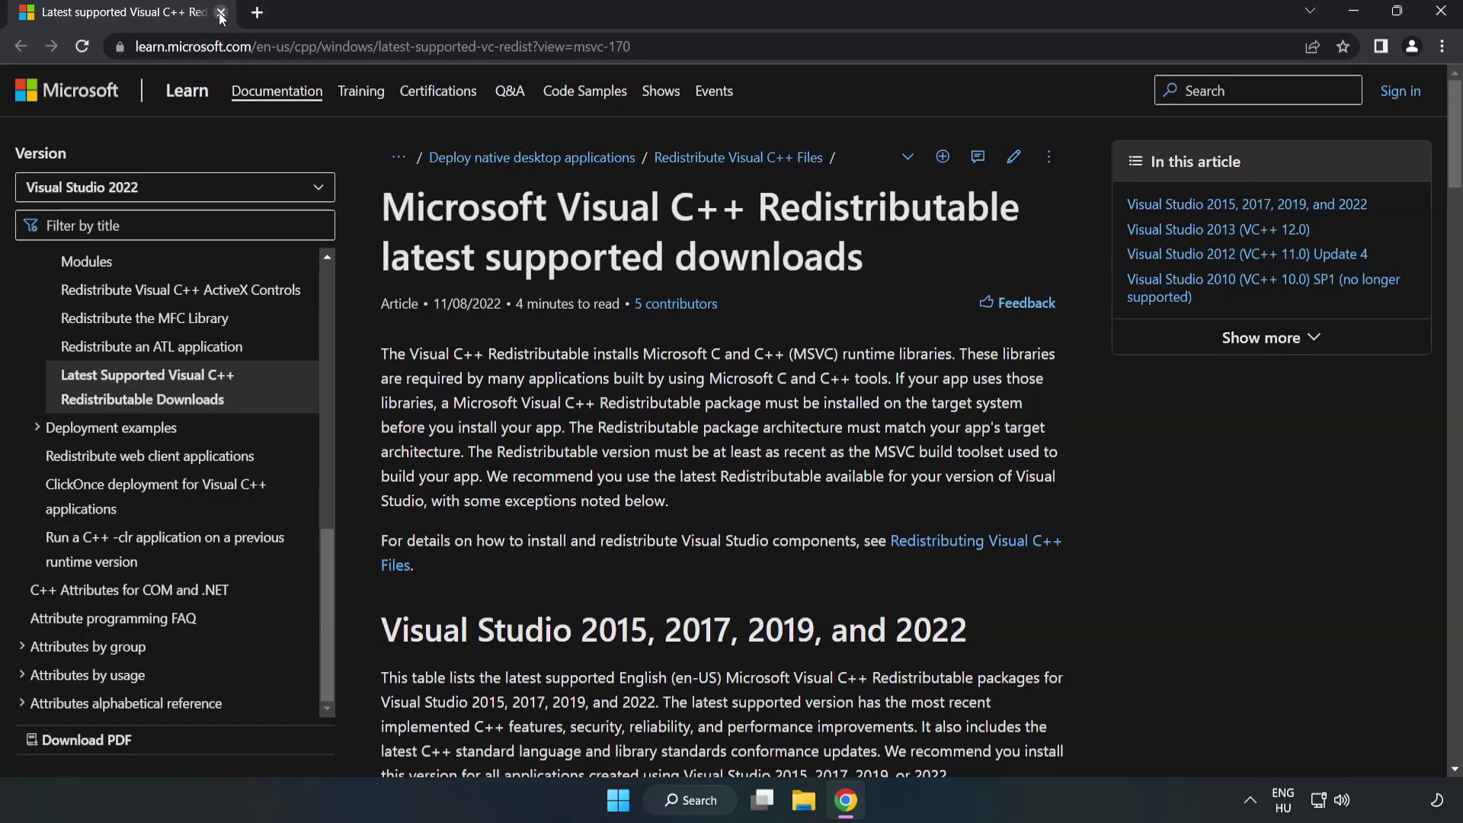
pyautogui.click(295, 46)
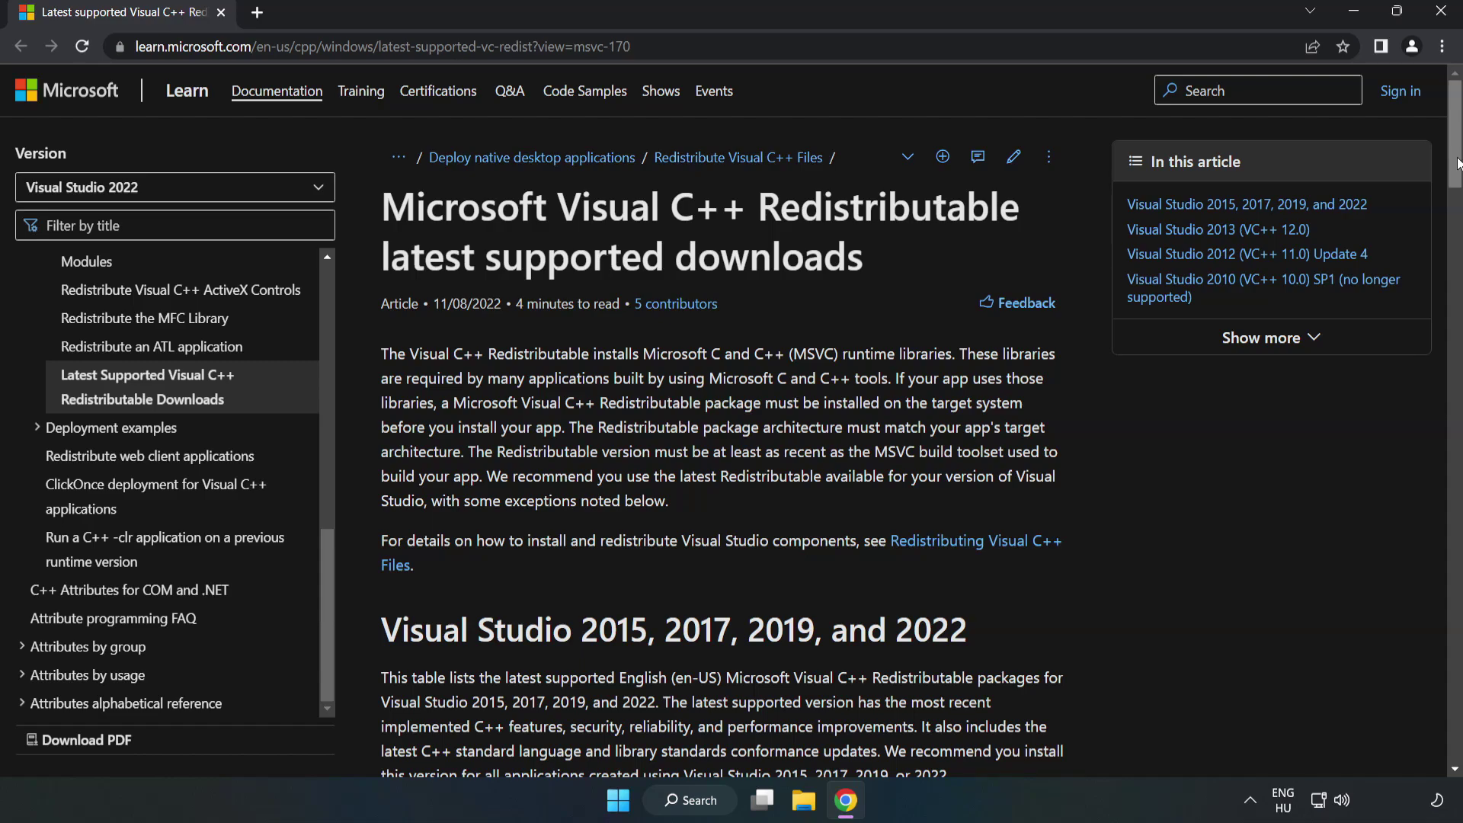
pyautogui.scroll(-1, 1455, 185)
pyautogui.scroll(-5, 1455, 185)
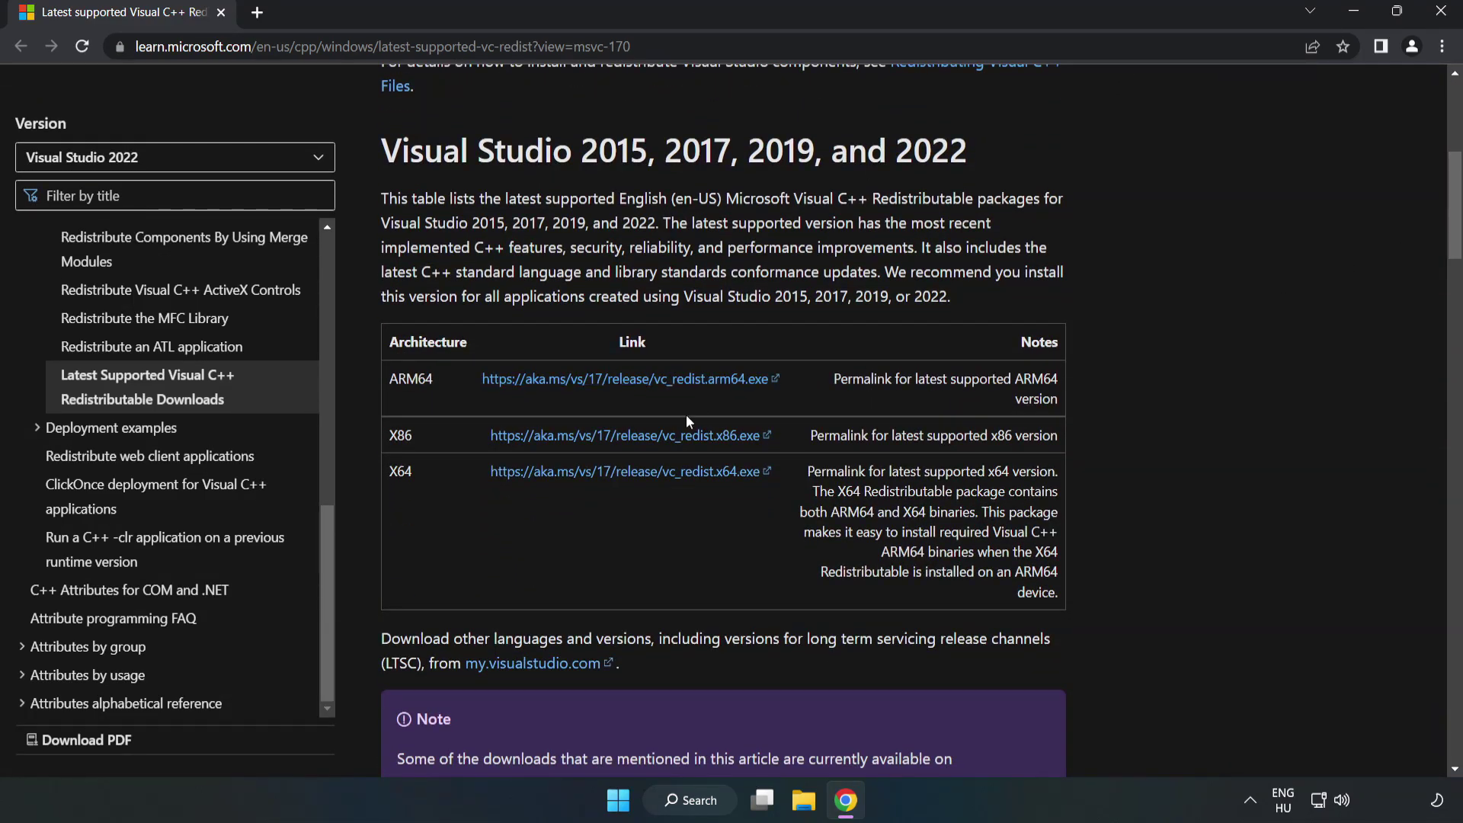
pyautogui.click(637, 383)
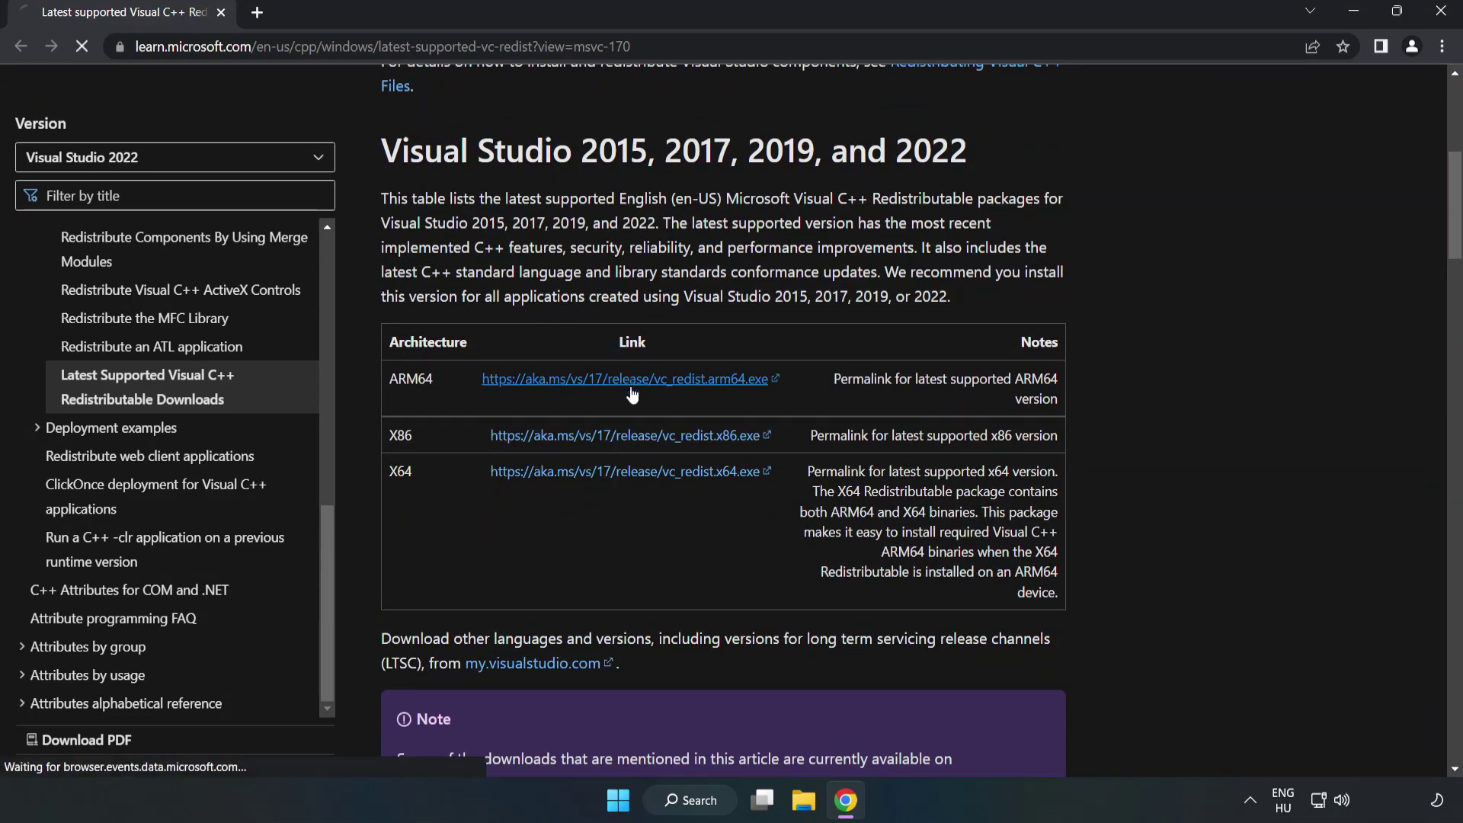
pyautogui.click(644, 441)
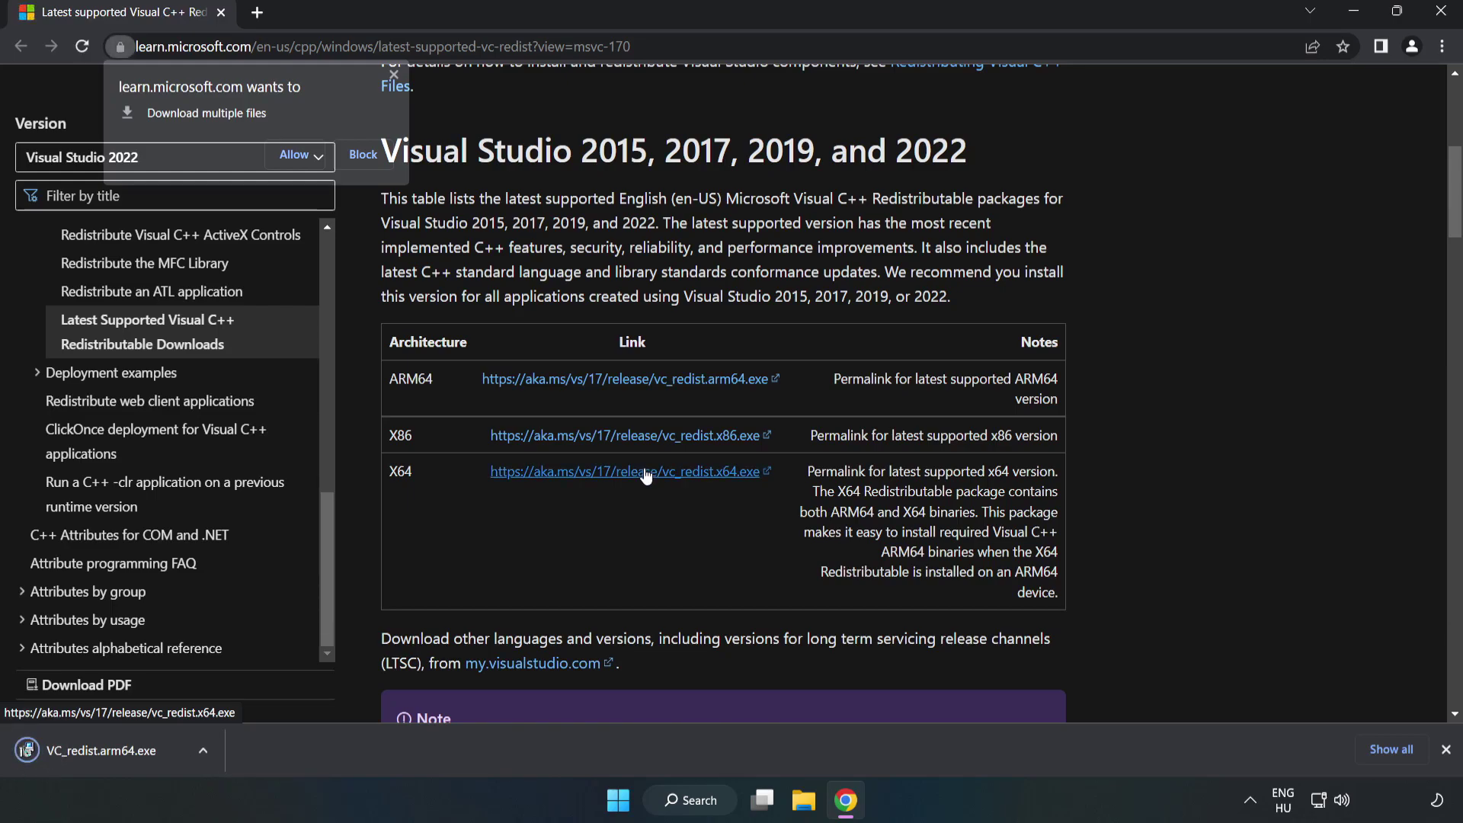
pyautogui.click(295, 155)
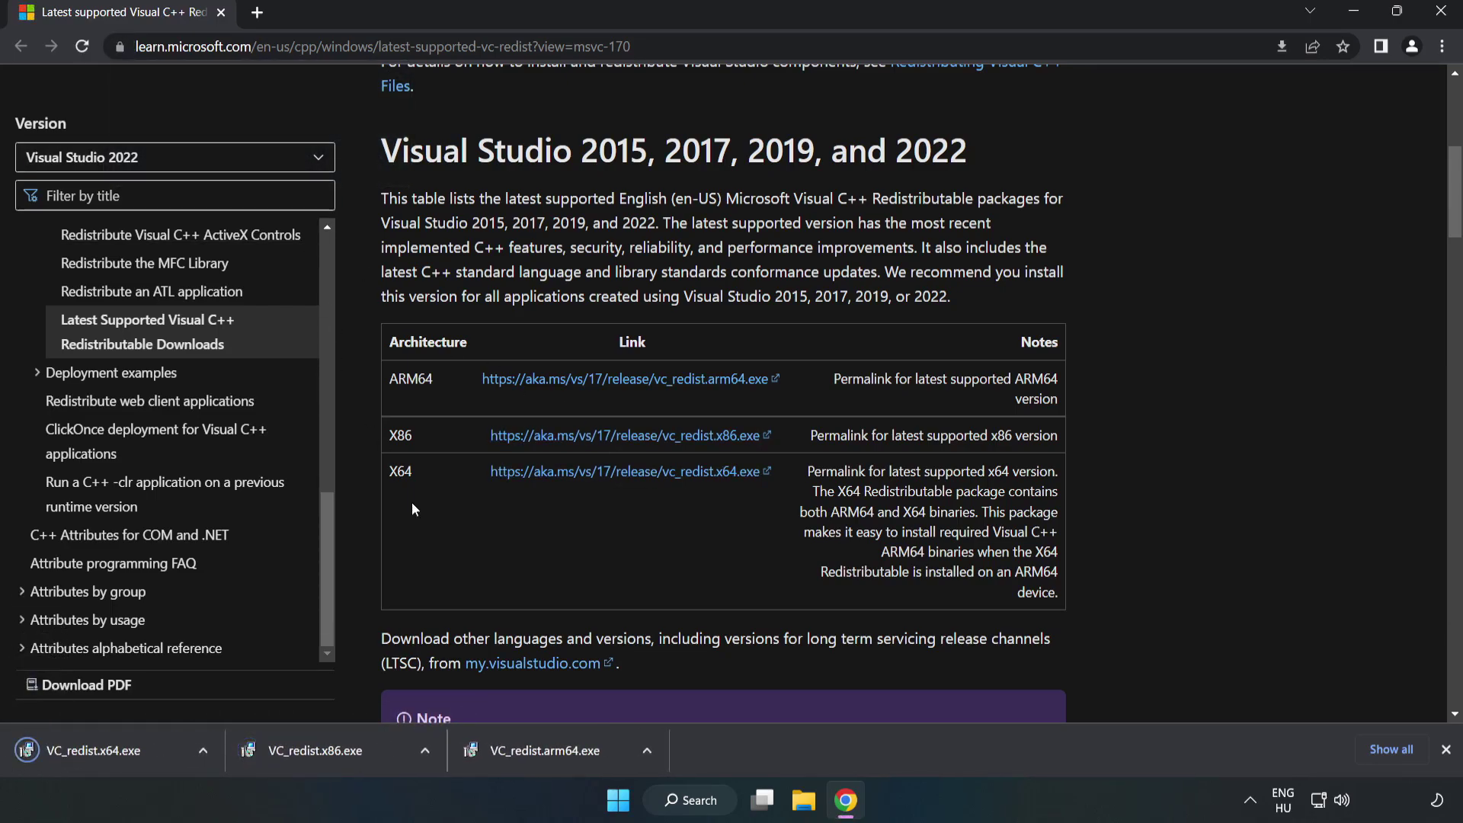
# Attempt the ARM64 redistributable install with licence agreed, then dismiss the unsupported failure
pyautogui.click(560, 756)
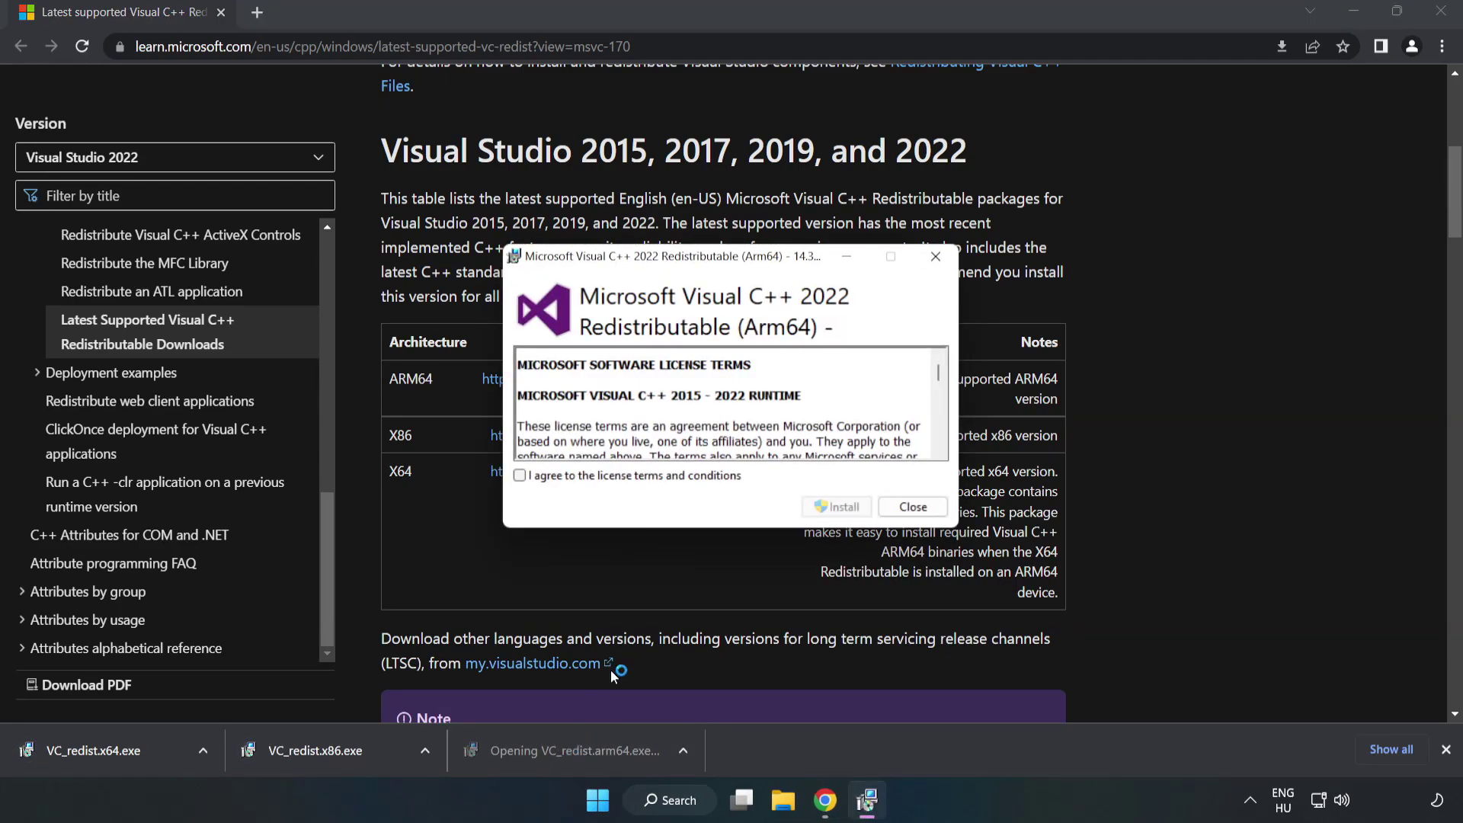
pyautogui.scroll(-15, 929, 364)
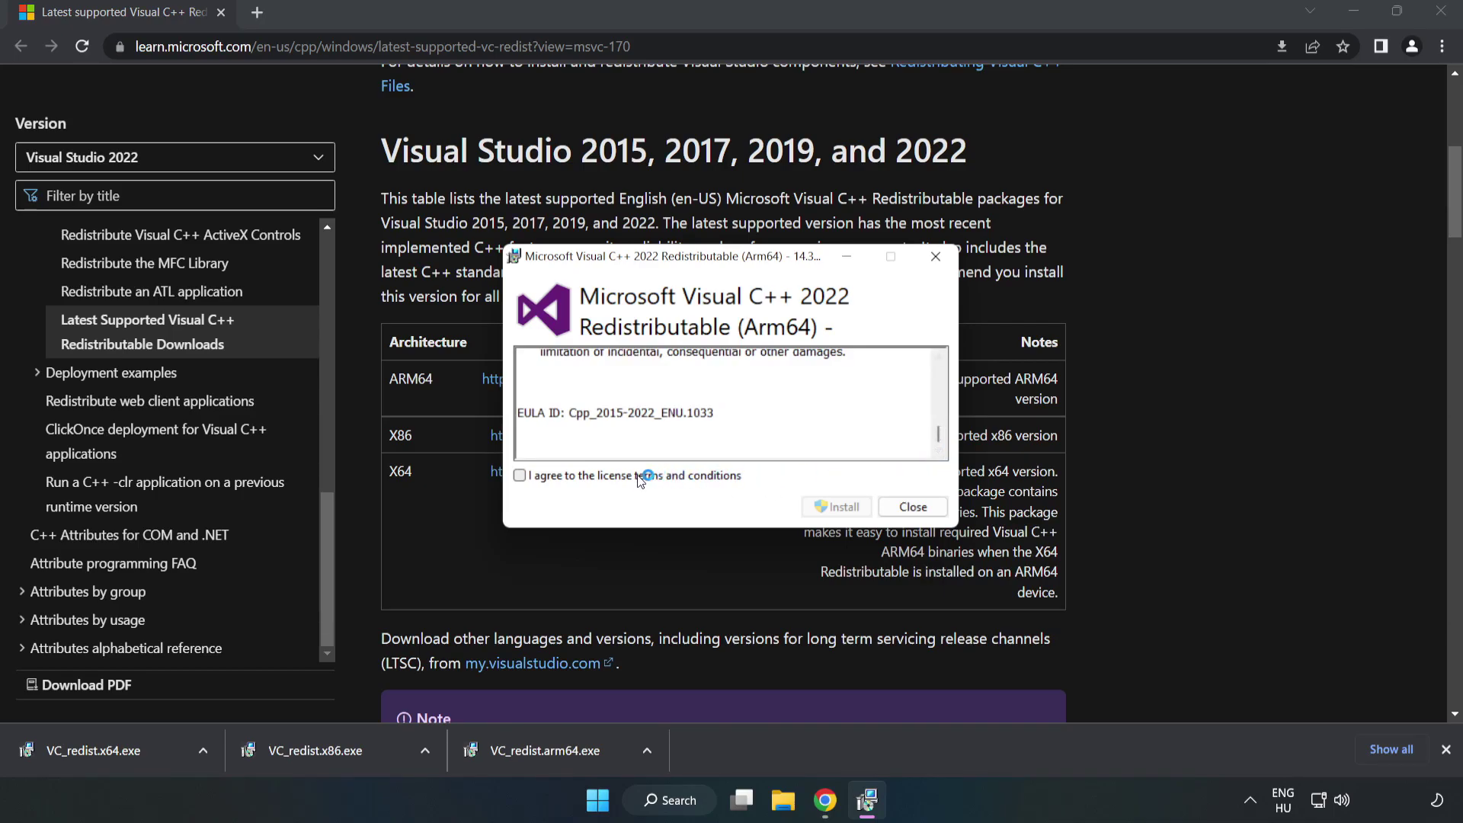
pyautogui.click(607, 478)
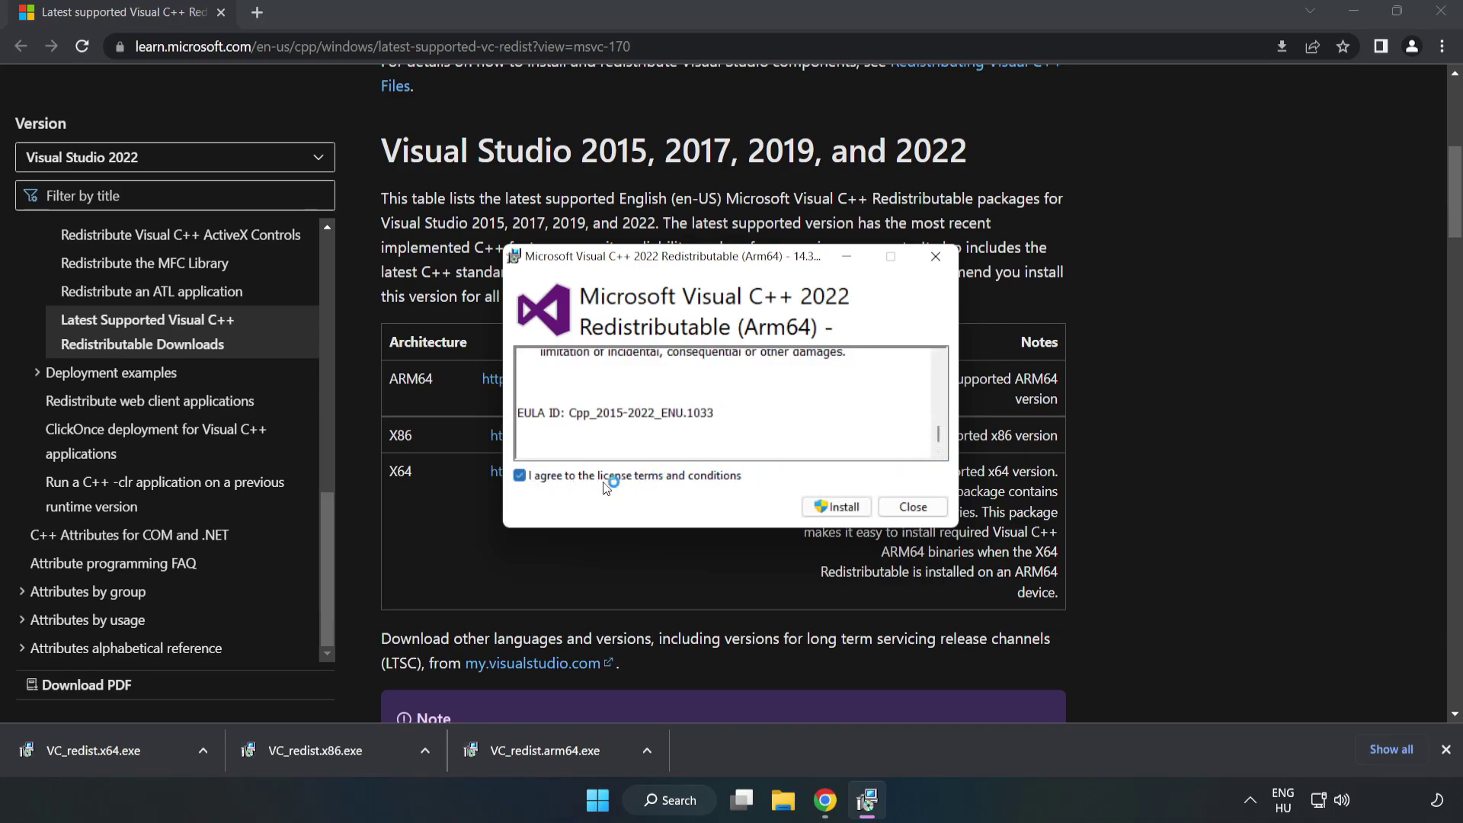
pyautogui.click(838, 517)
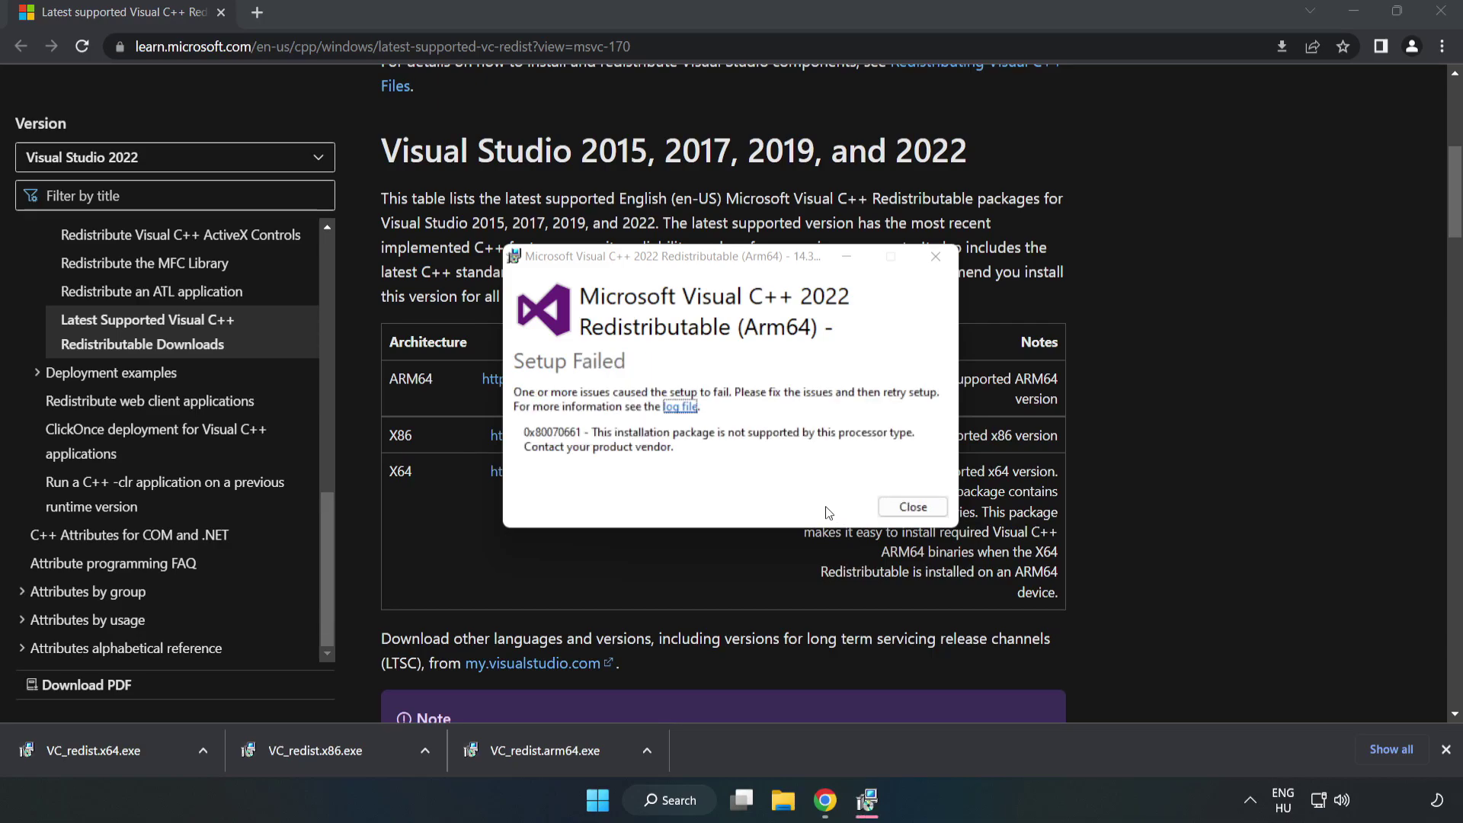
pyautogui.click(910, 512)
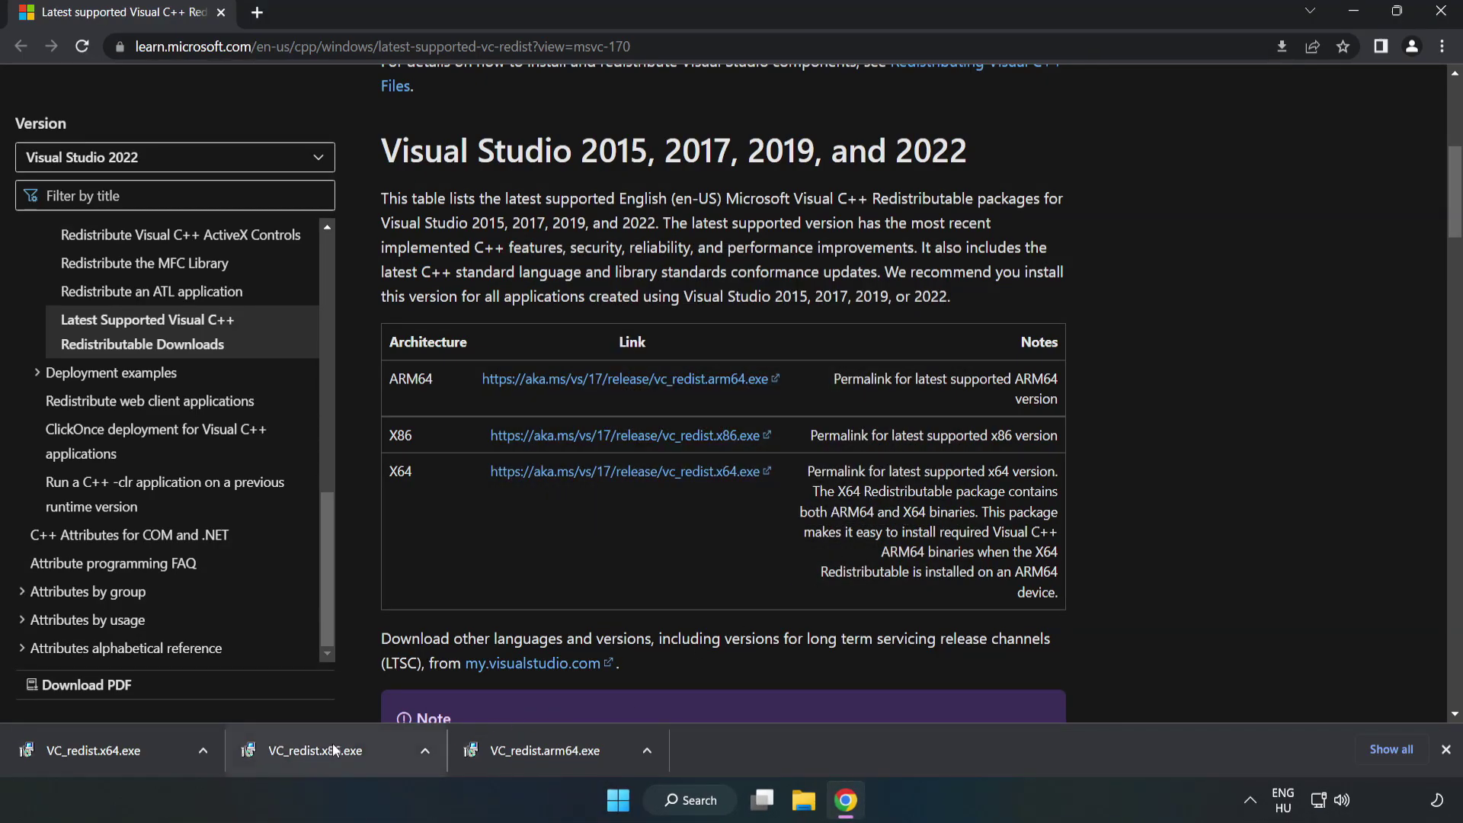
# Install the x86 and x64 Visual C++ 2015-2022 redistributables, closing without restarting
pyautogui.click(334, 751)
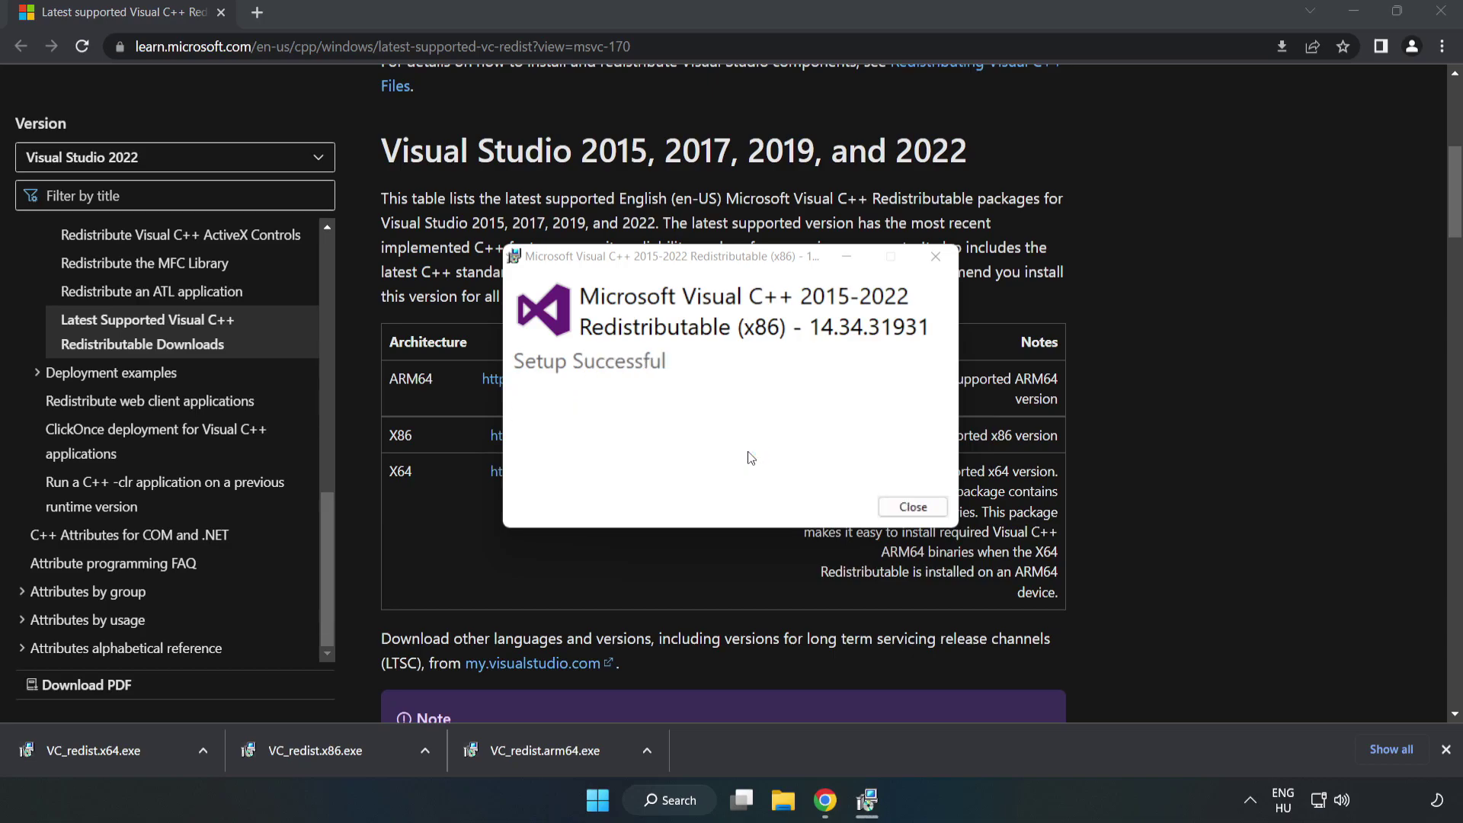
pyautogui.click(913, 506)
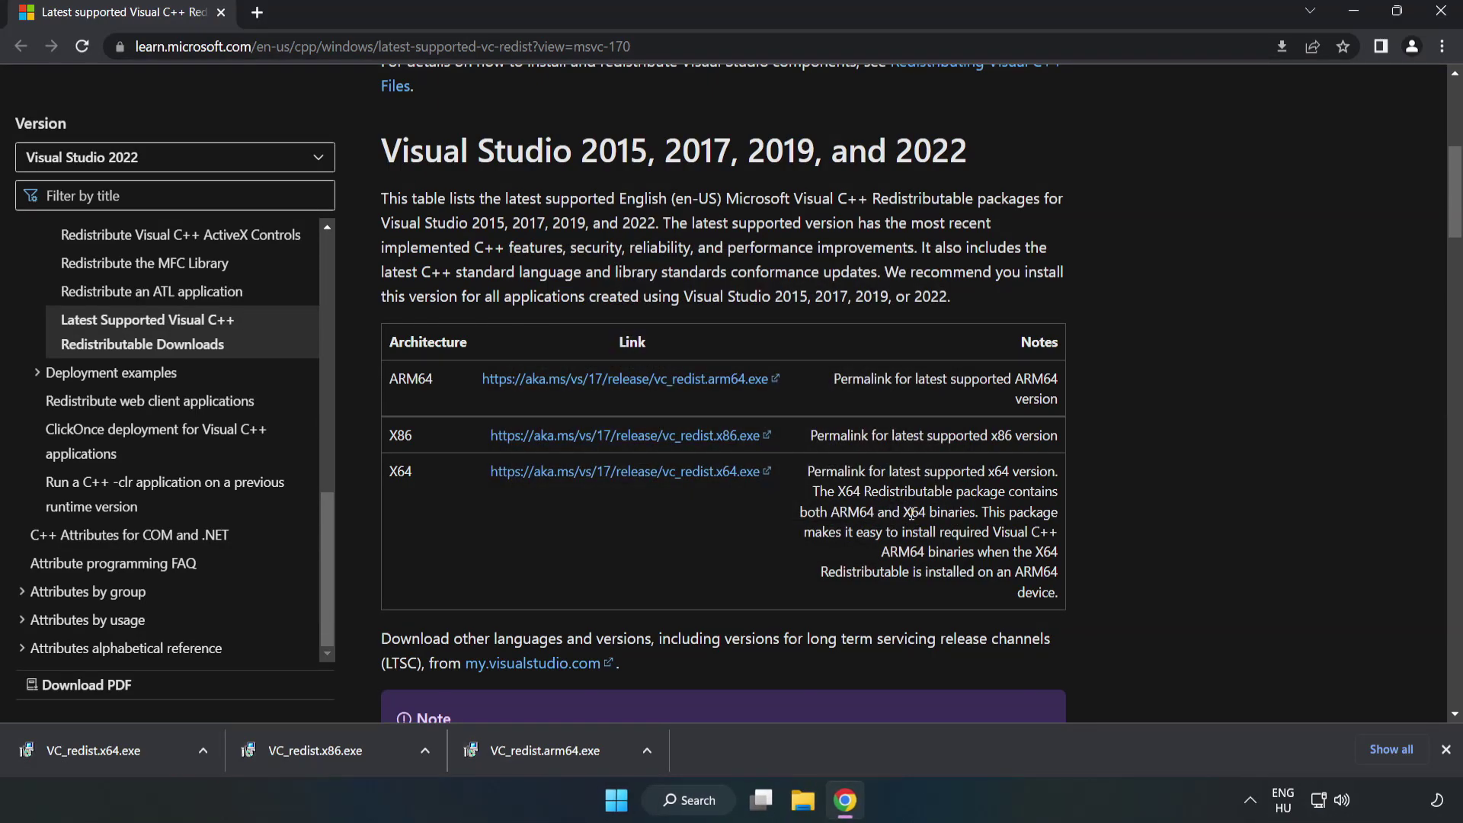
pyautogui.click(79, 746)
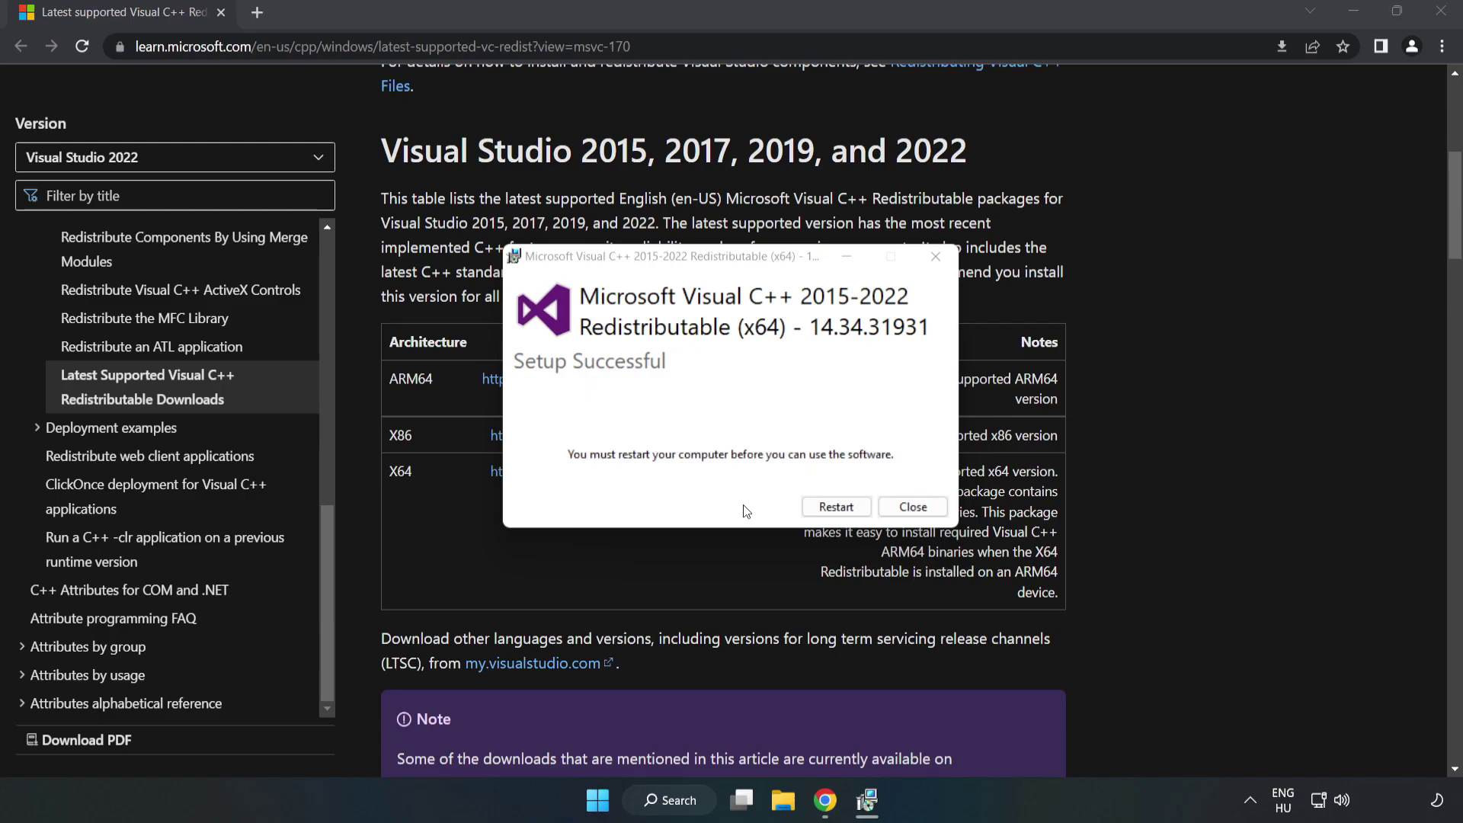
pyautogui.click(913, 507)
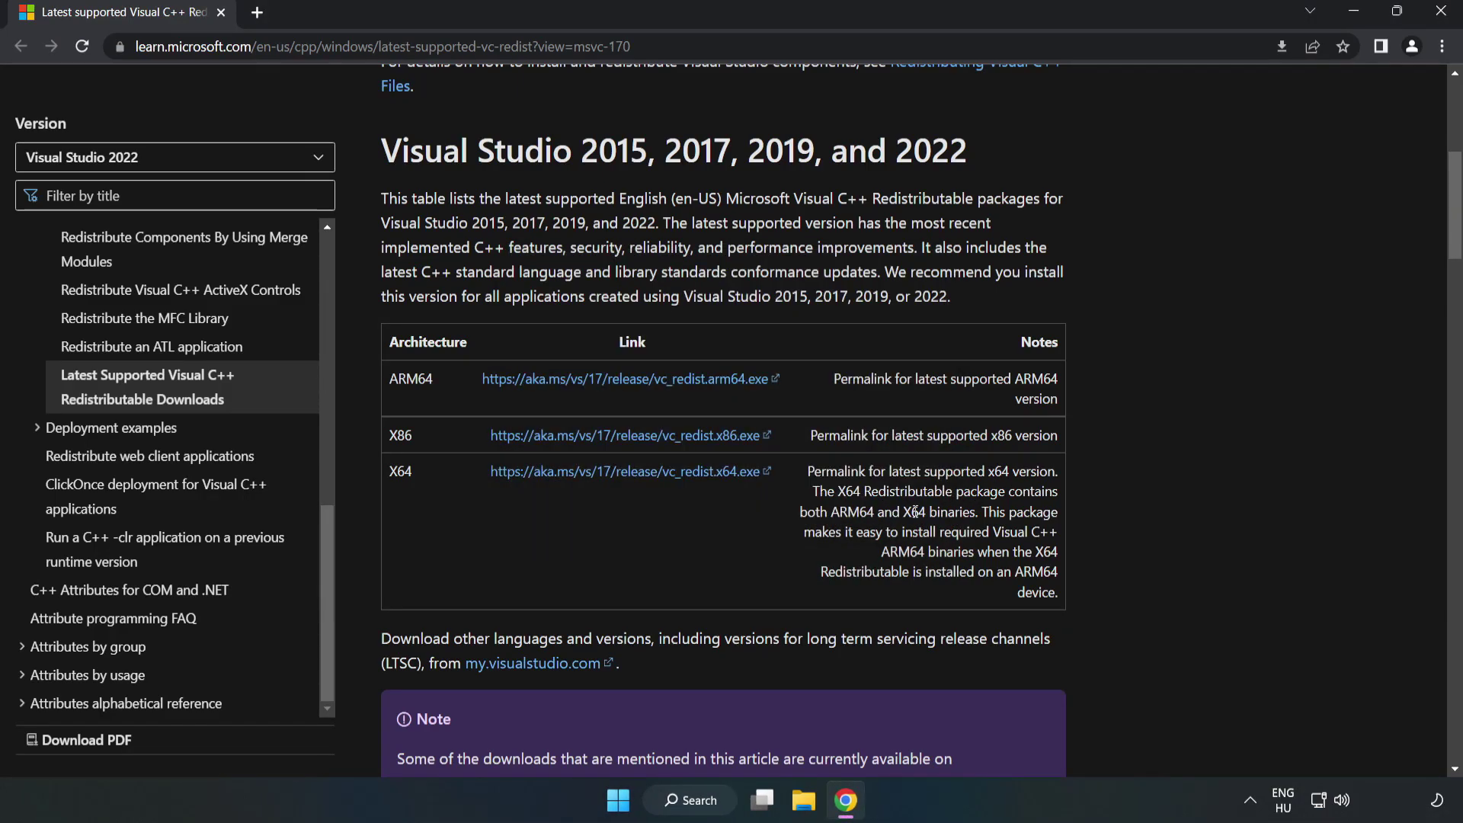
# Close Chrome and bring up the Start menu power options to restart
pyautogui.click(1442, 12)
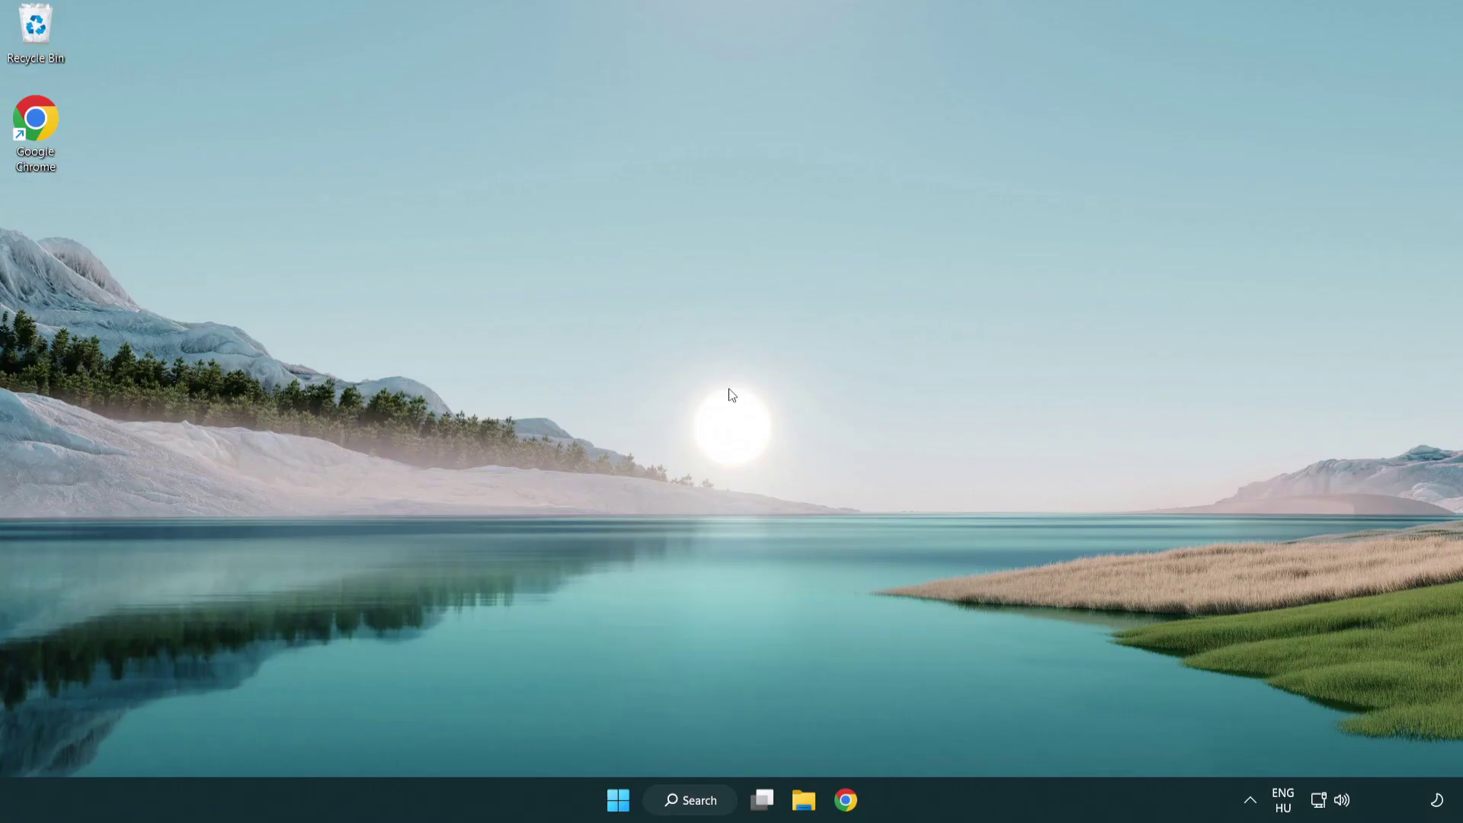
pyautogui.click(618, 799)
pyautogui.click(975, 742)
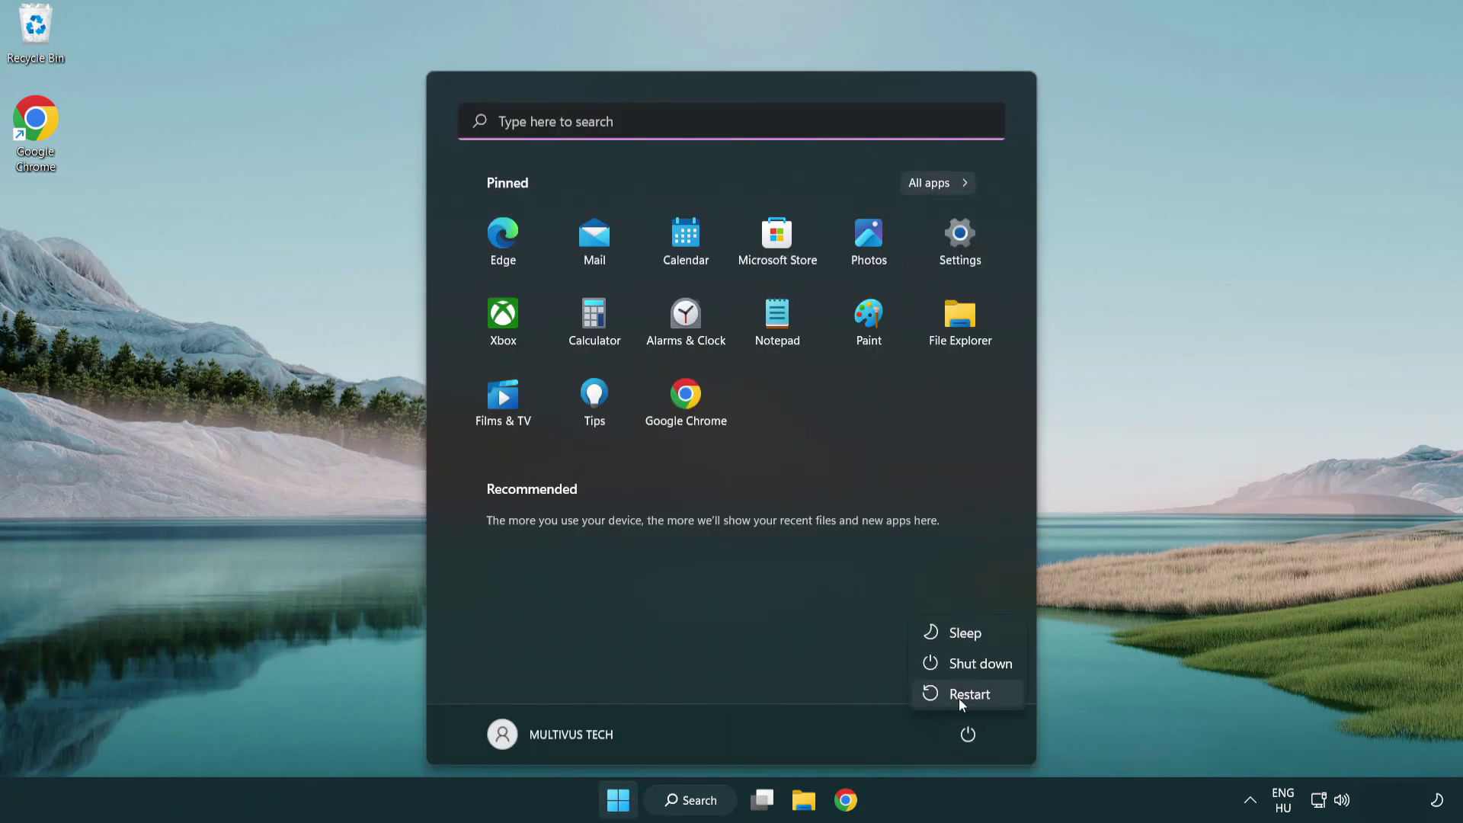